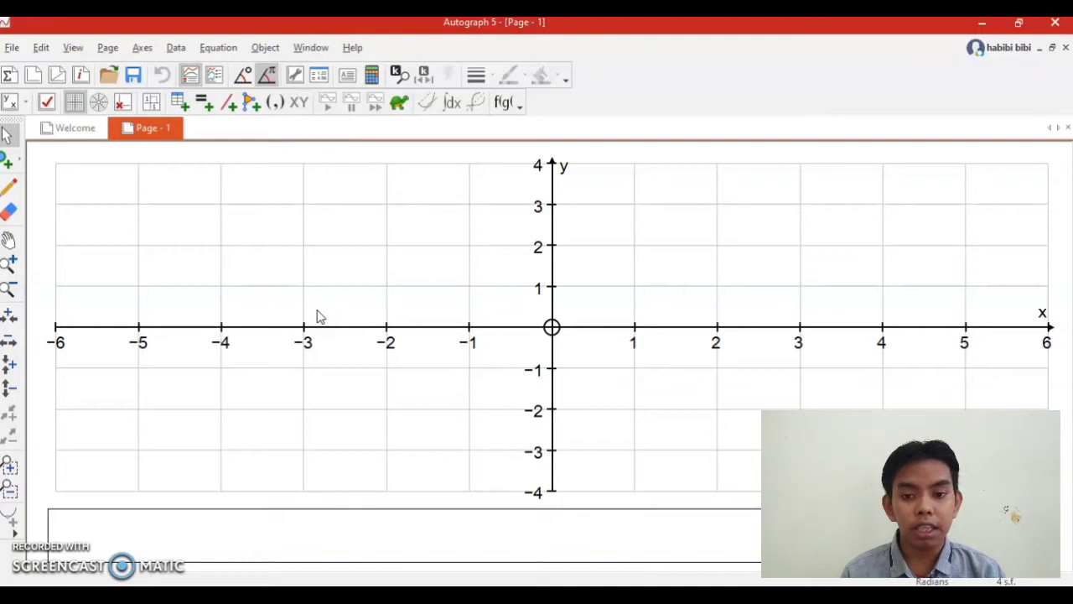
Add a new equation to the graph page, entered as y=x^2₅x+2 with the 5 as a subscript.
left_click(215, 49)
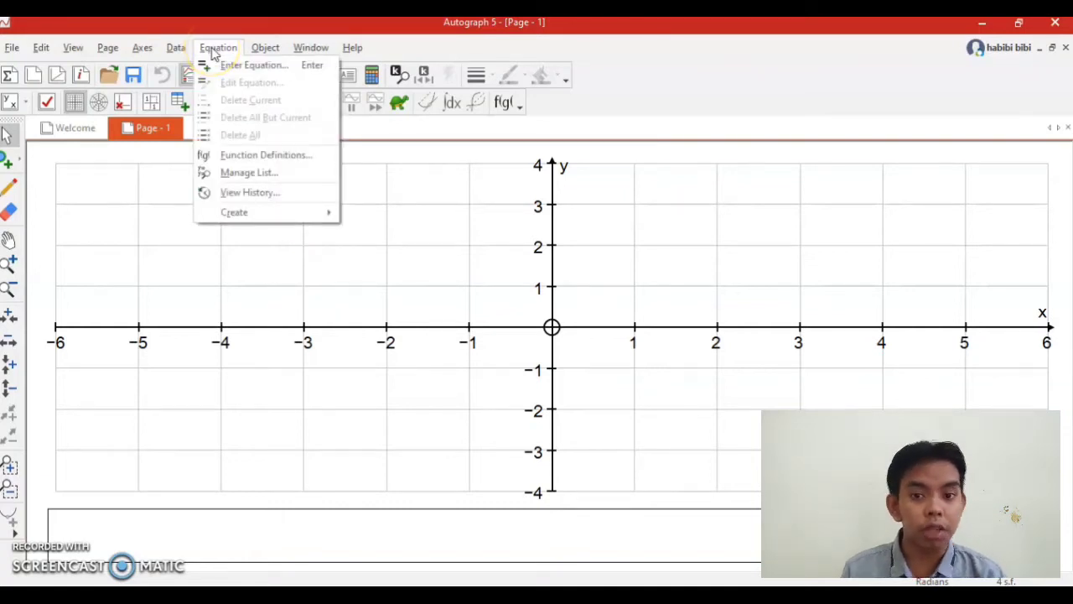
left_click(223, 68)
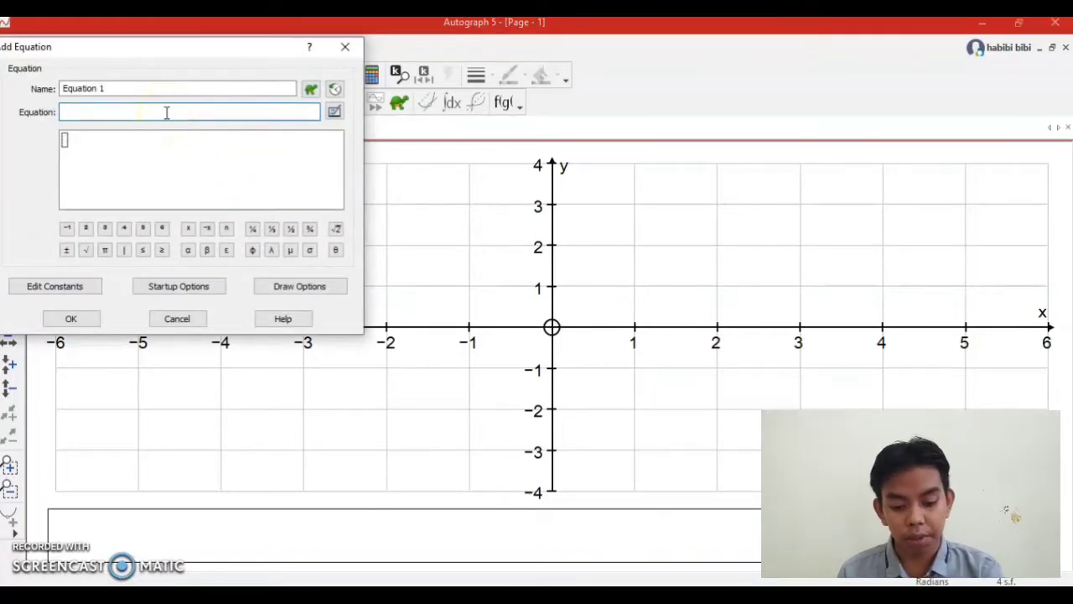
type("y=")
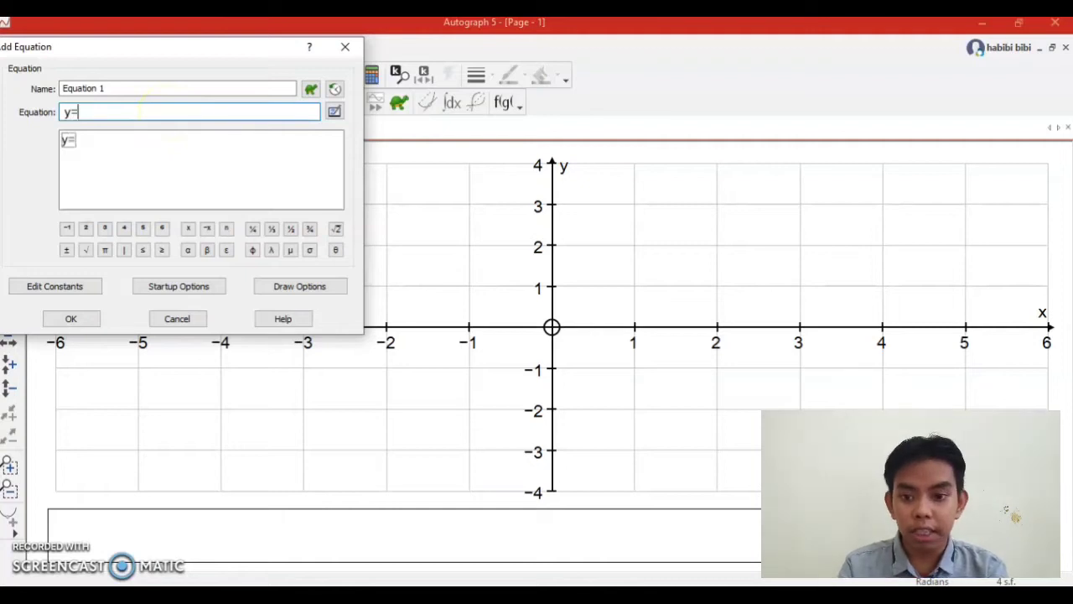
type("x")
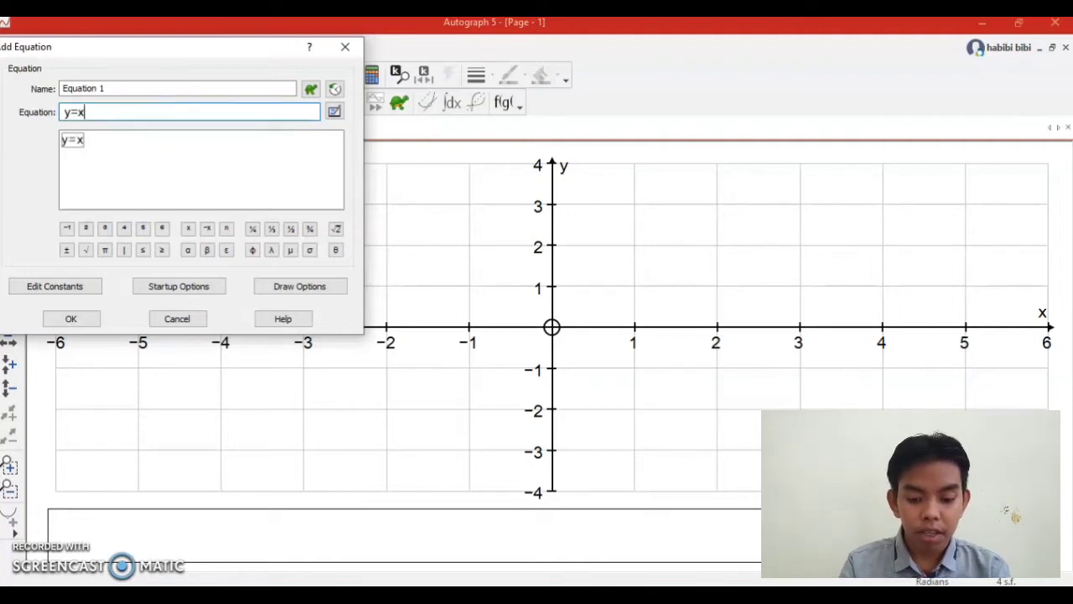
type("^")
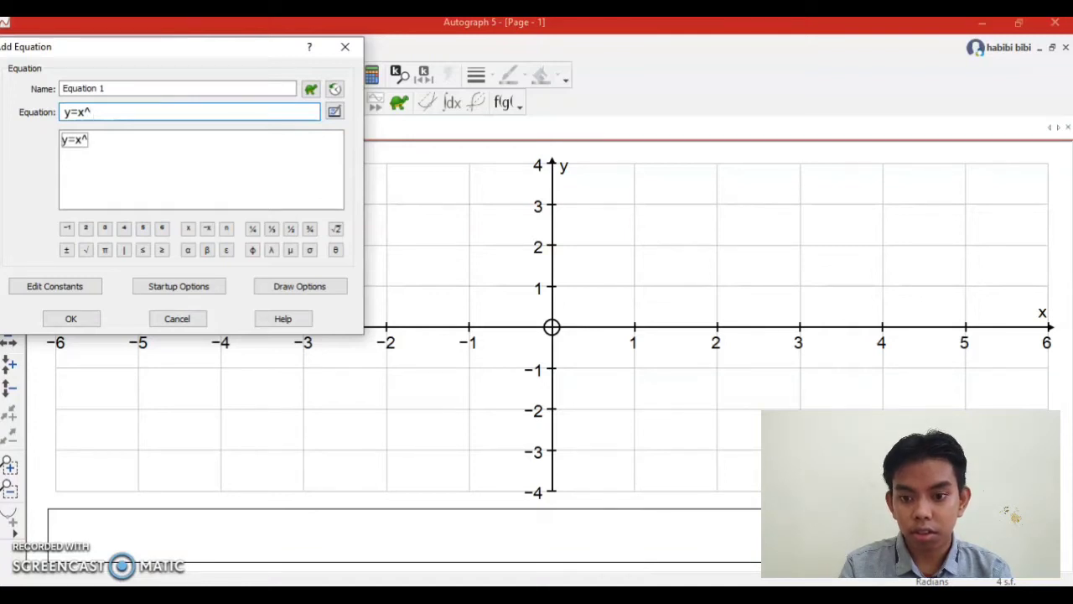
type("2")
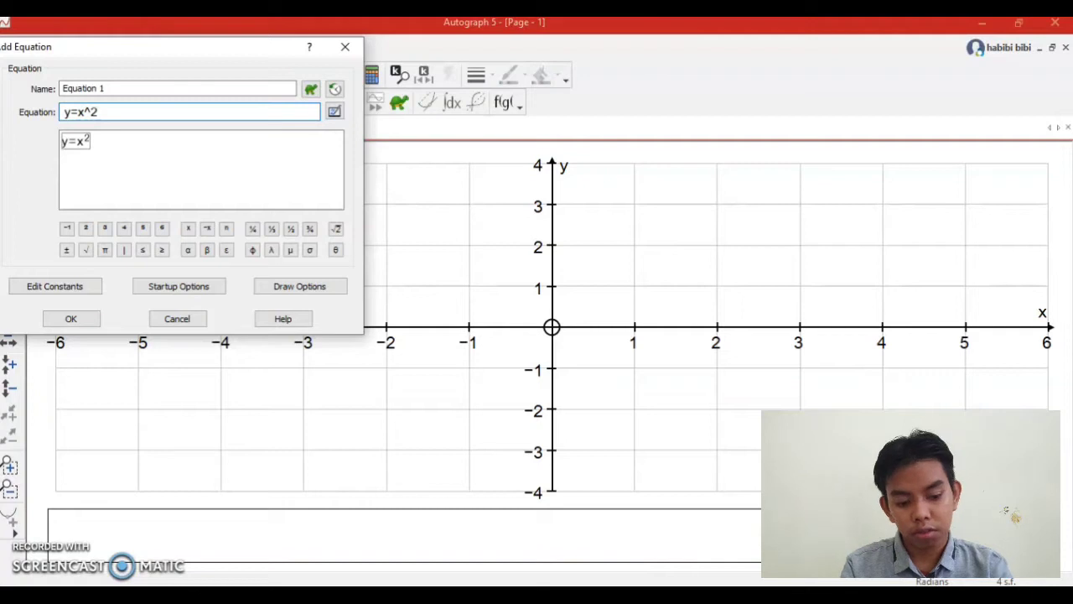
type("_")
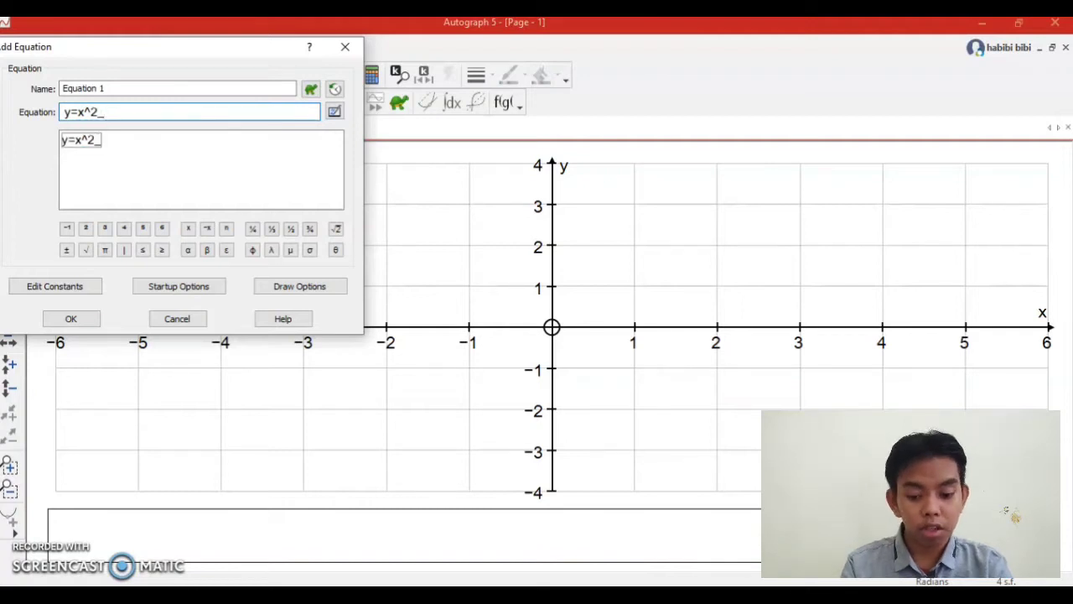
type("x+2")
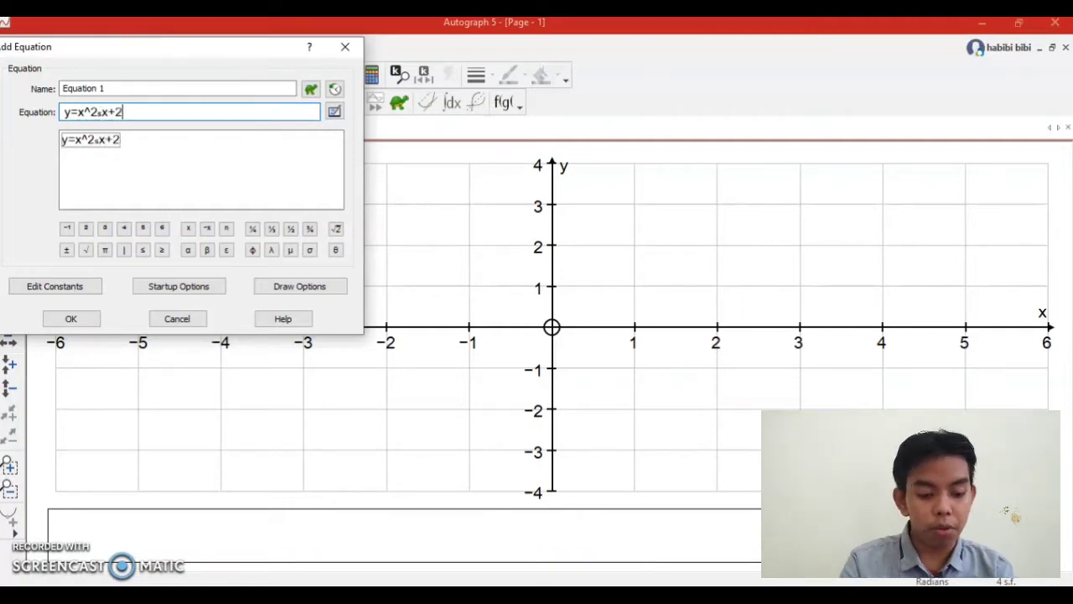
key("Return")
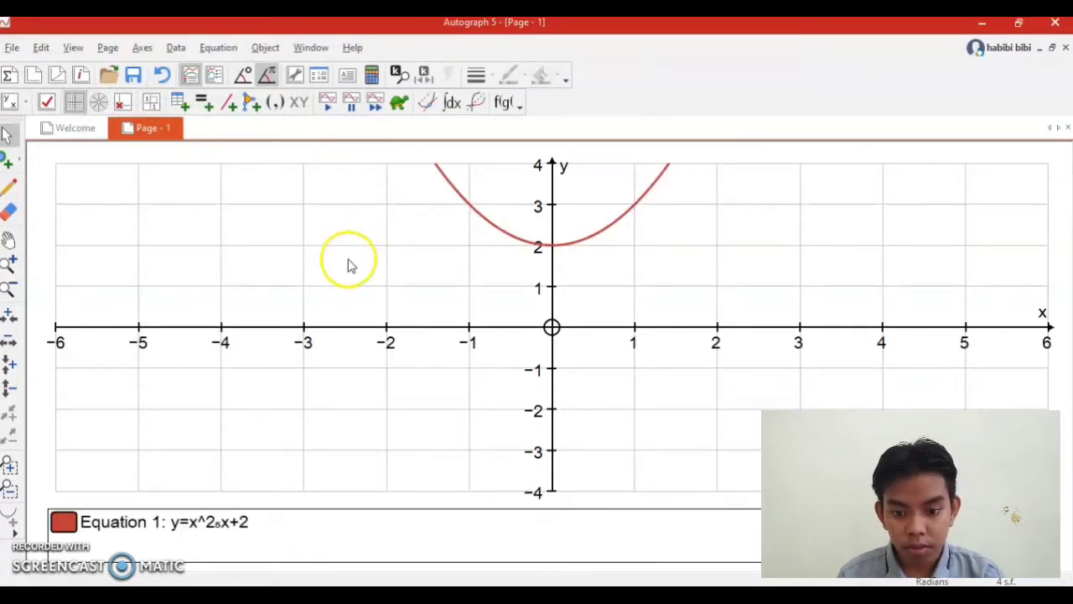
Correct the plotted equation so that it reads y=x^2-5x+2.
double_click(242, 522)
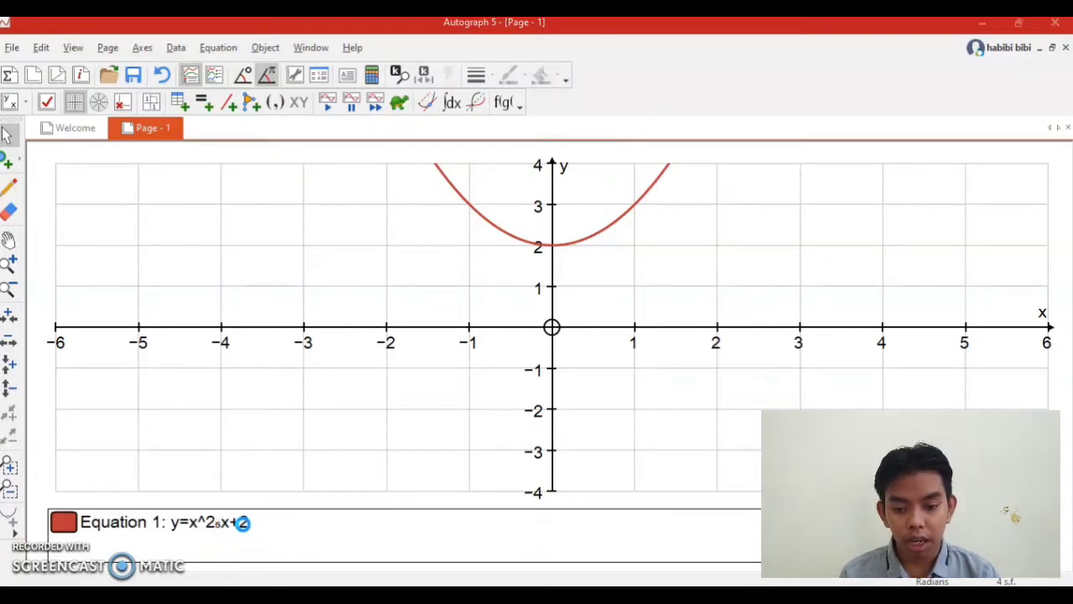
double_click(242, 523)
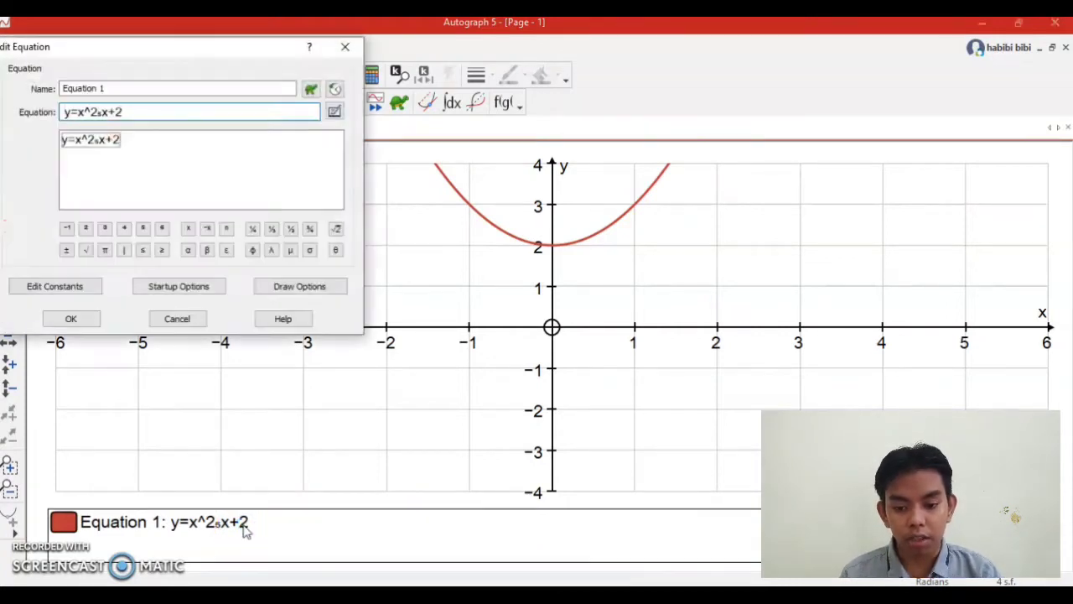
left_click(102, 112)
key("BackSpace")
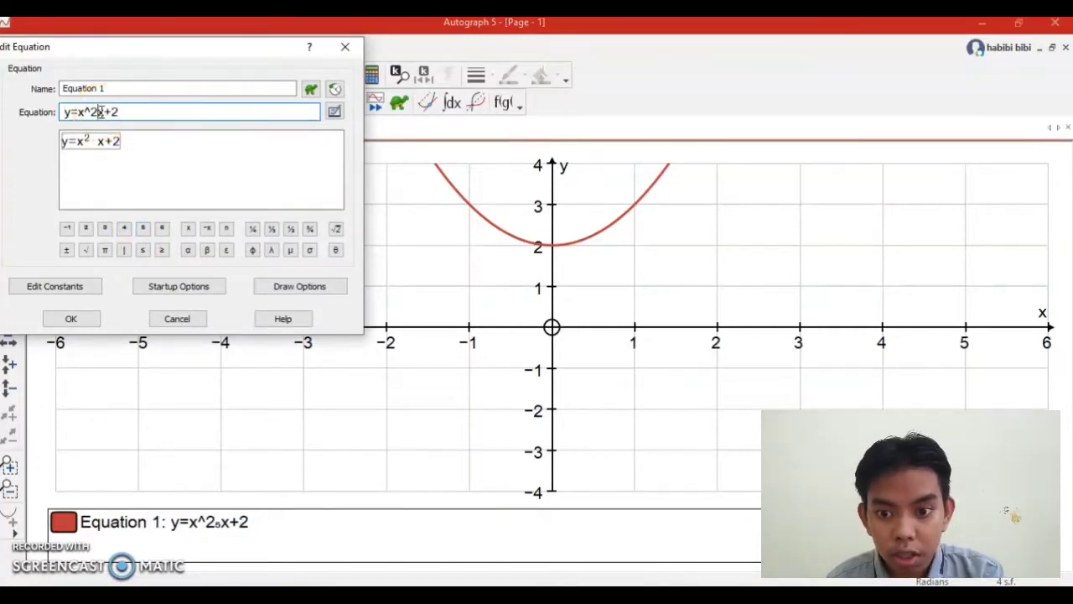
type("-5")
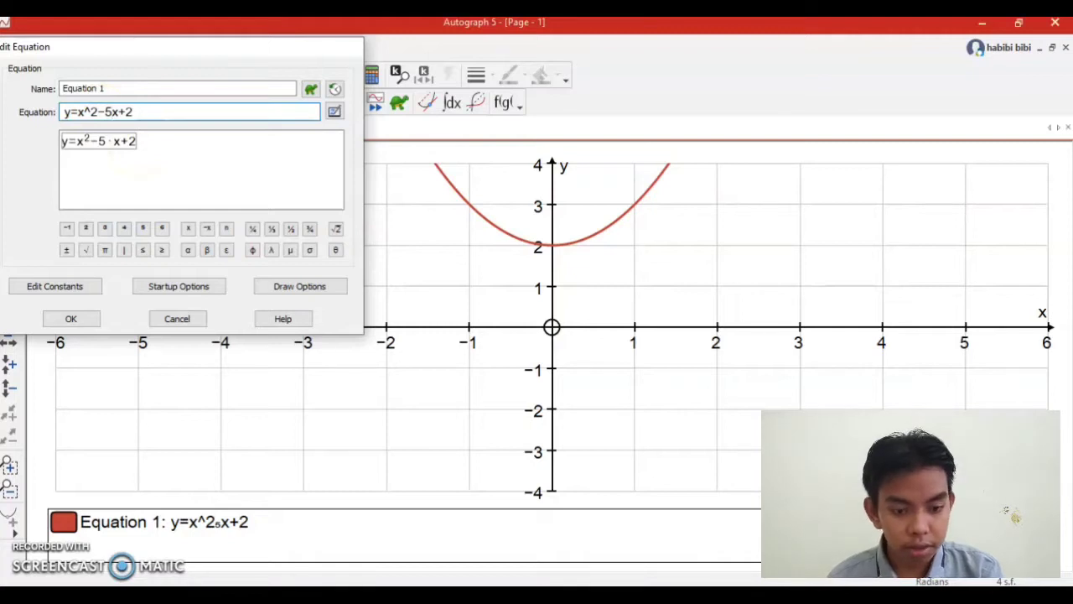
left_click(345, 46)
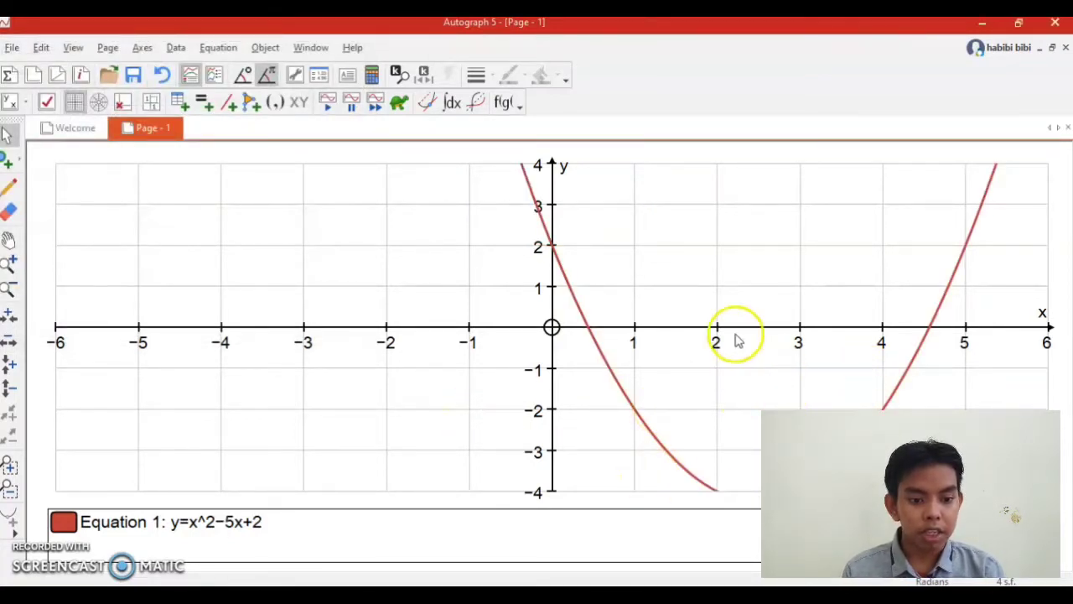
Mark the parabola's x-intercepts as points by solving f(x)=0 for the curve.
left_click(8, 241)
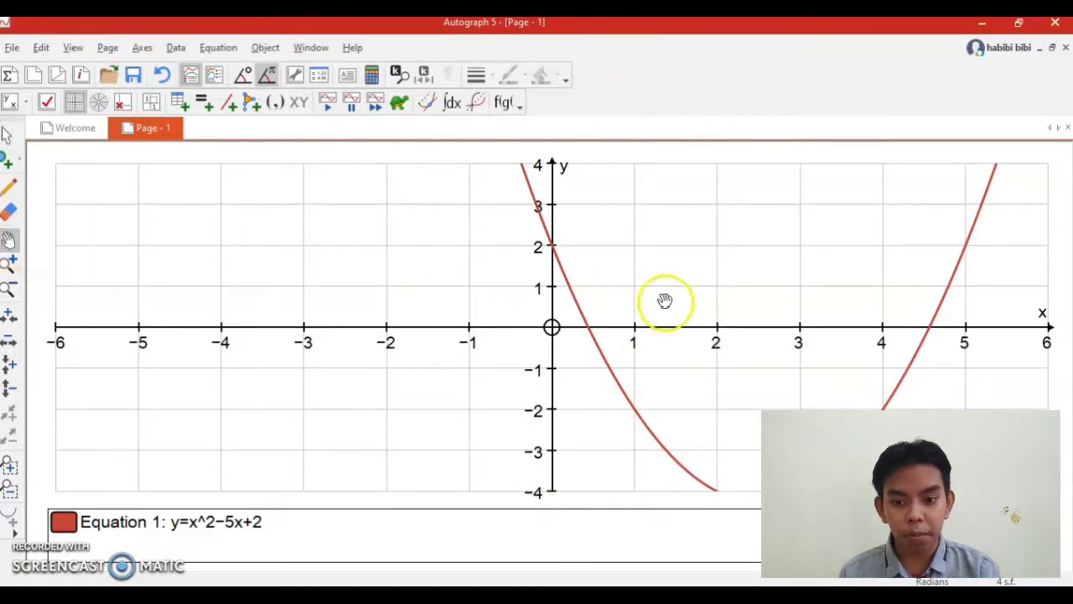
left_click_drag(867, 303, 721, 297)
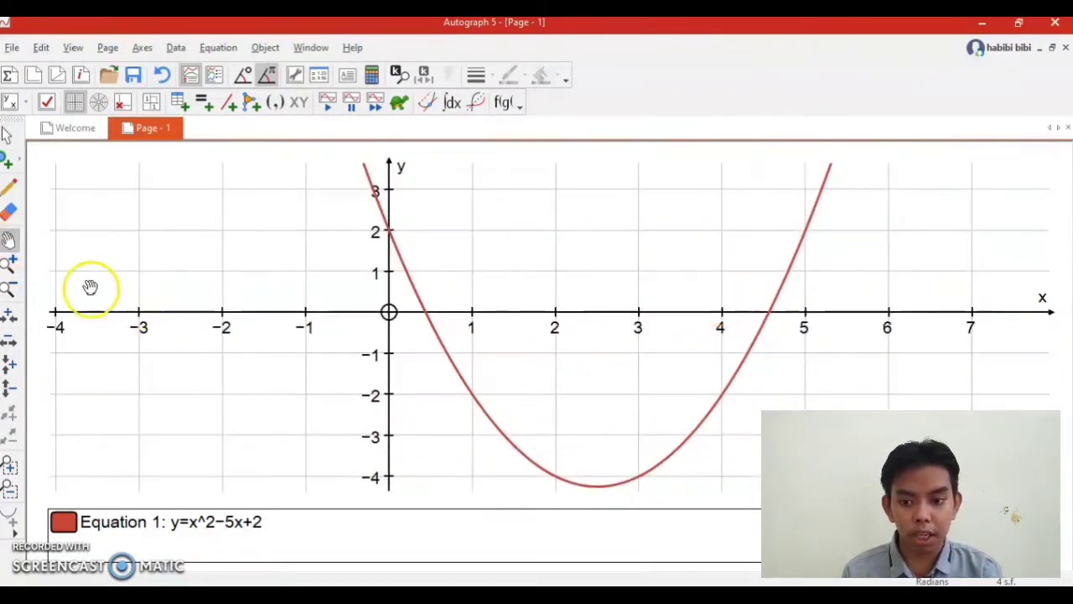
left_click(9, 289)
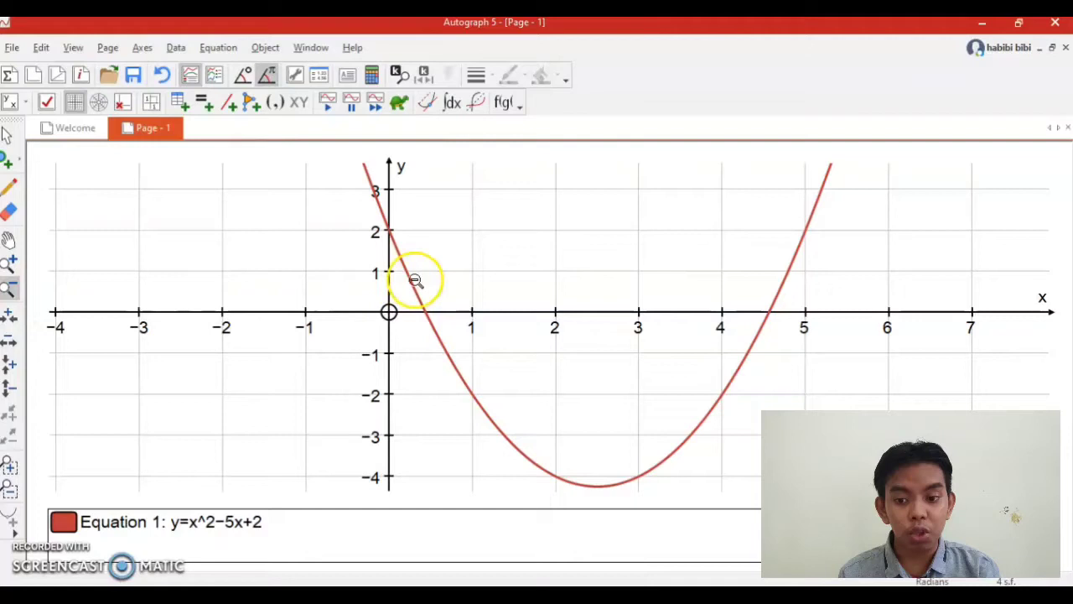
left_click(556, 343)
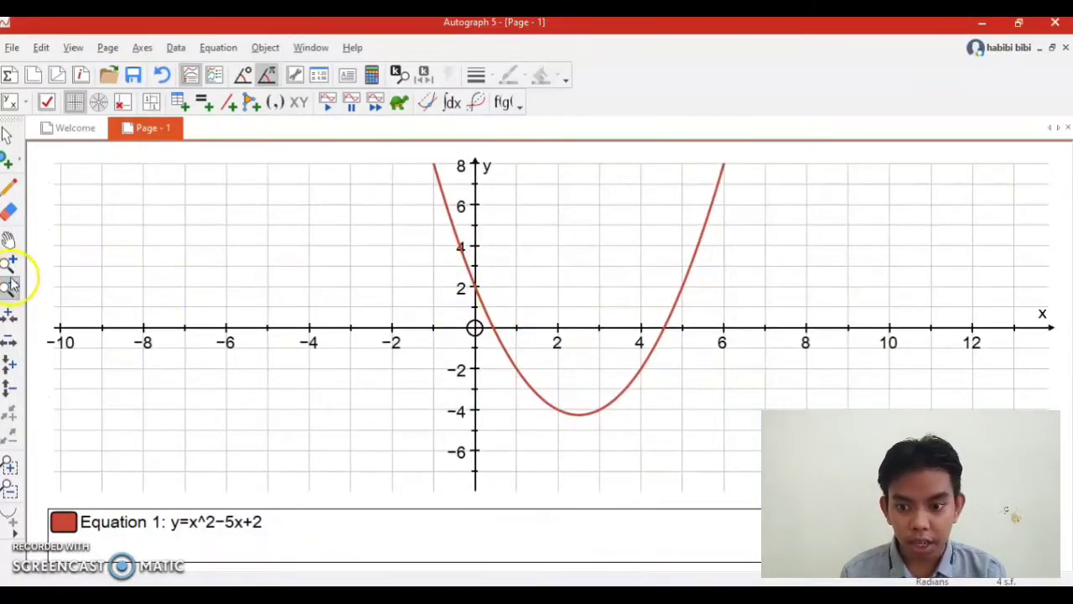
left_click(6, 136)
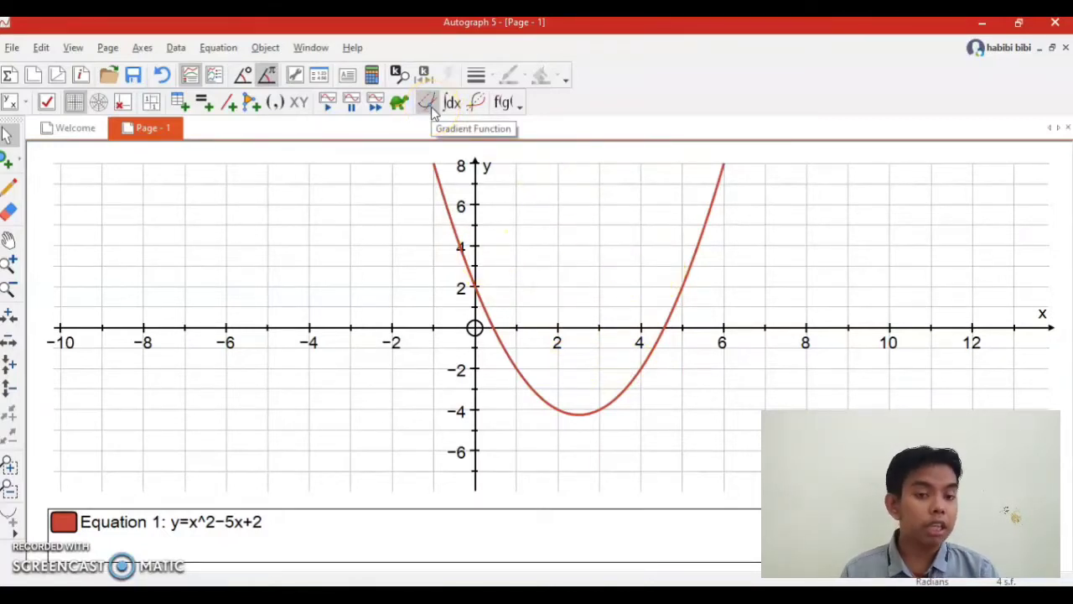
left_click(680, 307)
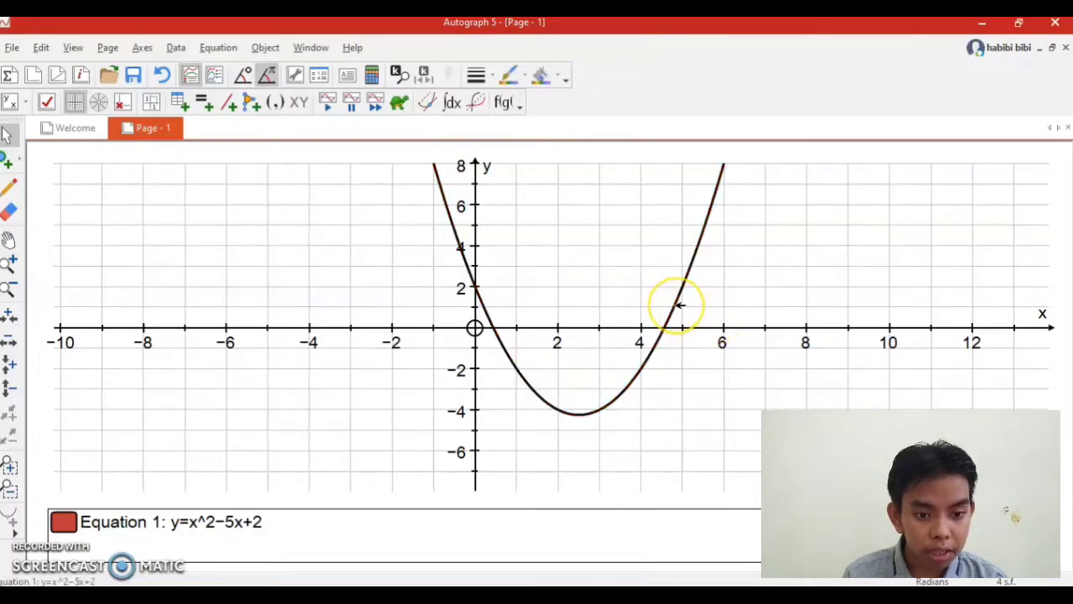
right_click(679, 306)
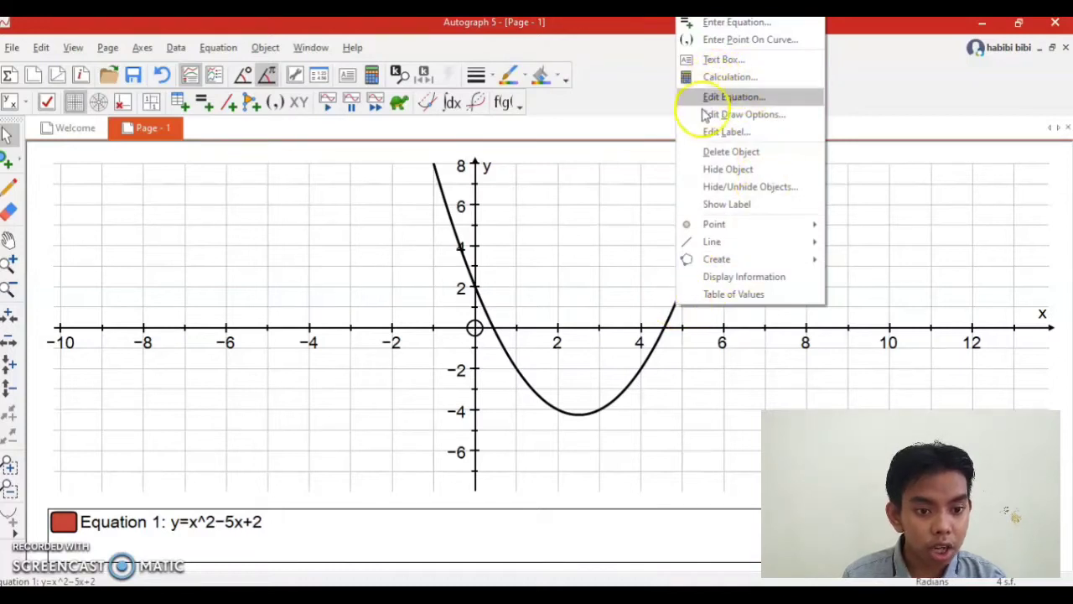
mouse_move(719, 232)
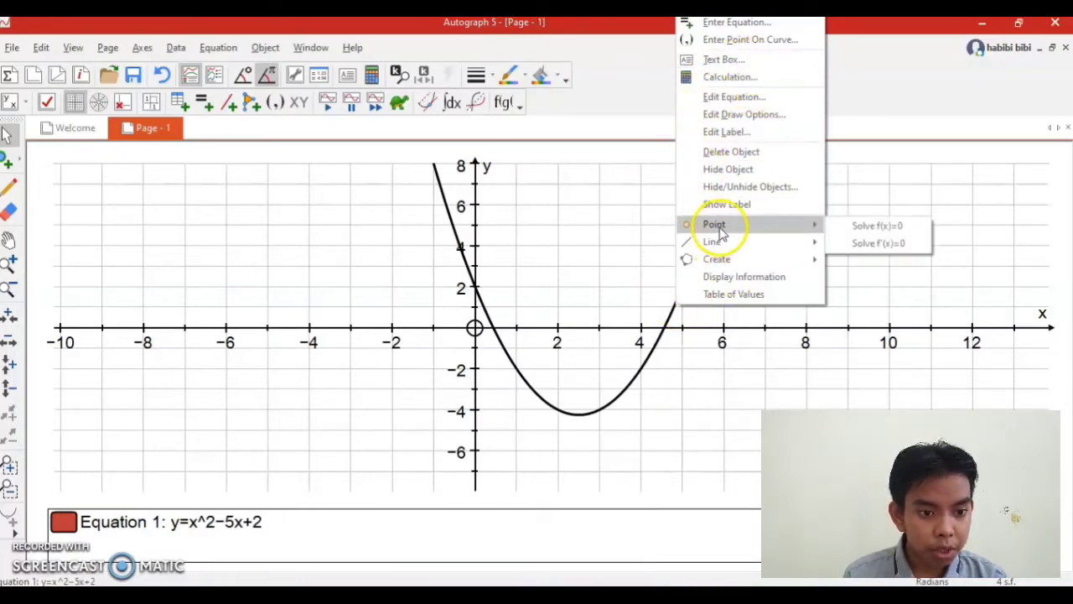
left_click(866, 230)
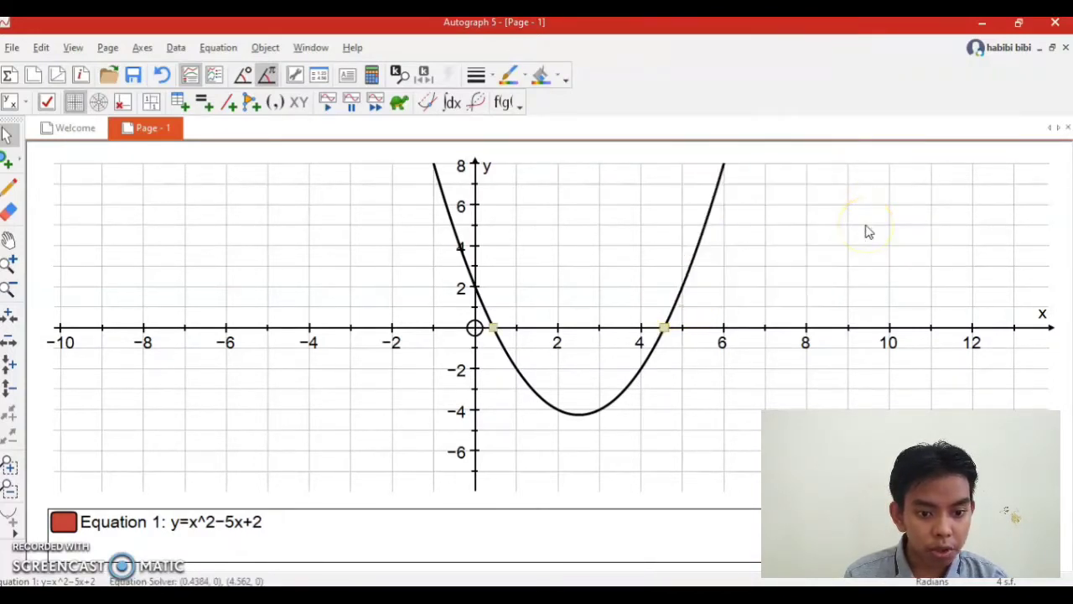
left_click(679, 410)
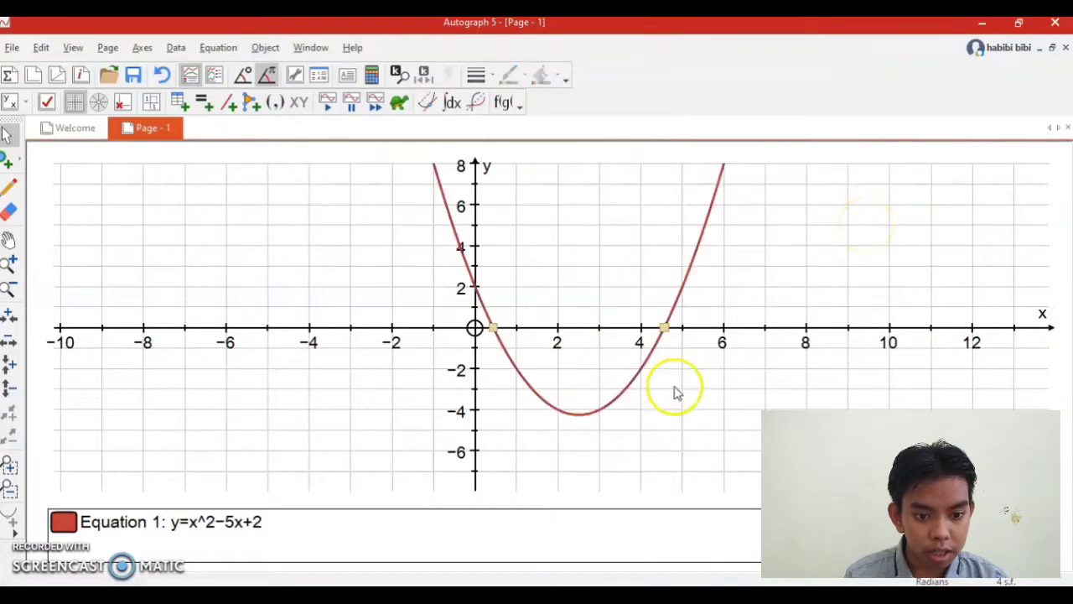
Add a text box showing the coordinates of the two solution points, with the heading "Equation Solver:" deleted from its text.
left_click(664, 327)
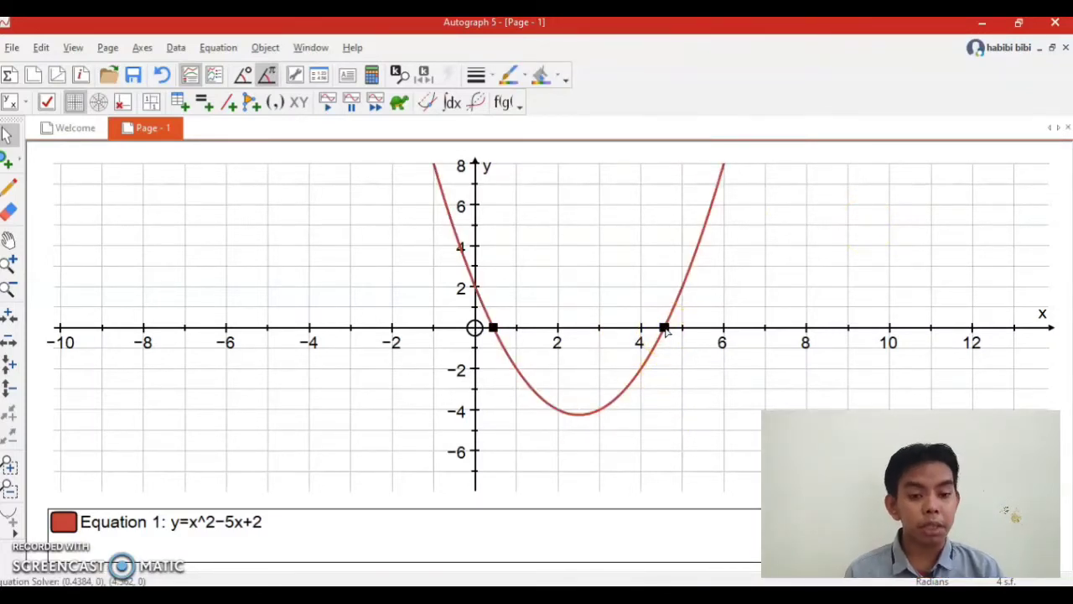
left_click(696, 380)
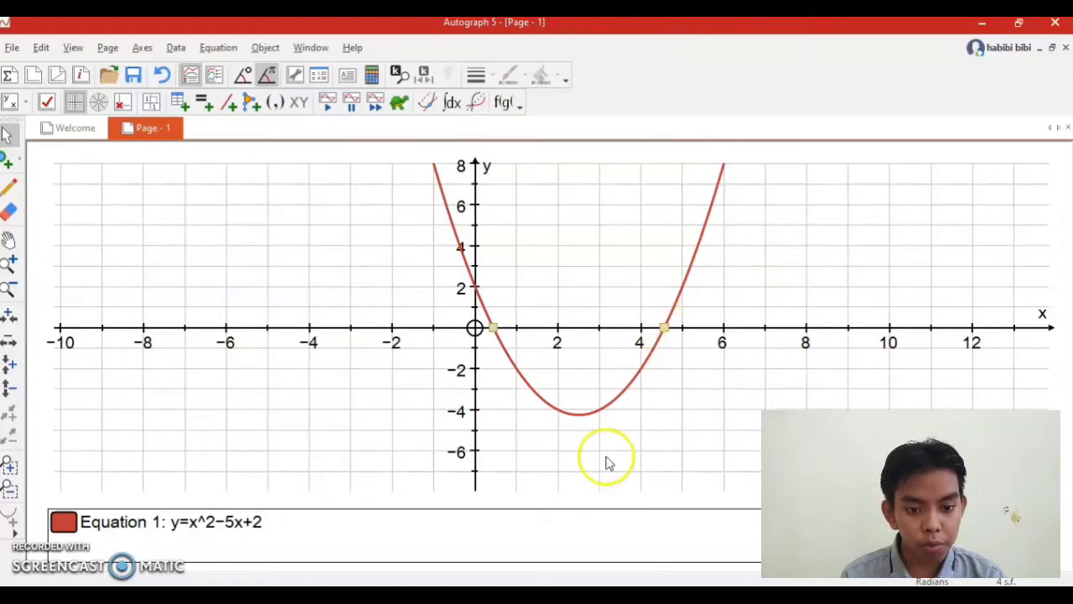
left_click(665, 328)
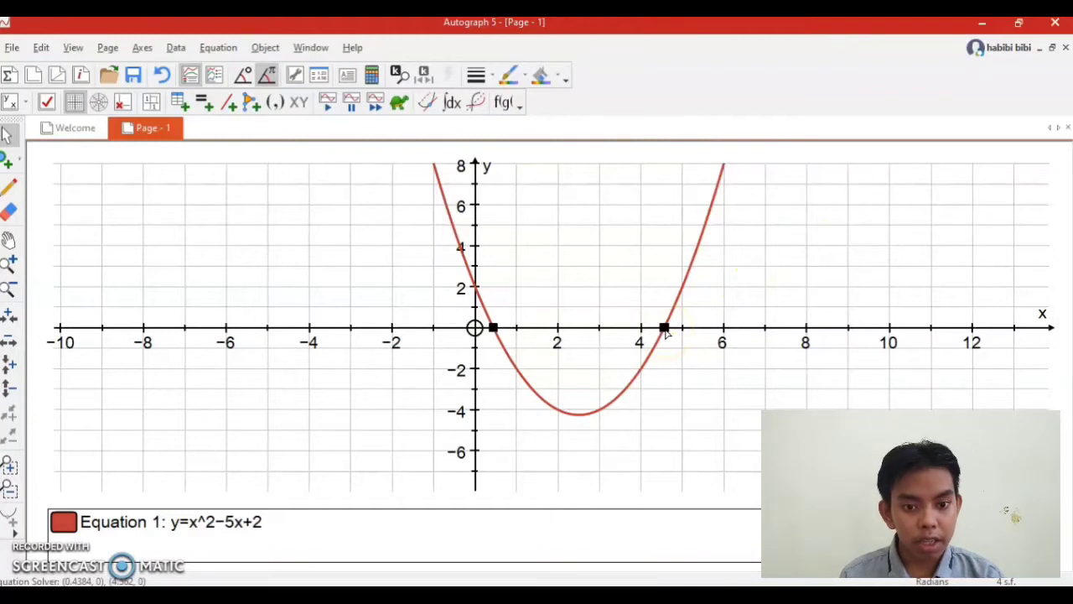
right_click(665, 328)
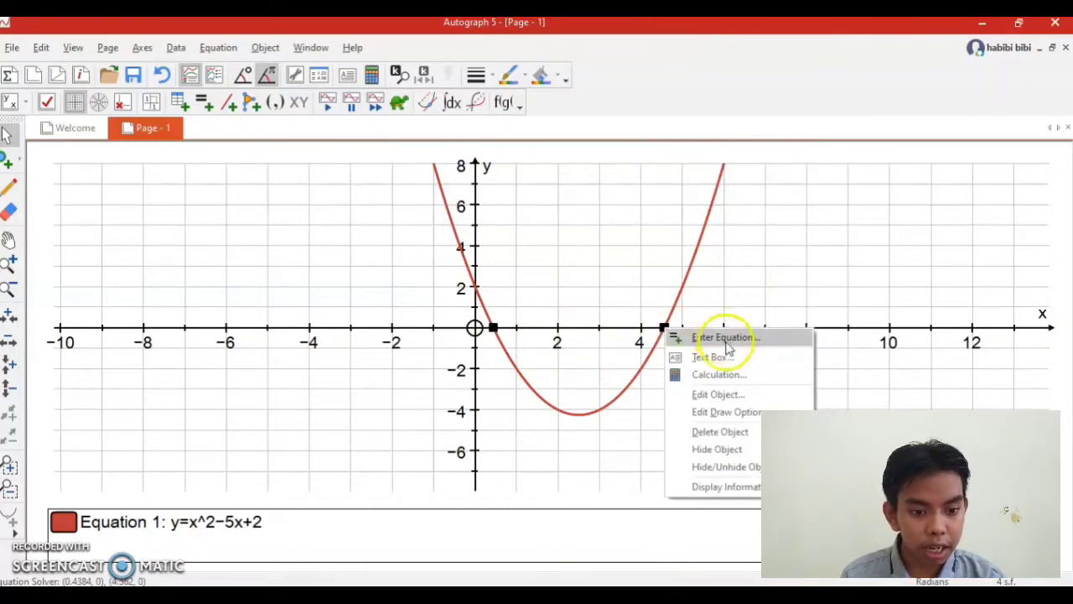
left_click(730, 362)
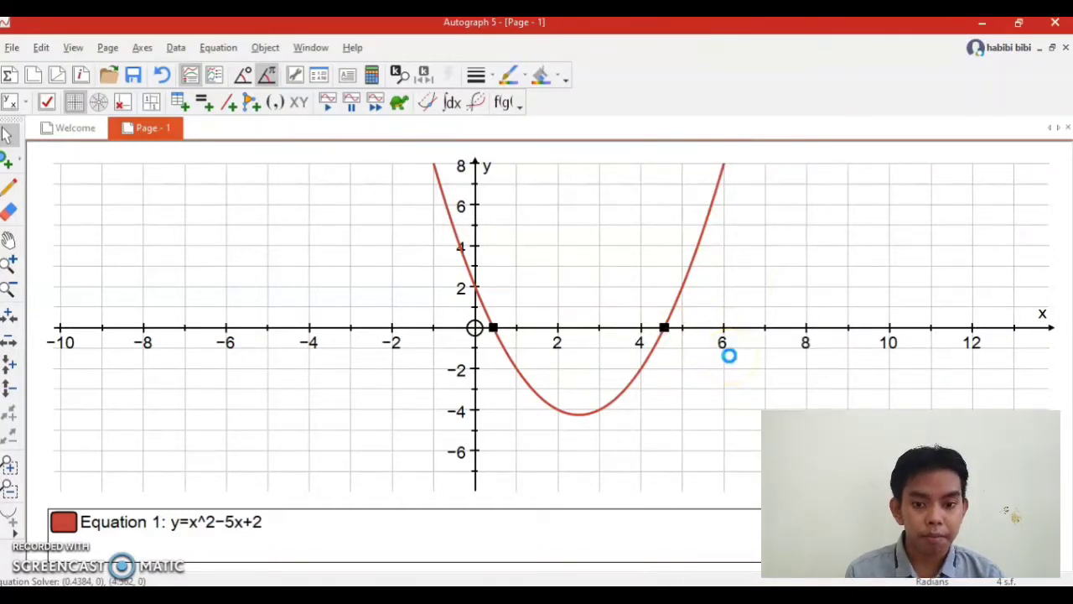
left_click(675, 354)
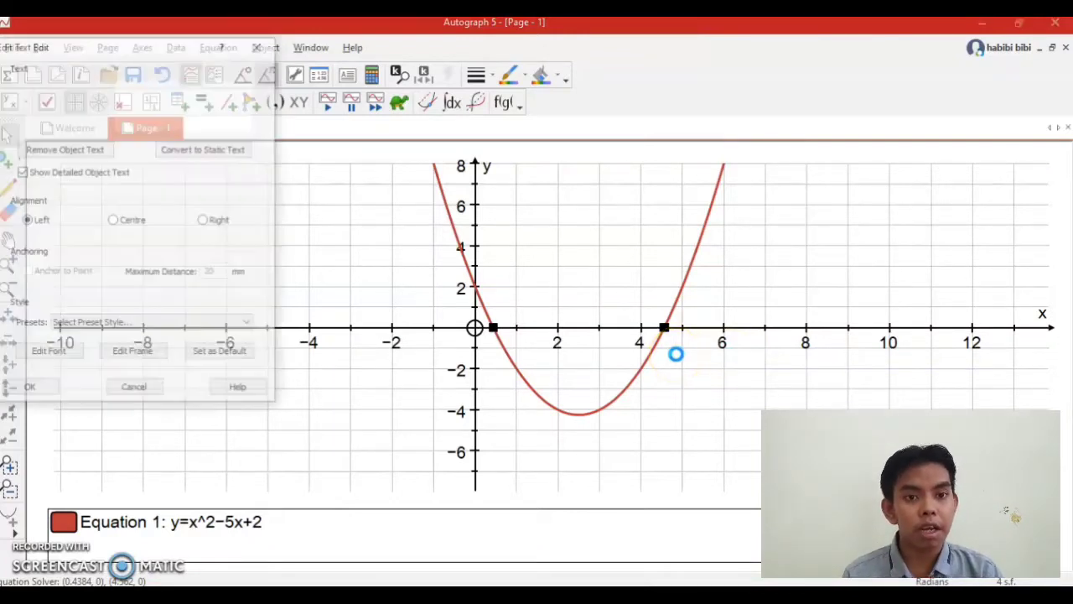
left_click(109, 96)
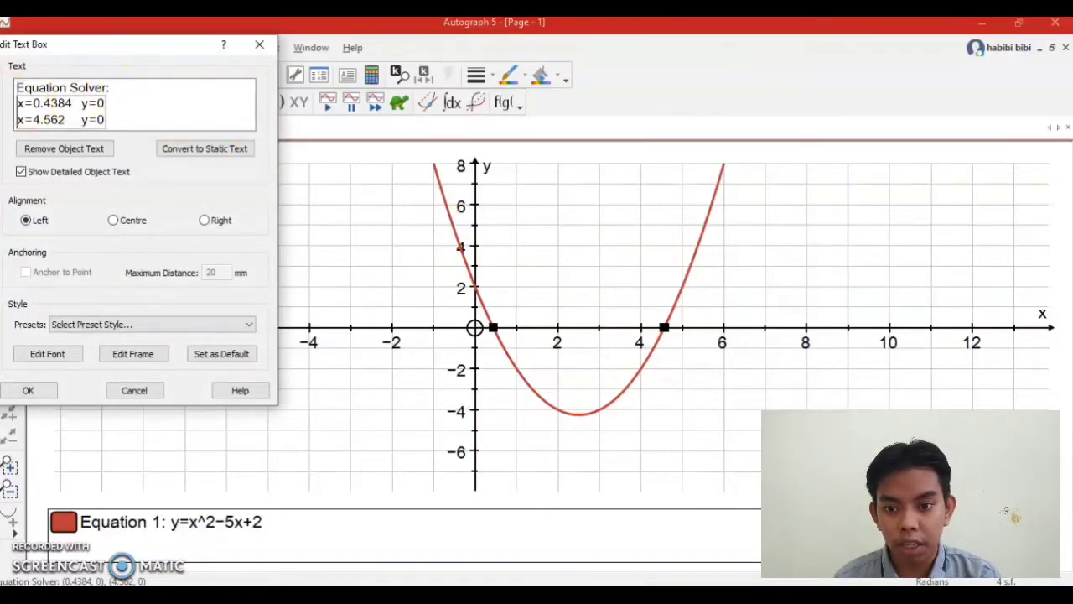
left_click(100, 102)
left_click_drag(109, 87, 11, 87)
key("BackSpace")
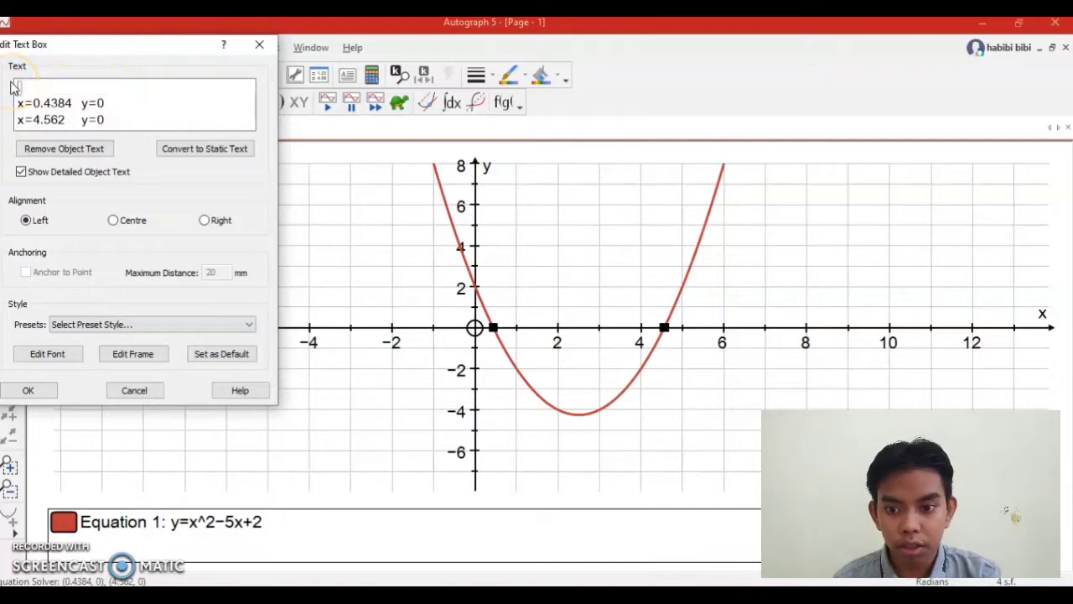
left_click(29, 390)
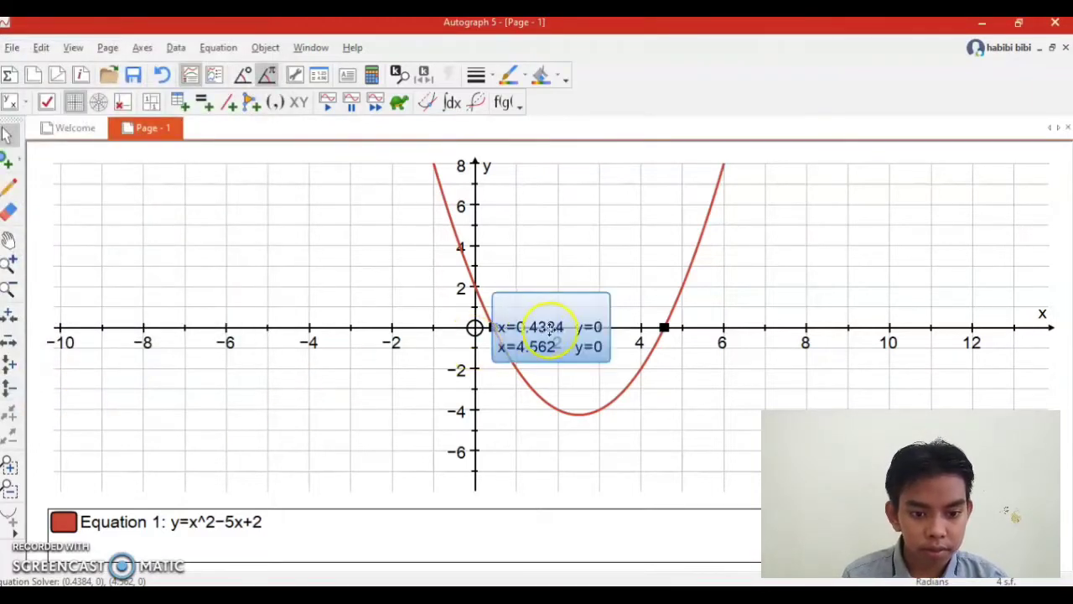
Move the solutions text box below the x-axis beside the larger x-intercept and clear the selection.
left_click_drag(558, 326, 715, 412)
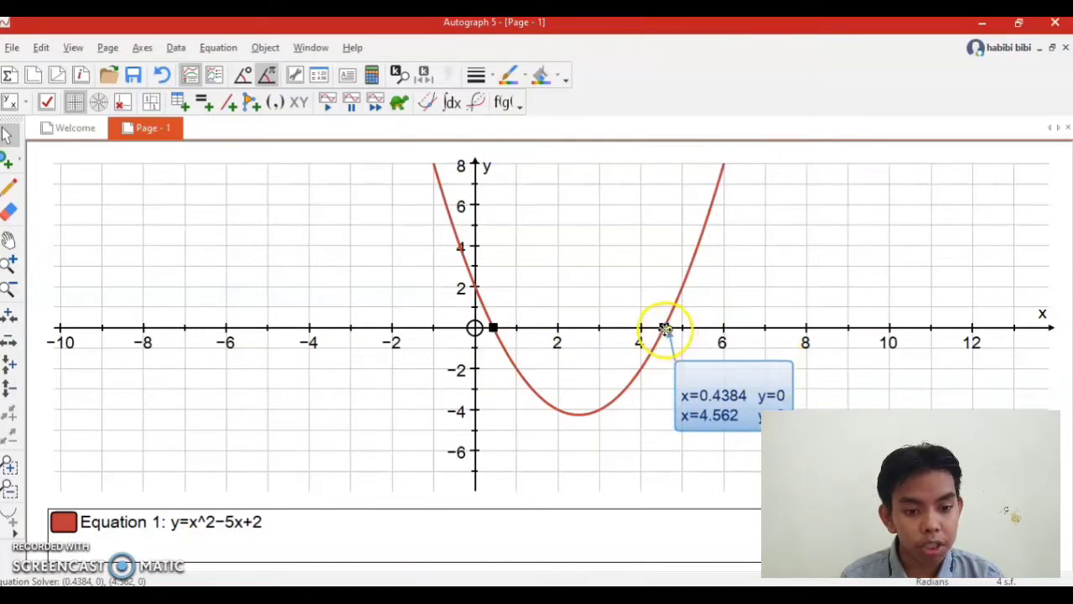
left_click(695, 240)
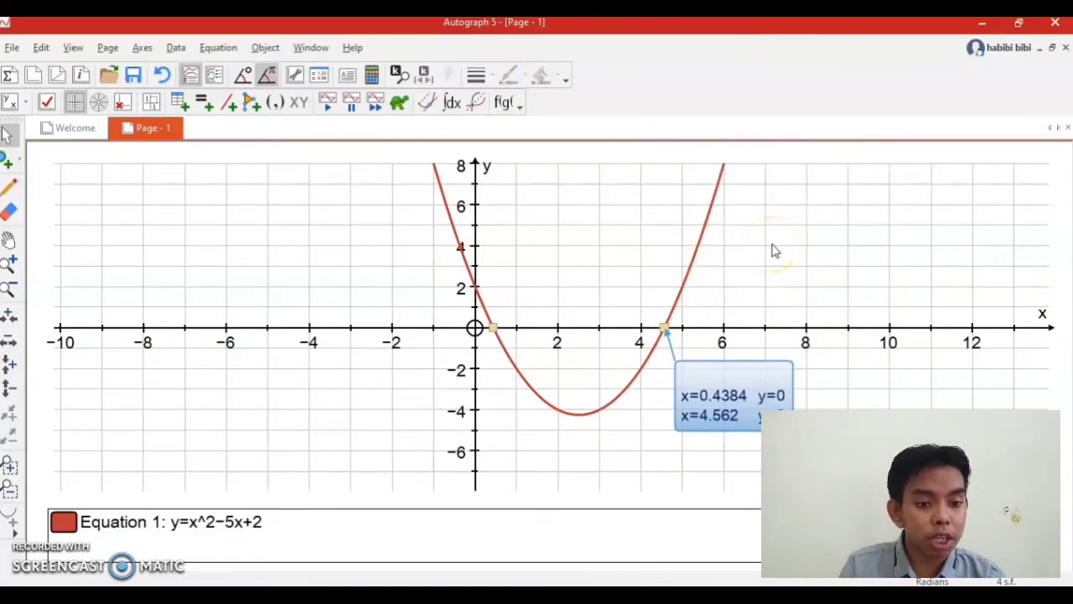
Mark the minimum of the parabola y=x^2-5x+2 as a point on the curve and clear the selection.
left_click(696, 261)
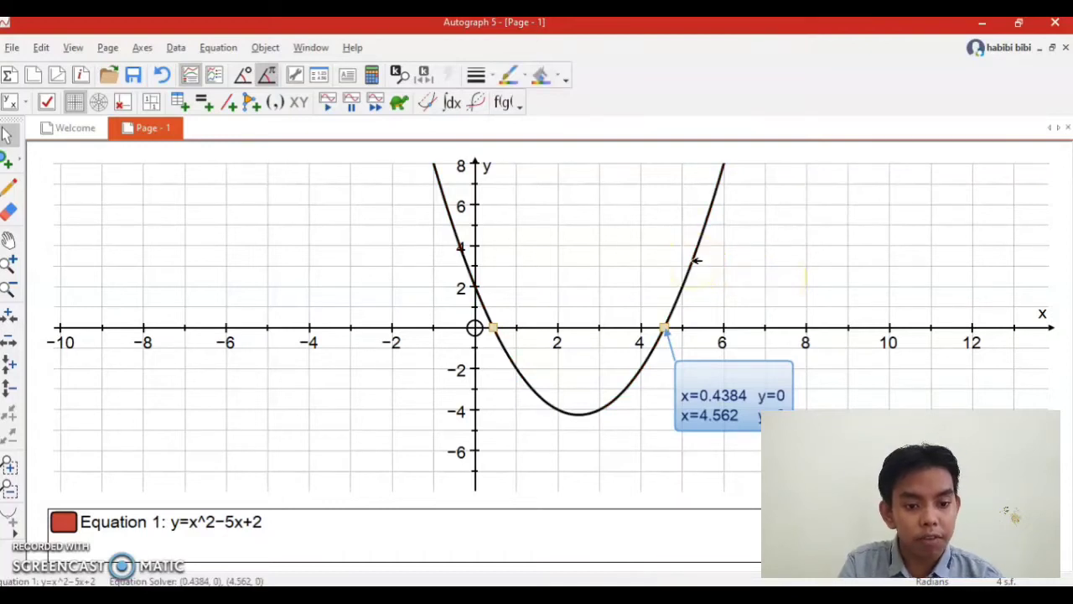
right_click(695, 261)
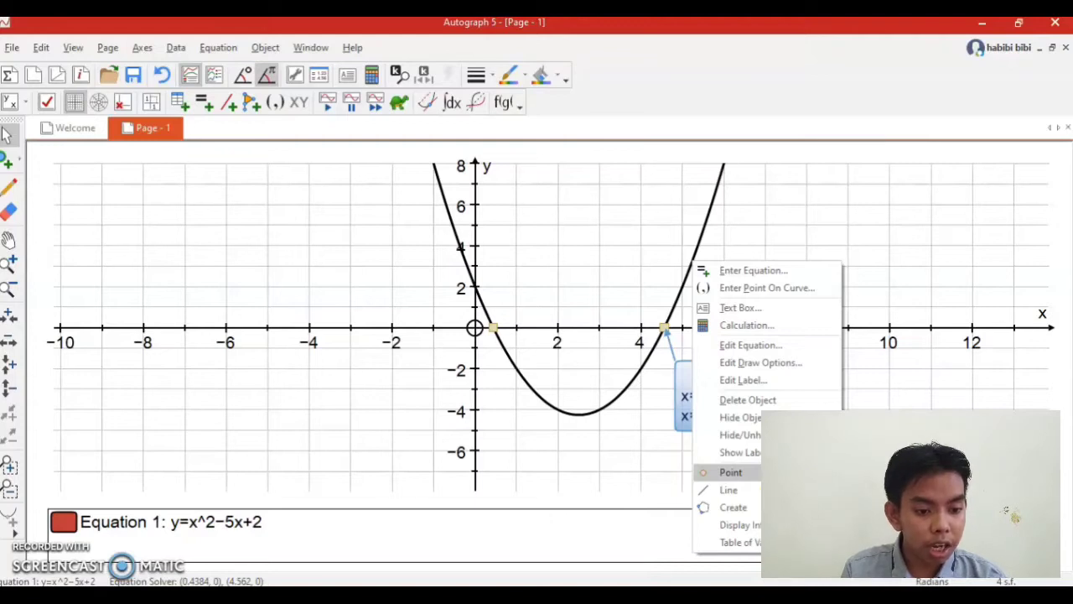
left_click(730, 472)
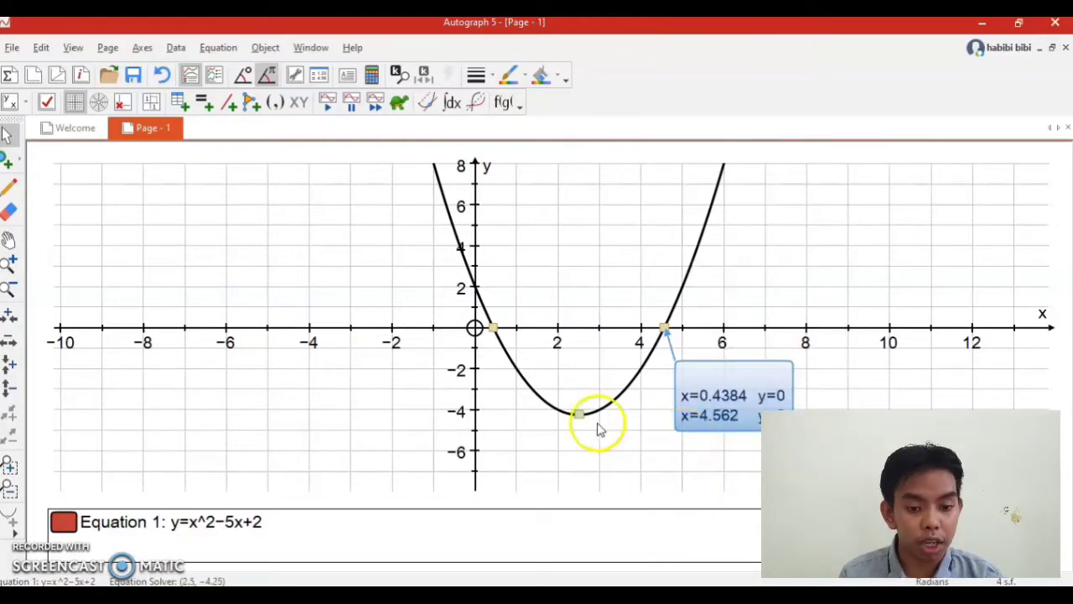
left_click(591, 460)
Add a text box with the minimum point's coordinates, without the heading "Equation Solver:", and move it beside the negative y-axis.
left_click(578, 415)
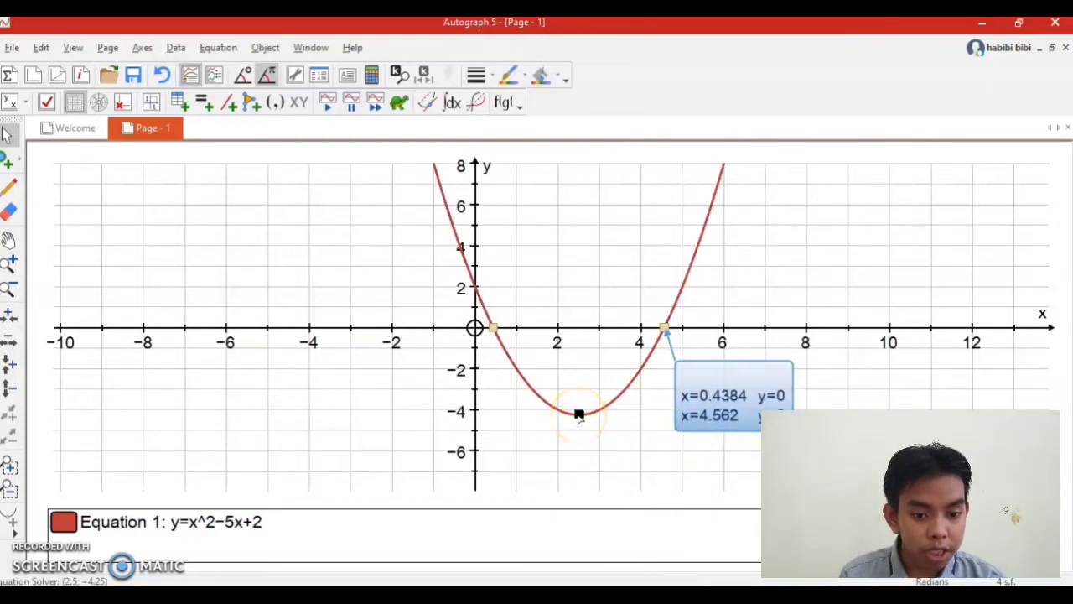
right_click(579, 415)
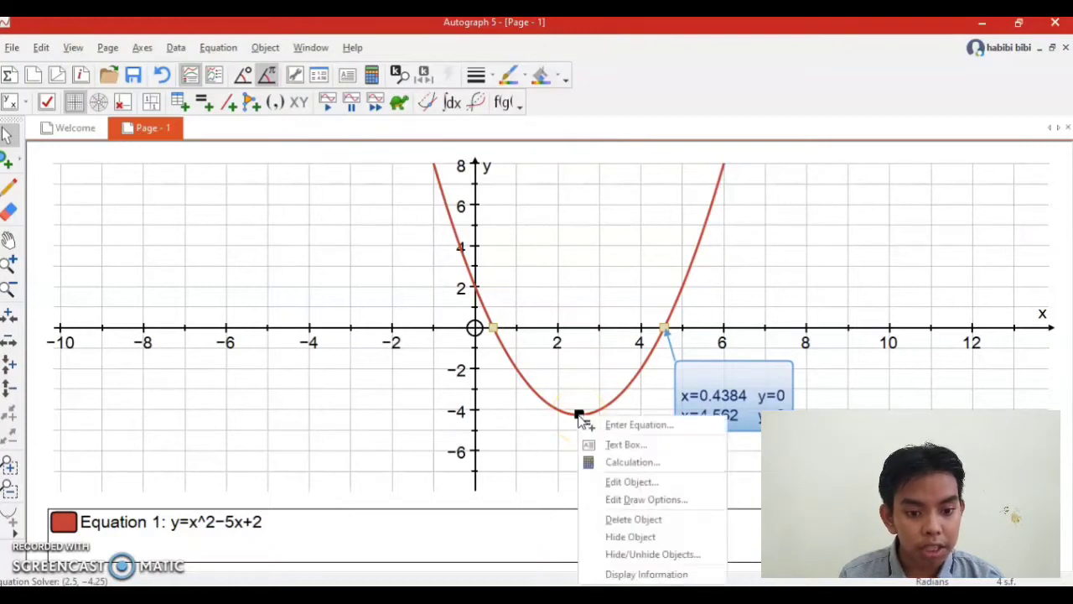
left_click(614, 444)
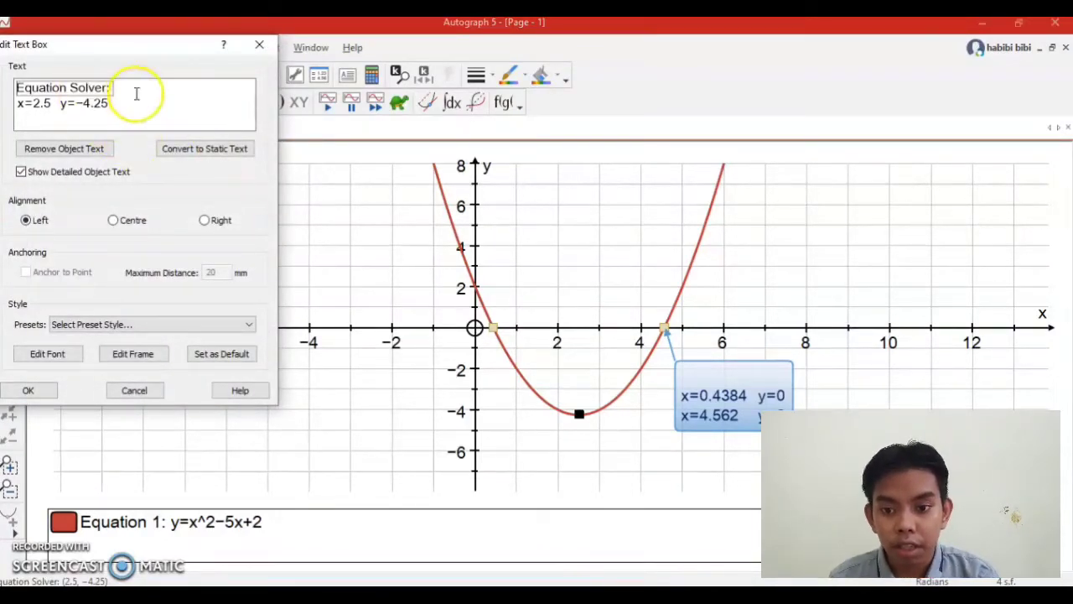
left_click(82, 87)
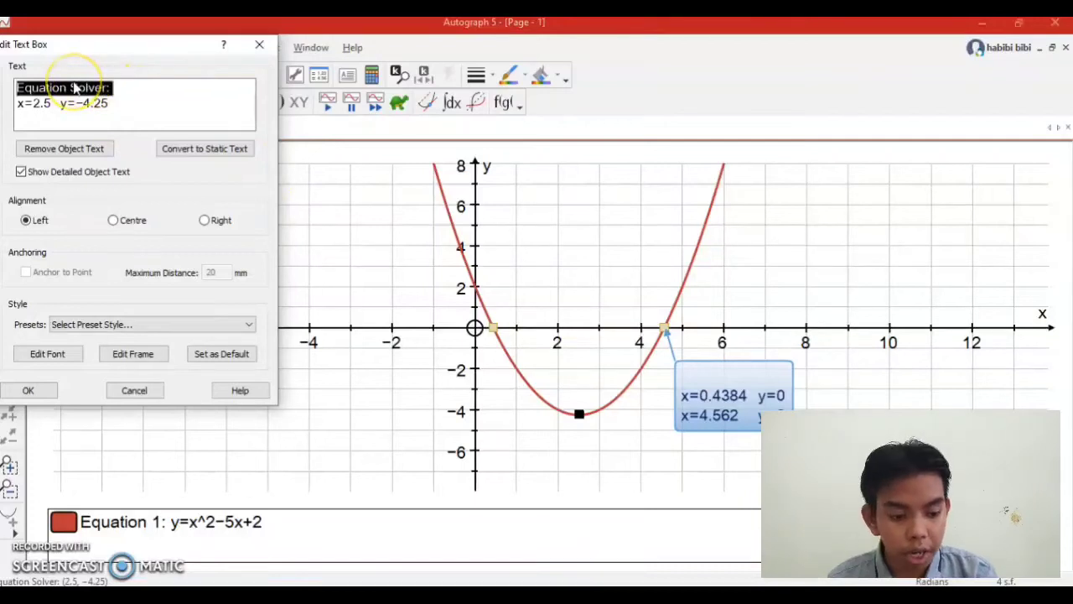
key("BackSpace")
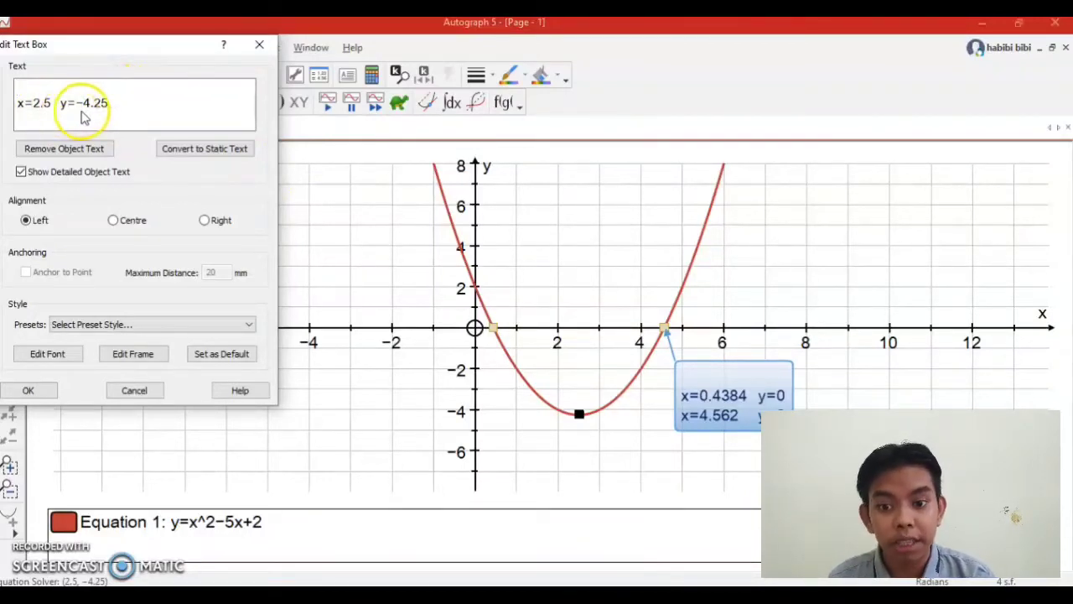
left_click(29, 391)
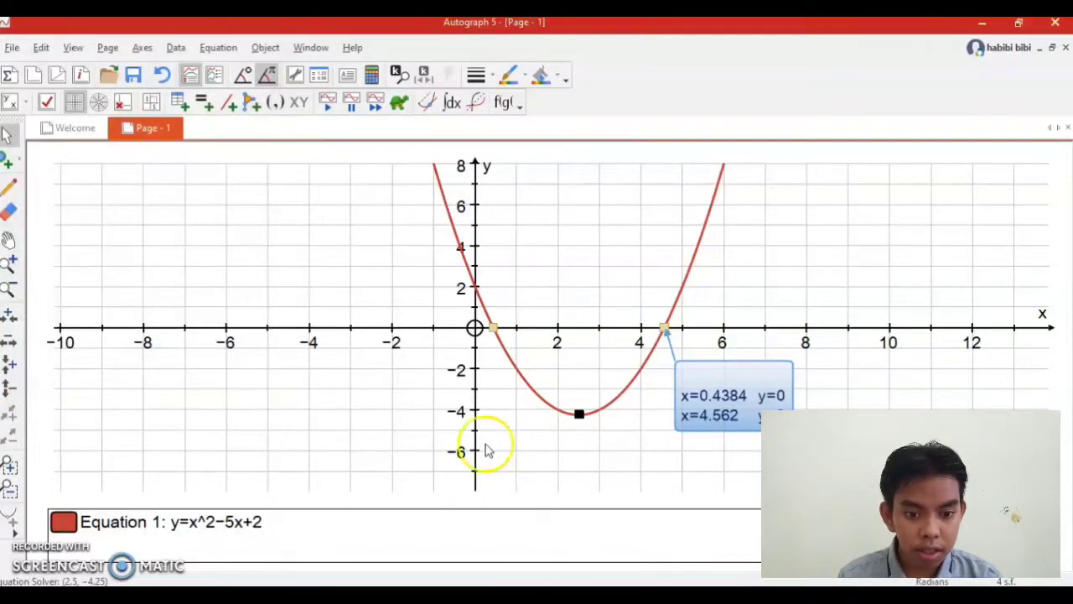
left_click_drag(504, 340, 390, 424)
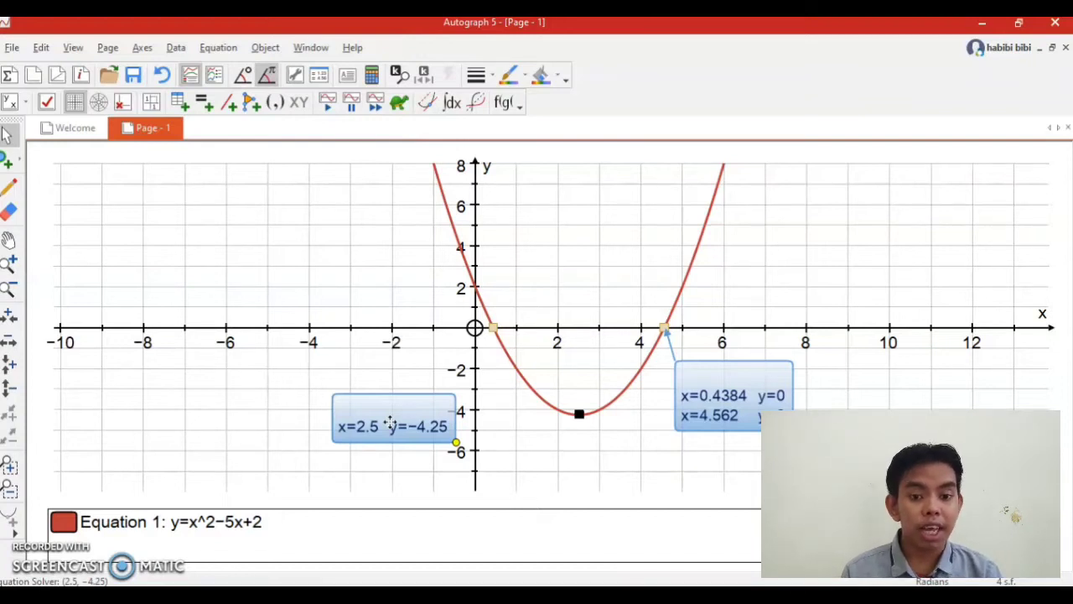
left_click(335, 235)
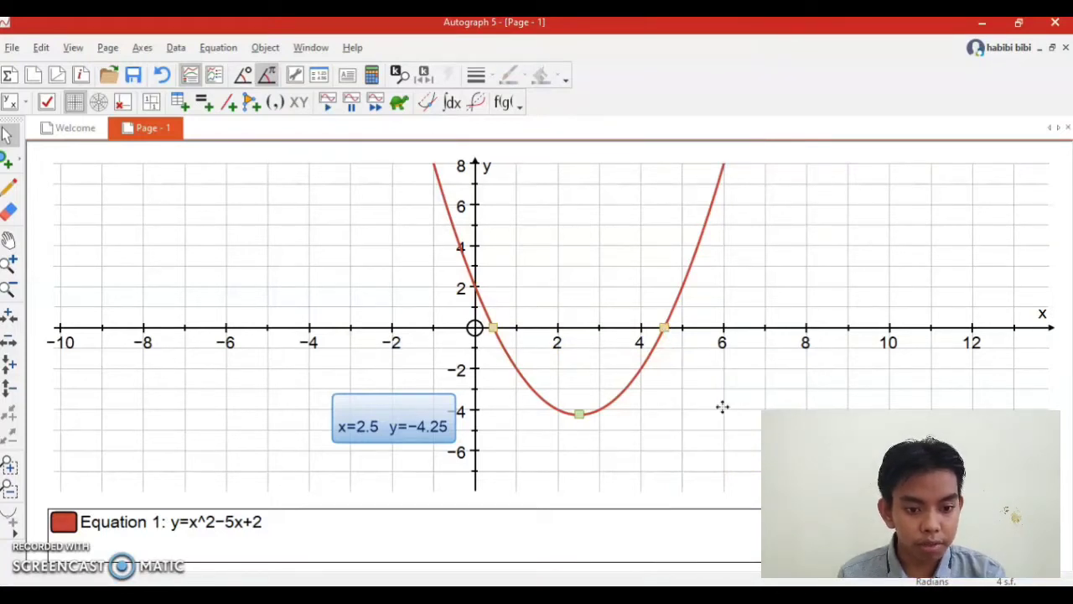
Clear the parabola with its points and text boxes from the graph page and switch to the BAHAN VIDEO presentation in PowerPoint.
left_click(596, 407)
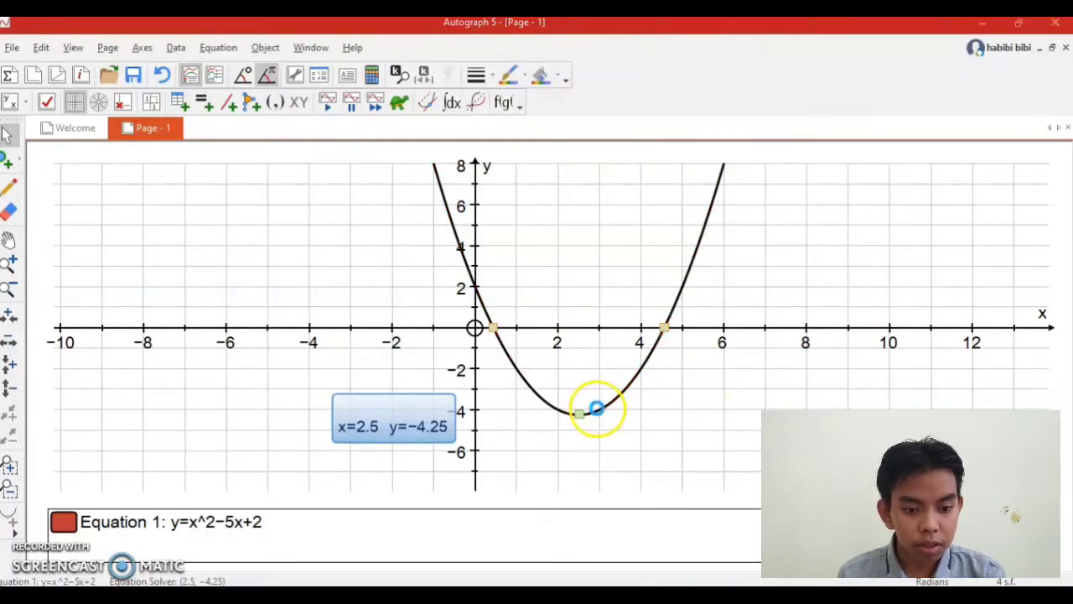
key("Delete")
left_click(570, 358)
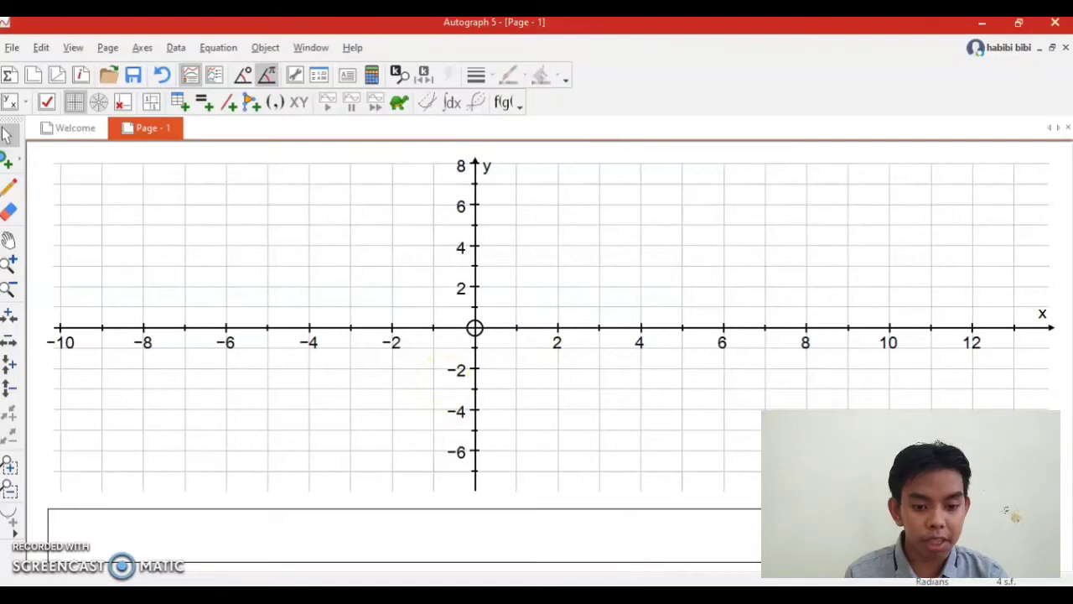
left_click(637, 597)
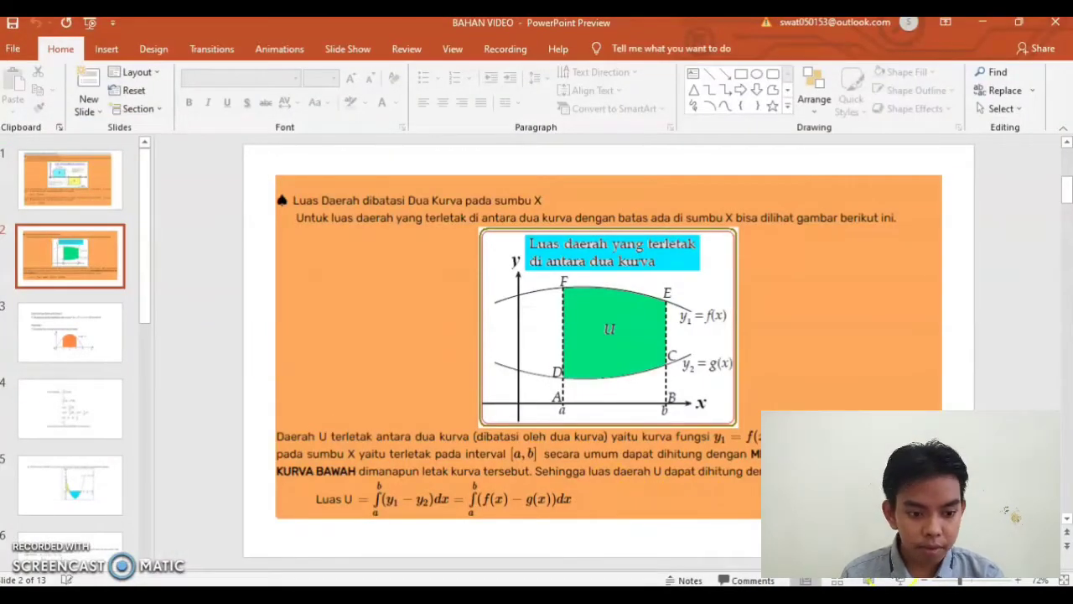
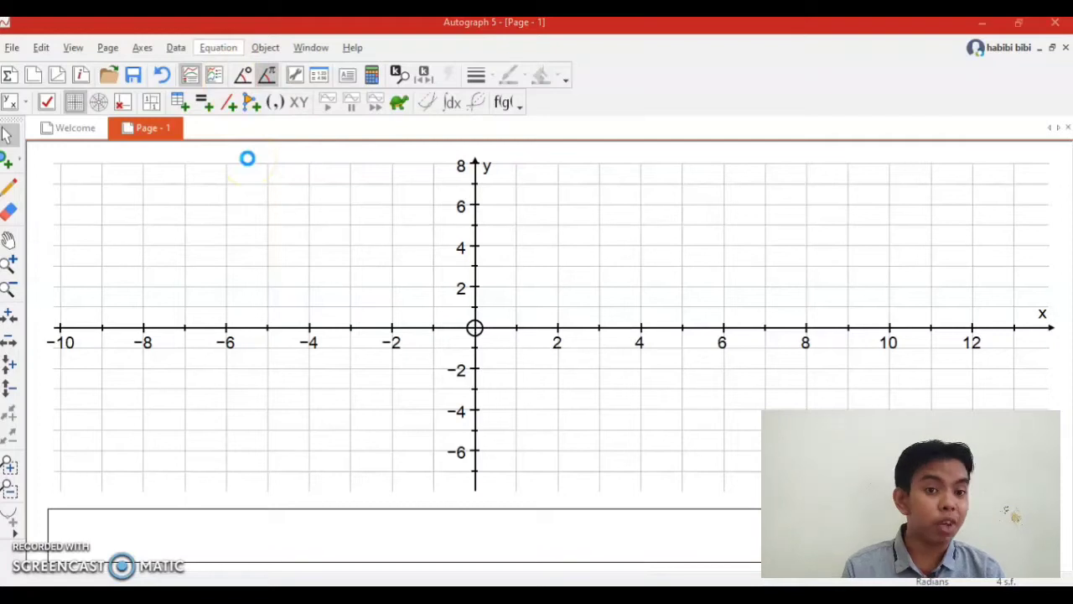
Plot the parabola y=4x-x^2 on the empty graph page.
left_click(185, 114)
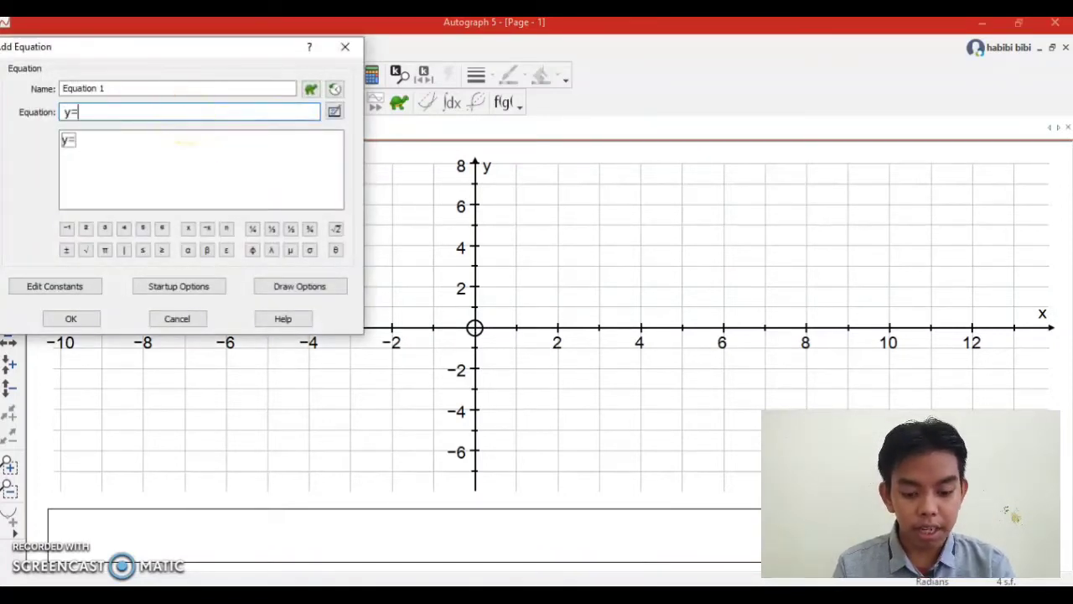
type("y=4x-x")
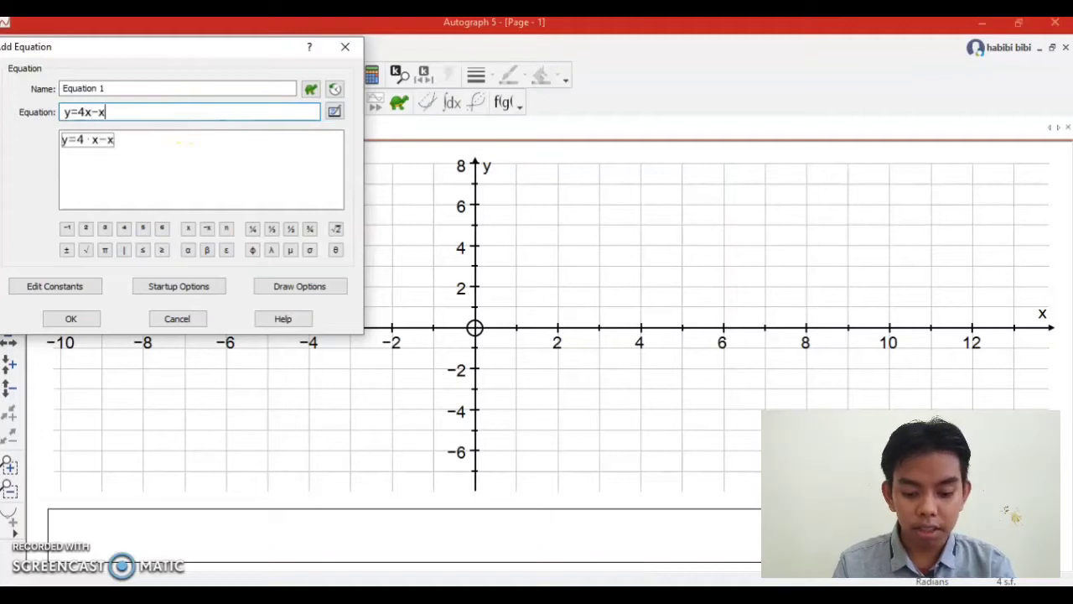
type("^2")
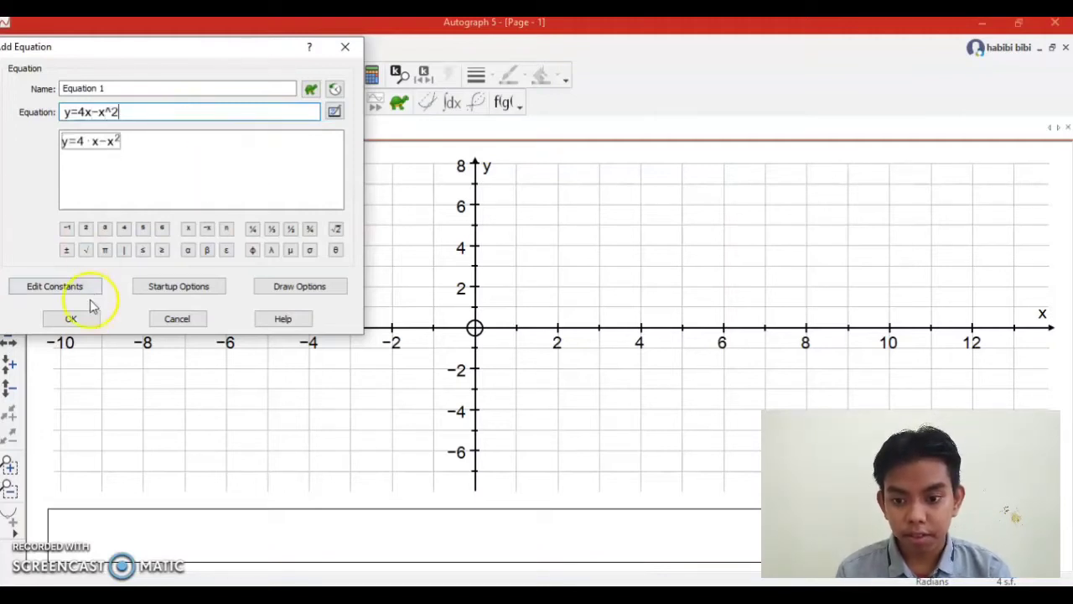
left_click(72, 318)
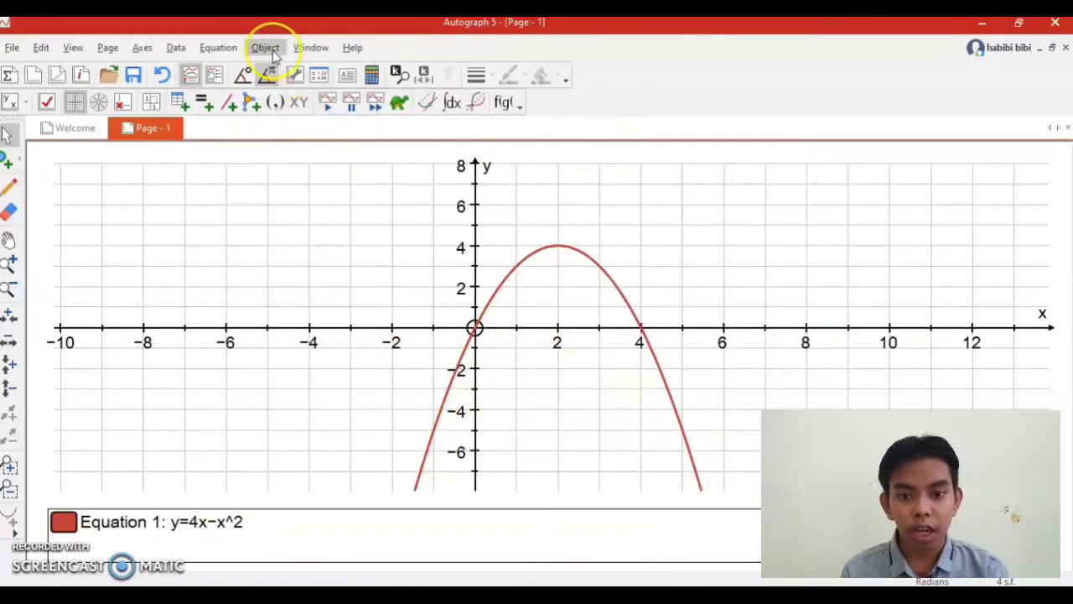
Add the vertical line x=1 to the graph as a second equation.
left_click(220, 48)
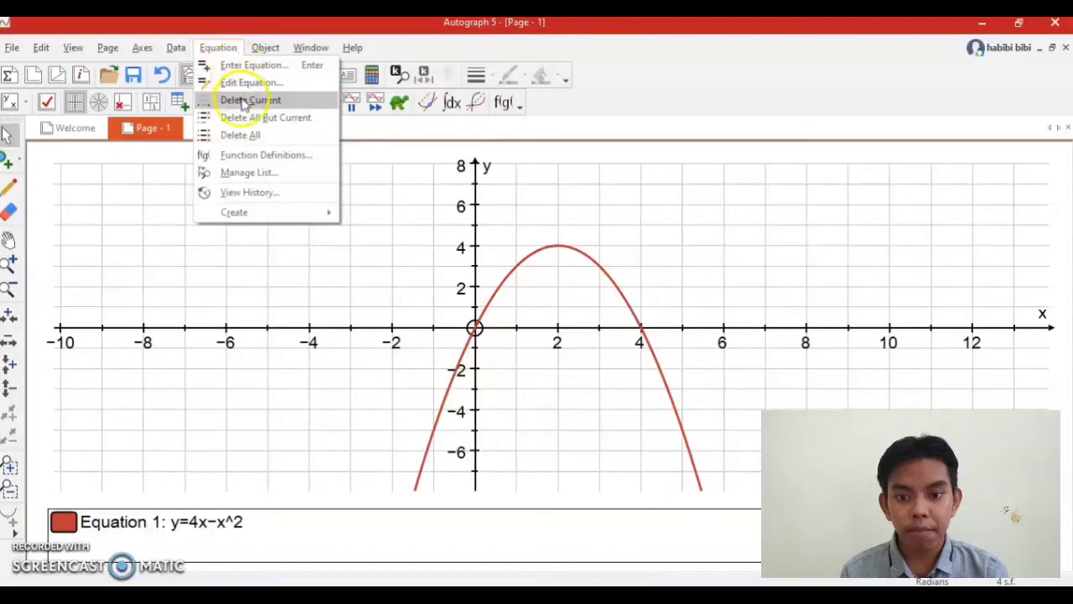
left_click(252, 67)
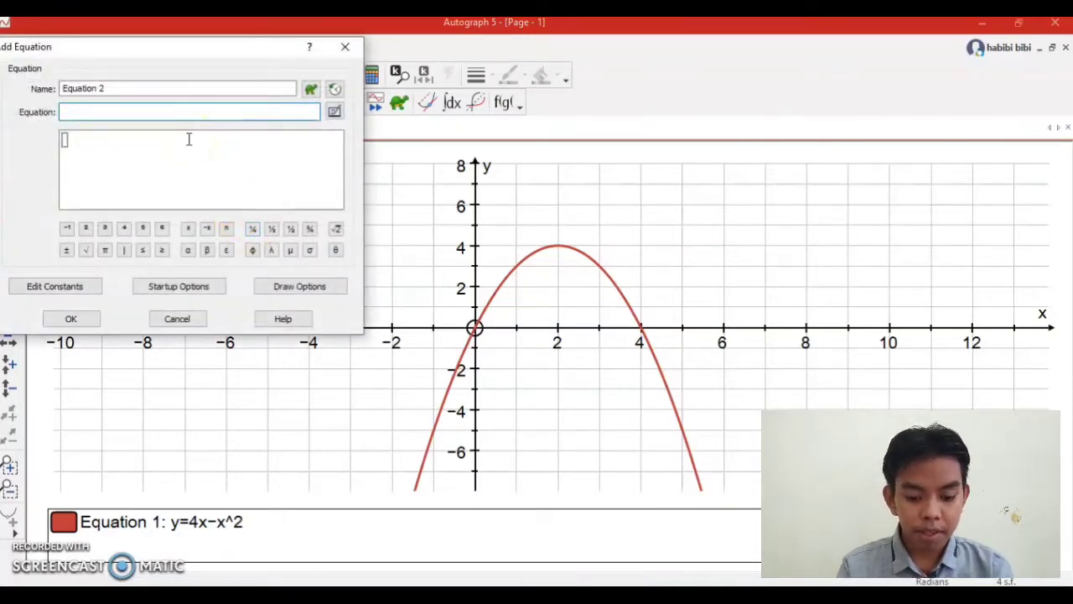
key("Return")
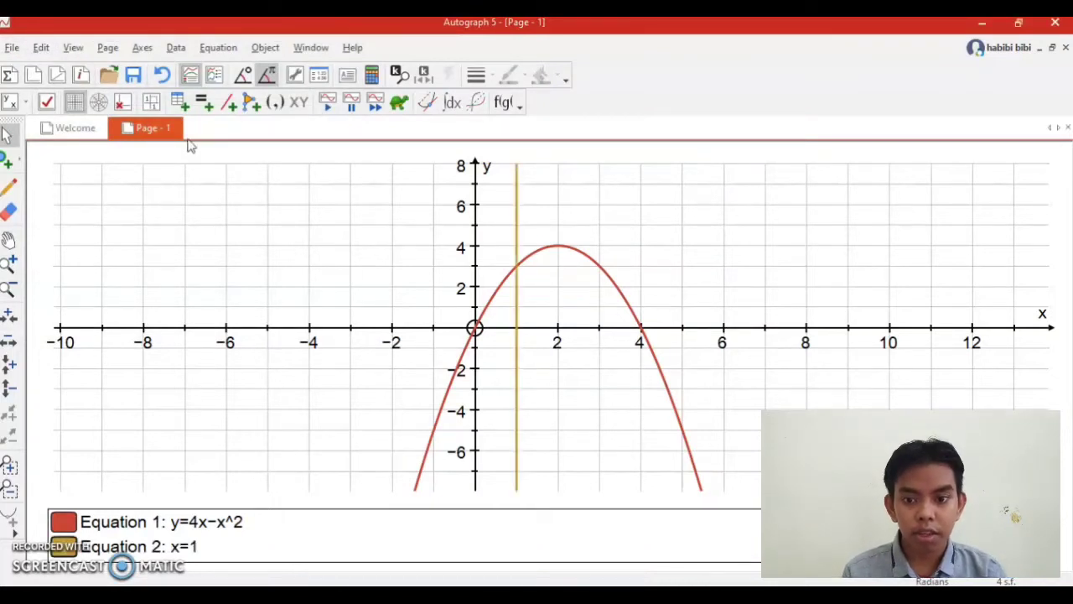
Add the vertical line x=3 to the graph as a third equation.
left_click(215, 49)
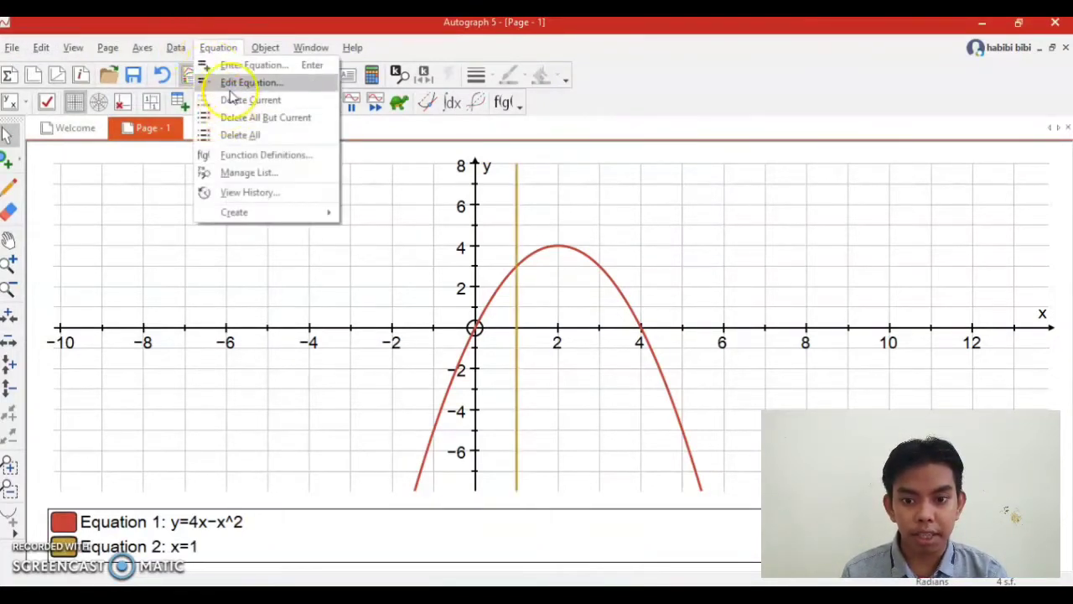
left_click(219, 65)
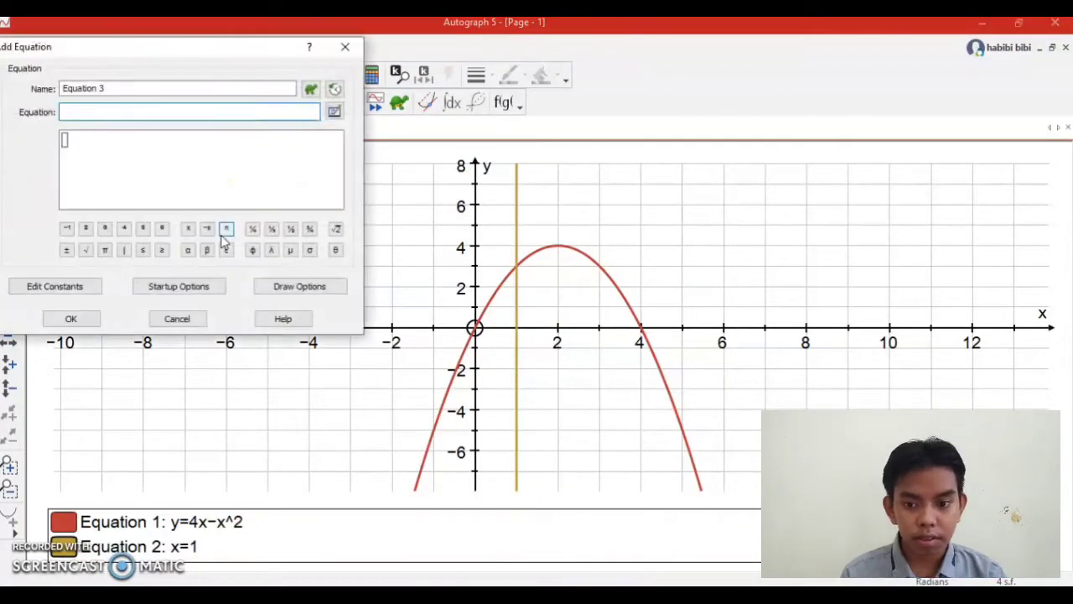
type("x")
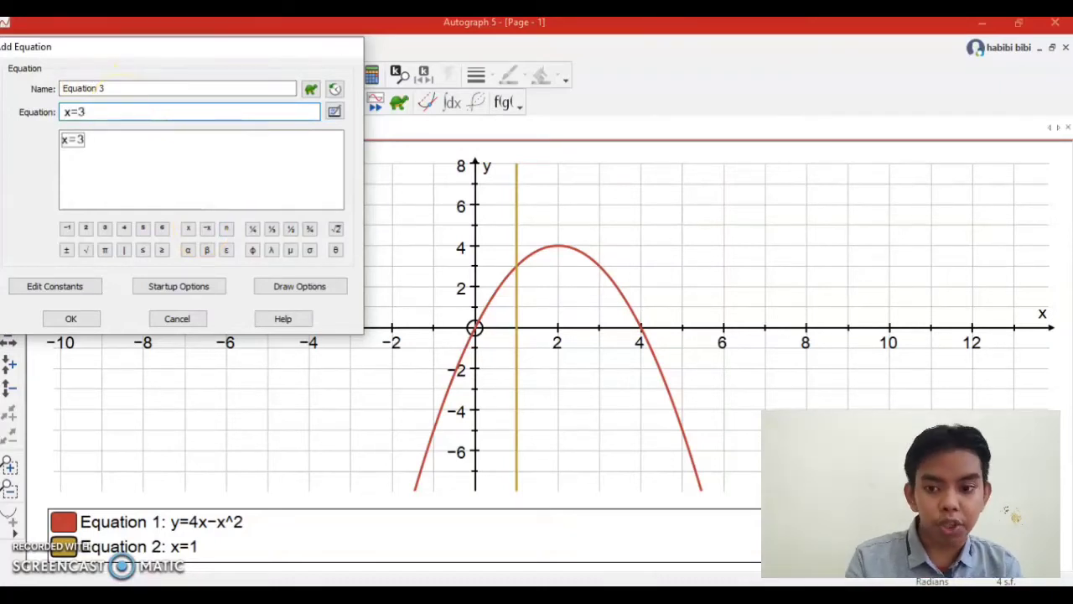
type("=3")
key("Return")
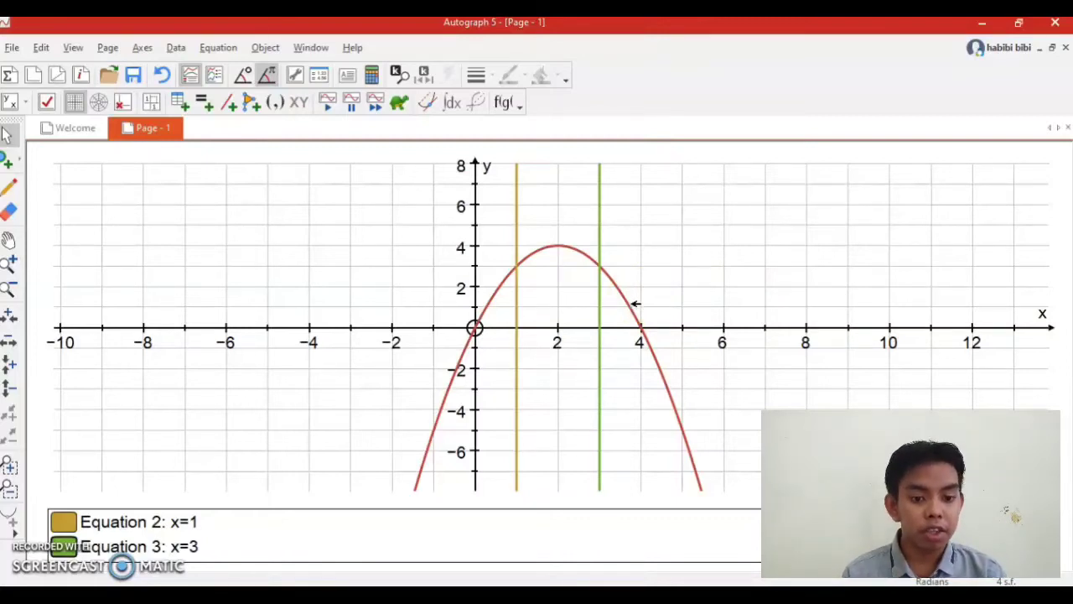
Create the area under the parabola y=4x-x^2 with the General method, from start point 1 to end point 3, and clear the selection.
left_click(634, 308)
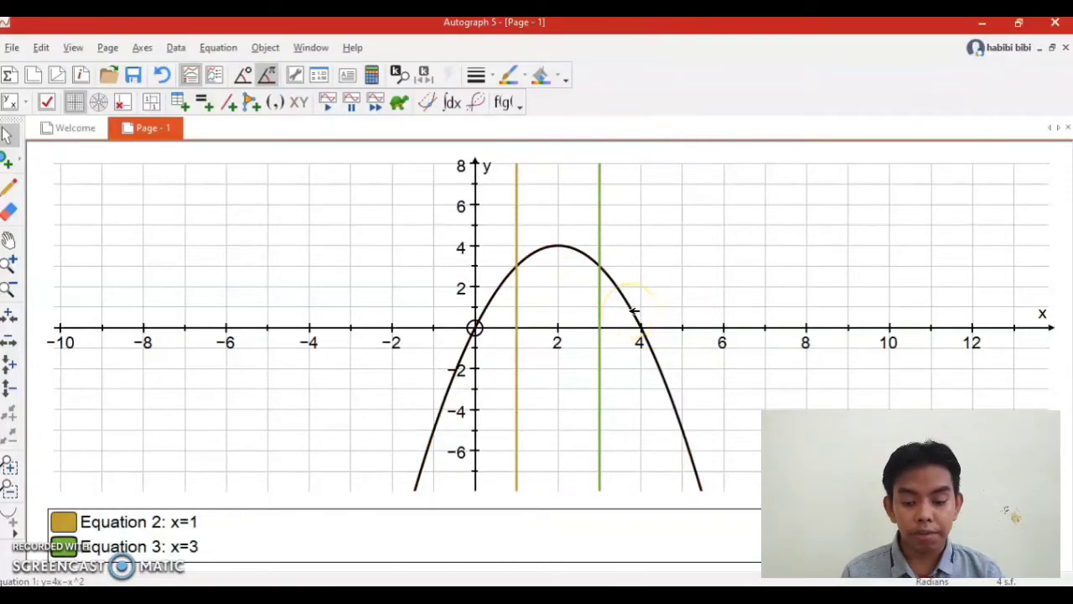
right_click(634, 311)
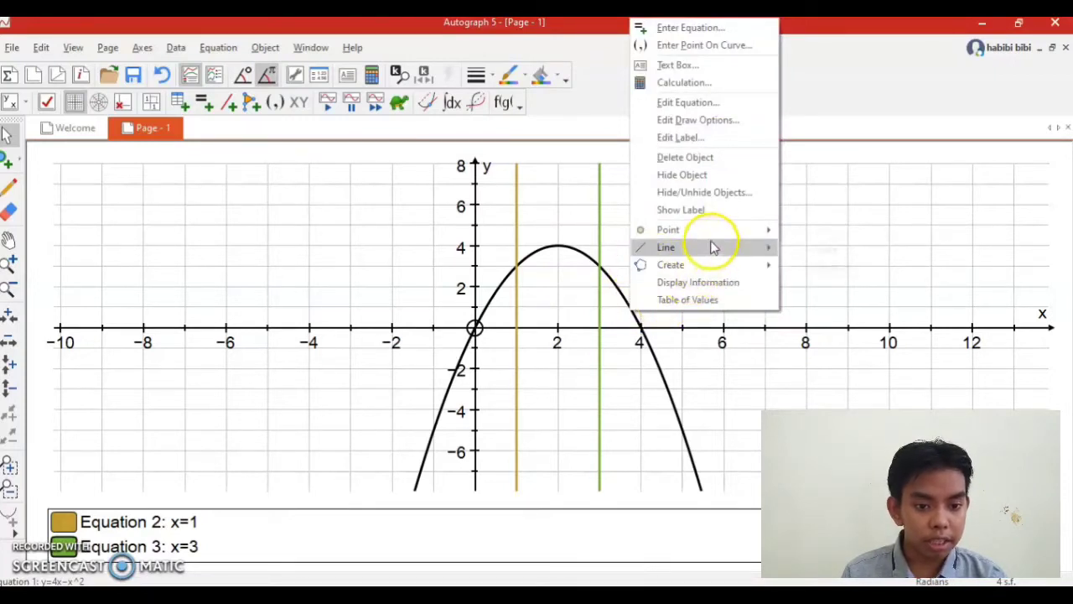
mouse_move(697, 264)
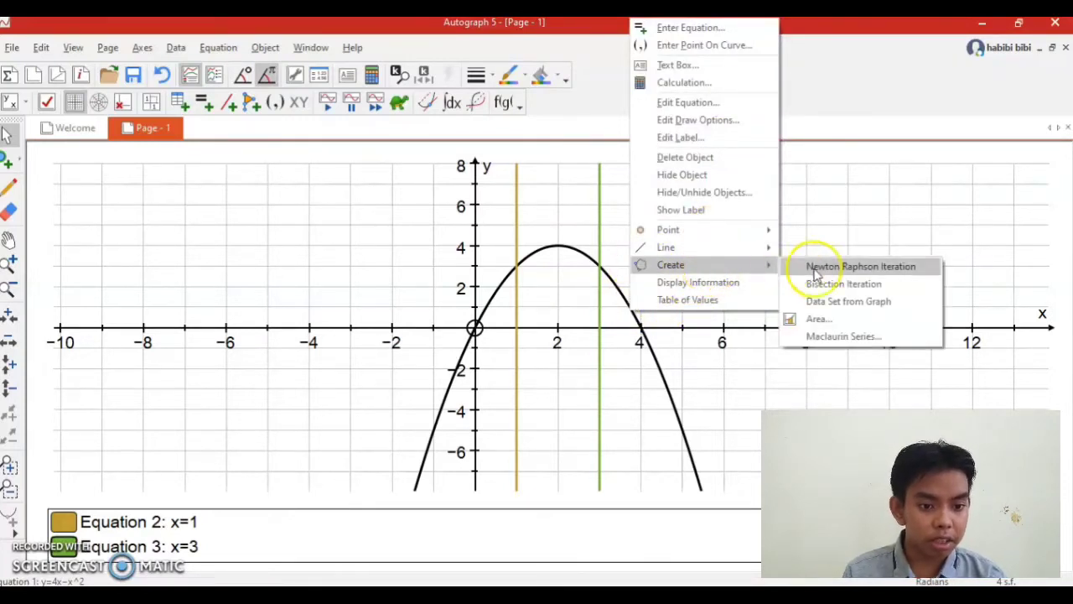
left_click(819, 321)
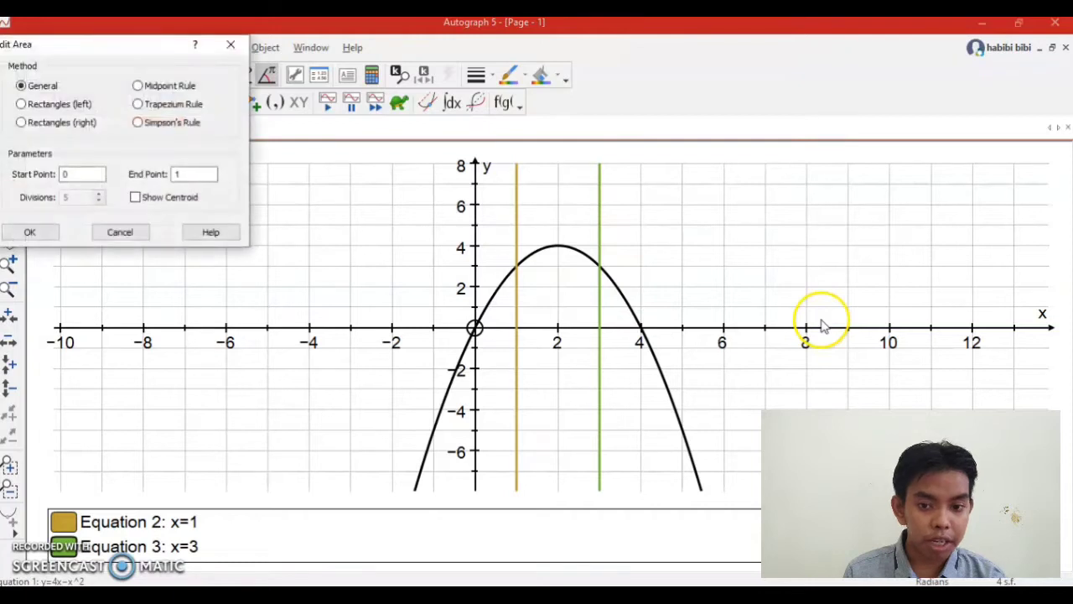
left_click_drag(96, 46, 136, 61)
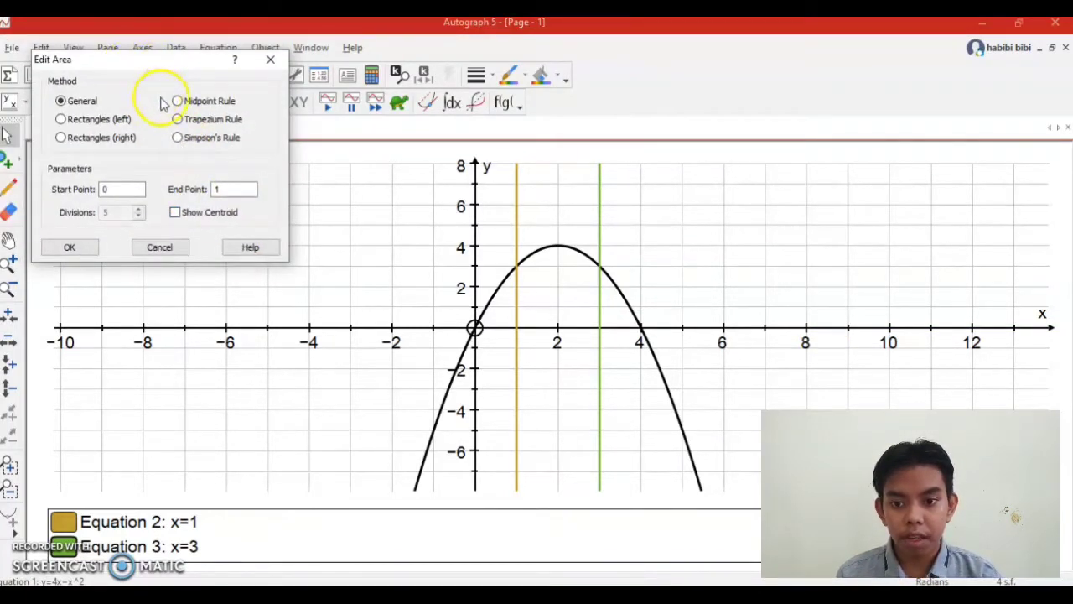
left_click_drag(63, 59, 96, 119)
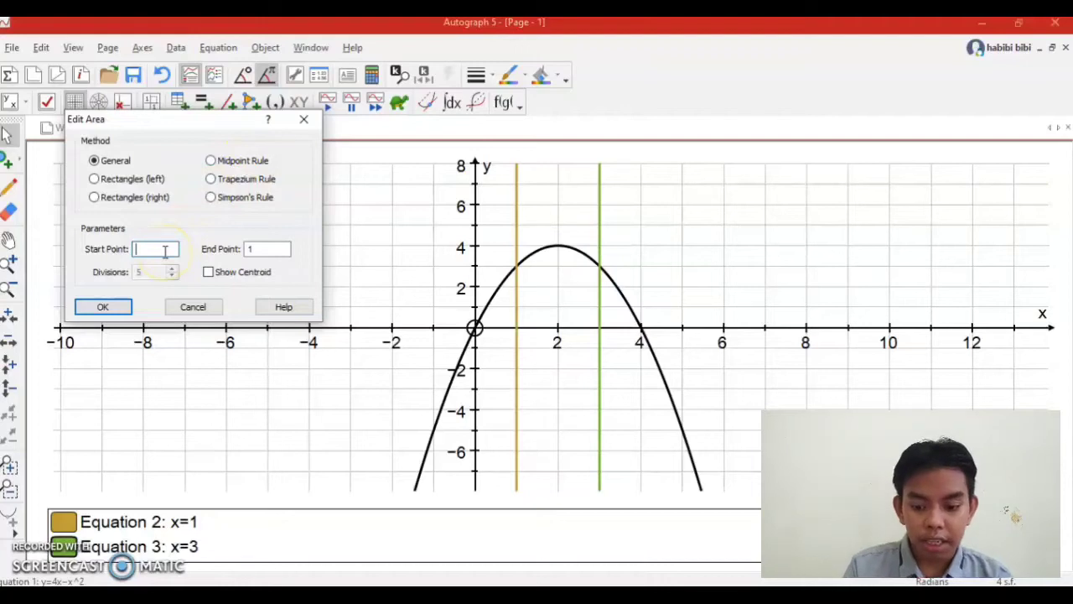
type("1")
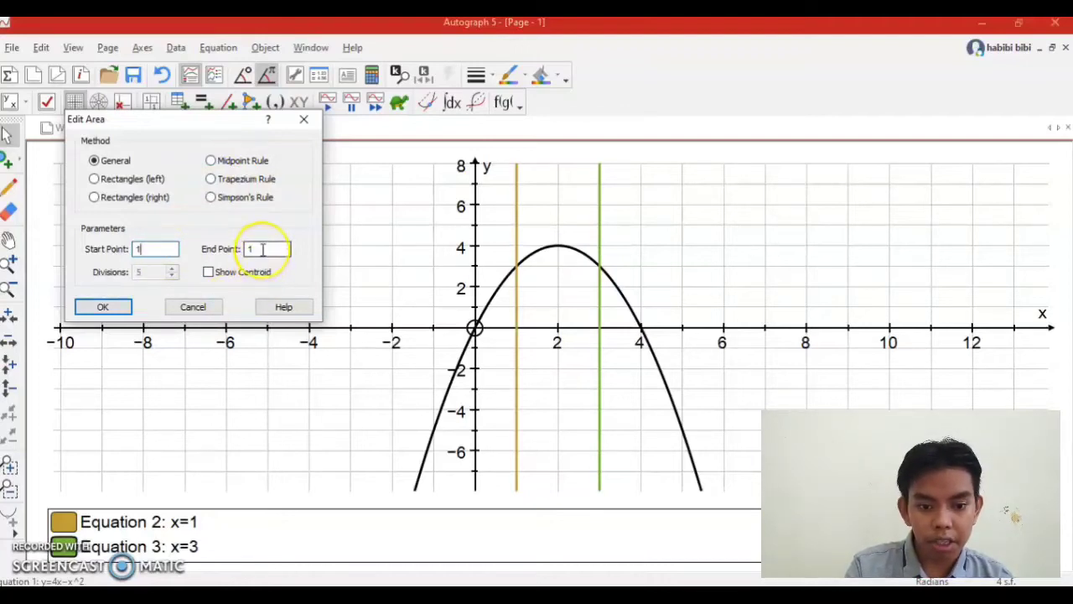
type("3")
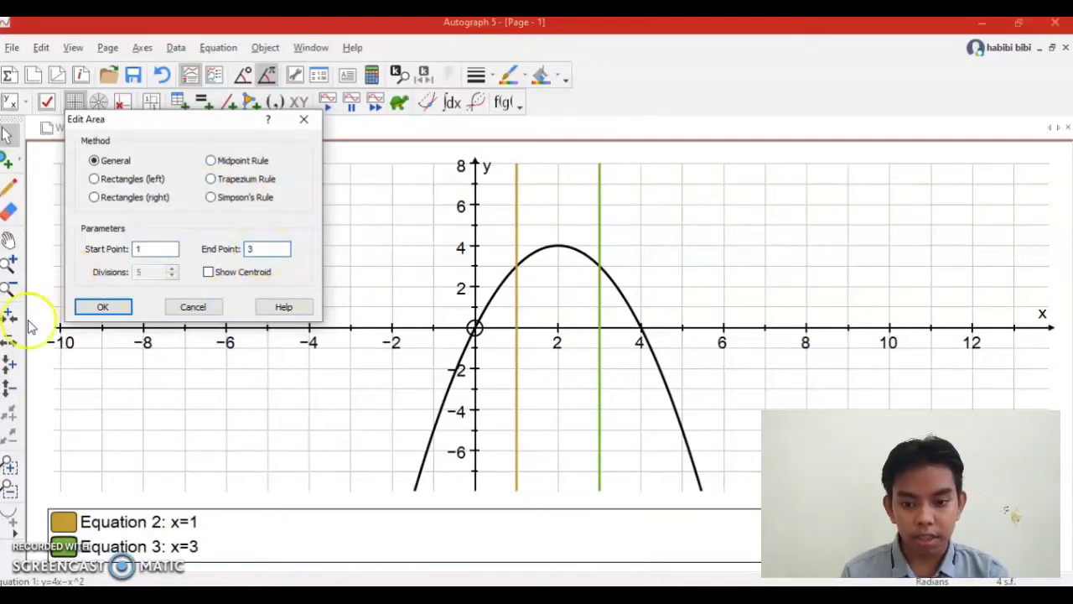
left_click(102, 307)
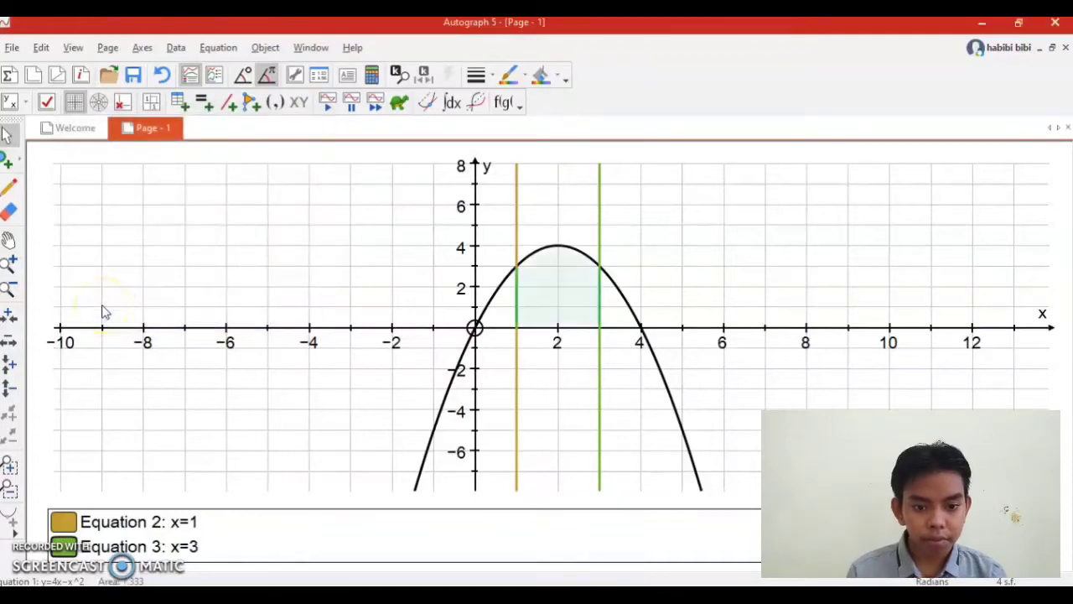
left_click(583, 280)
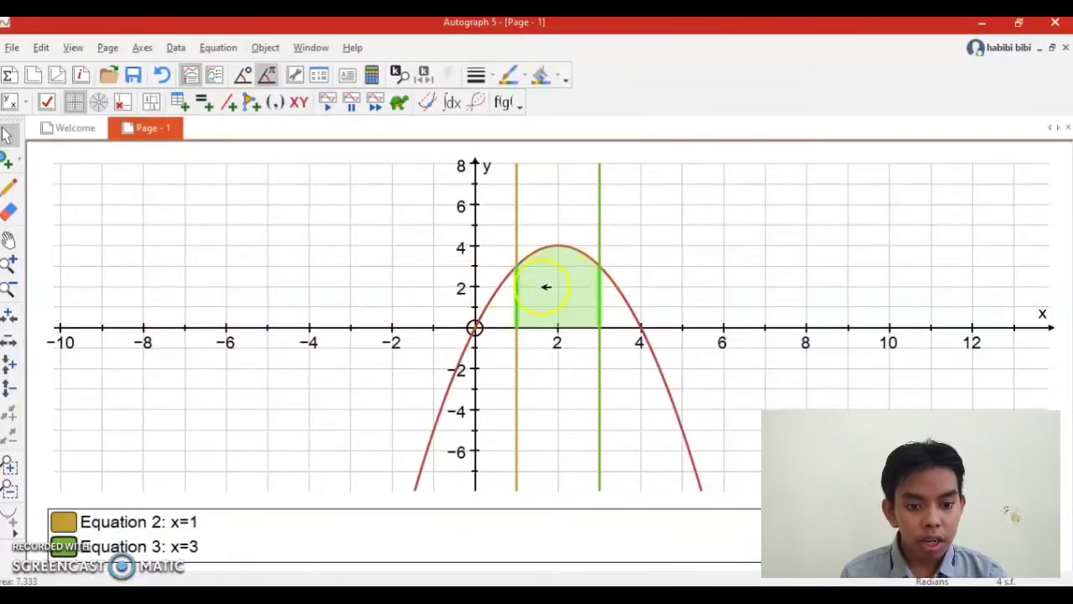
left_click(693, 269)
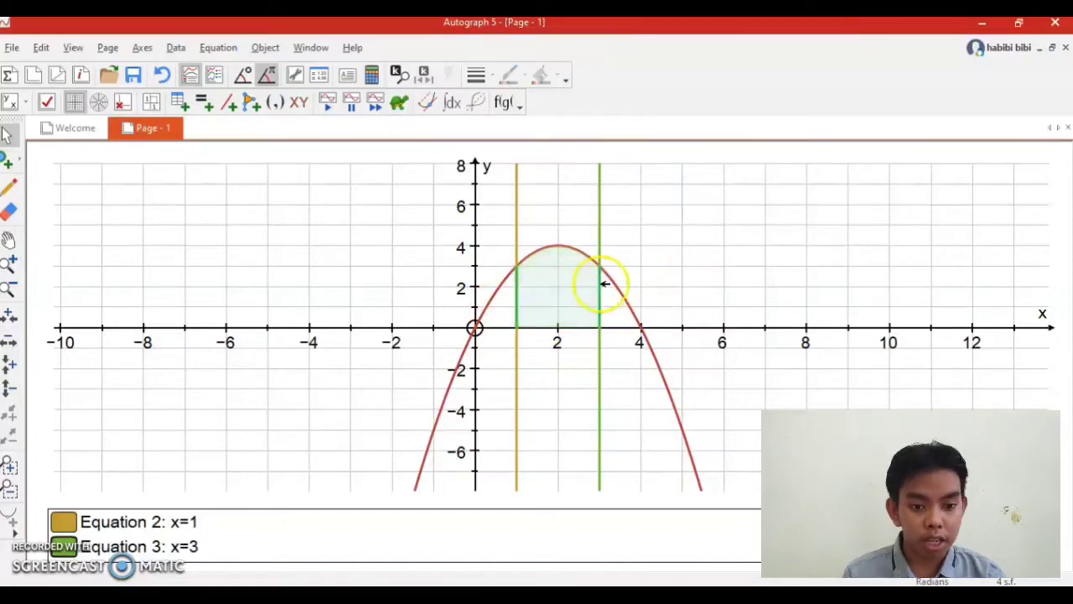
Change the fill of the area under the parabola to a custom red (244, 24, 0) and clear the selection.
left_click(575, 291)
right_click(574, 290)
left_click(550, 279)
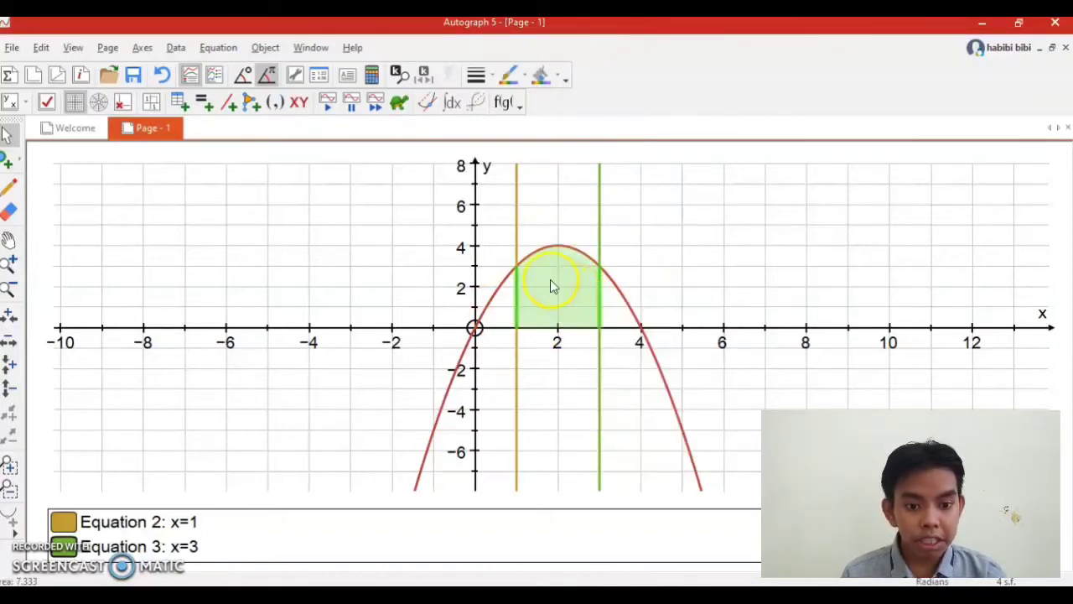
left_click(550, 279)
left_click(562, 274)
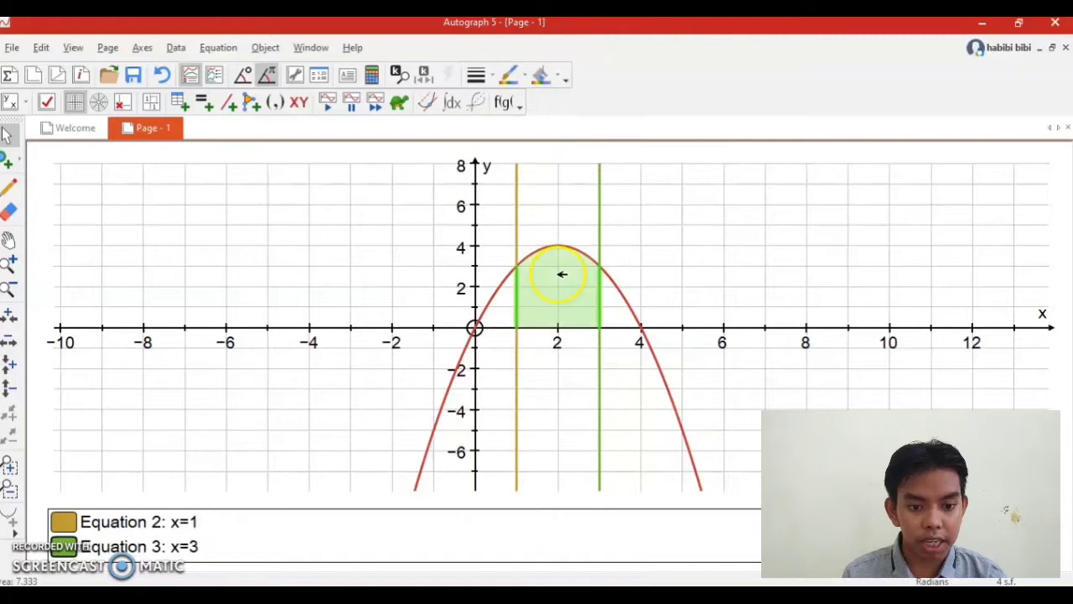
left_click(553, 77)
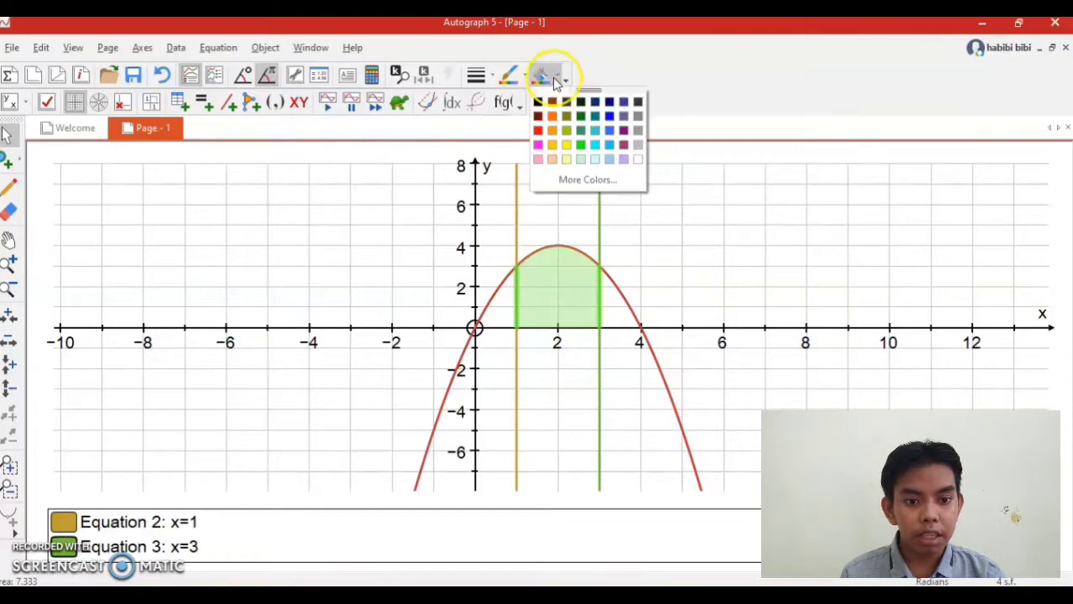
left_click(554, 77)
left_click(553, 77)
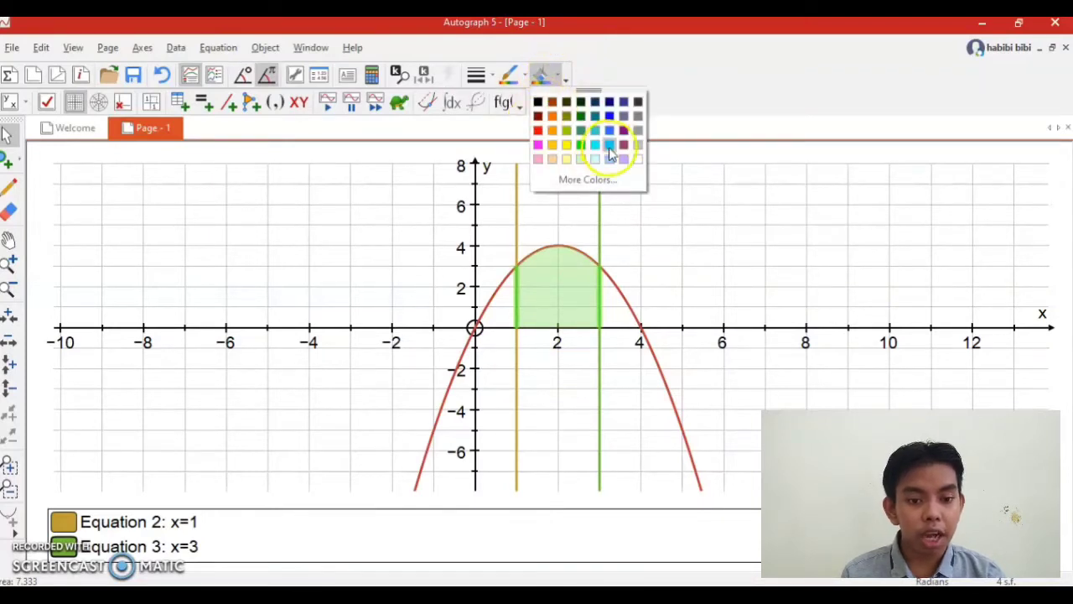
left_click(575, 181)
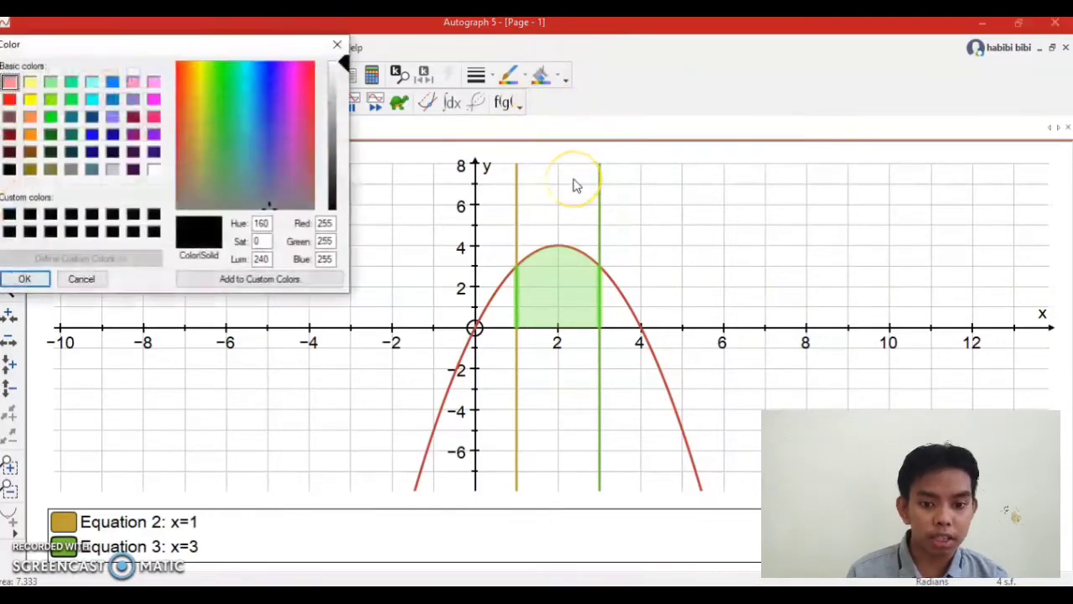
left_click_drag(214, 44, 281, 112)
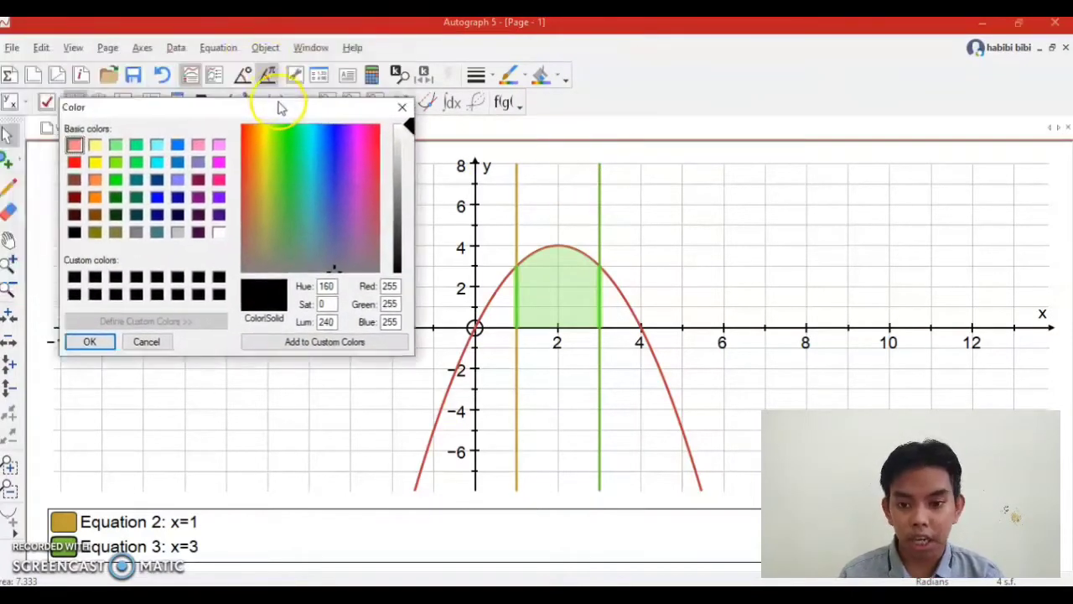
left_click_drag(276, 209, 240, 131)
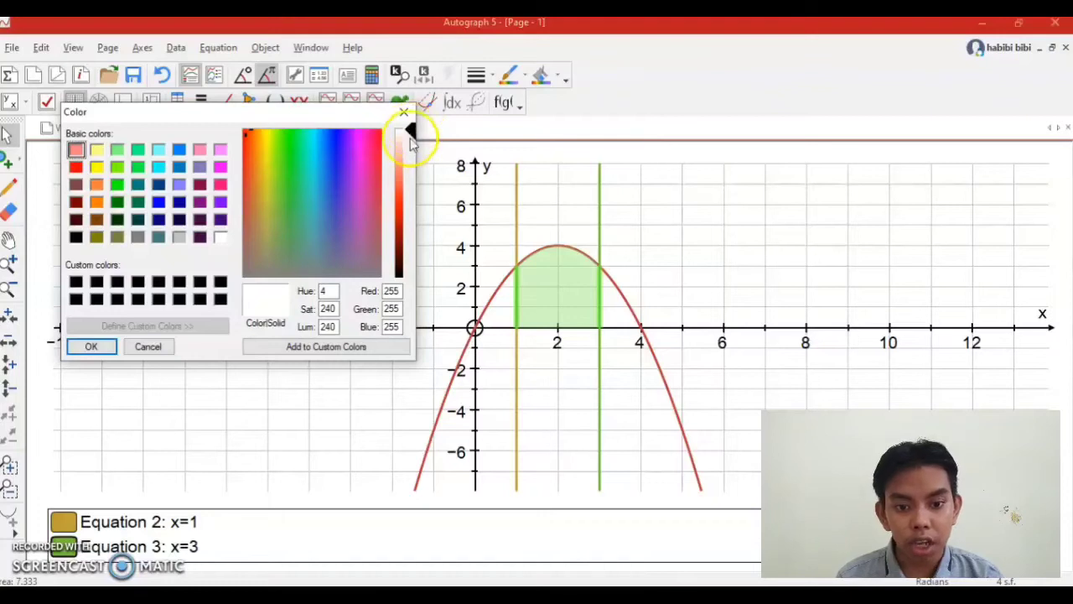
left_click_drag(408, 154, 408, 211)
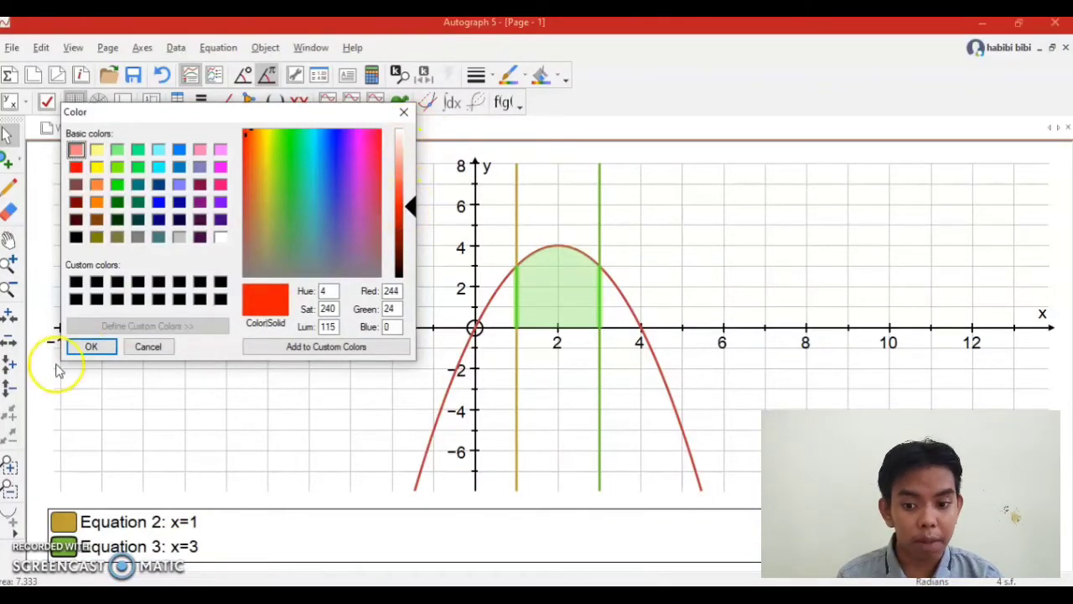
left_click(95, 347)
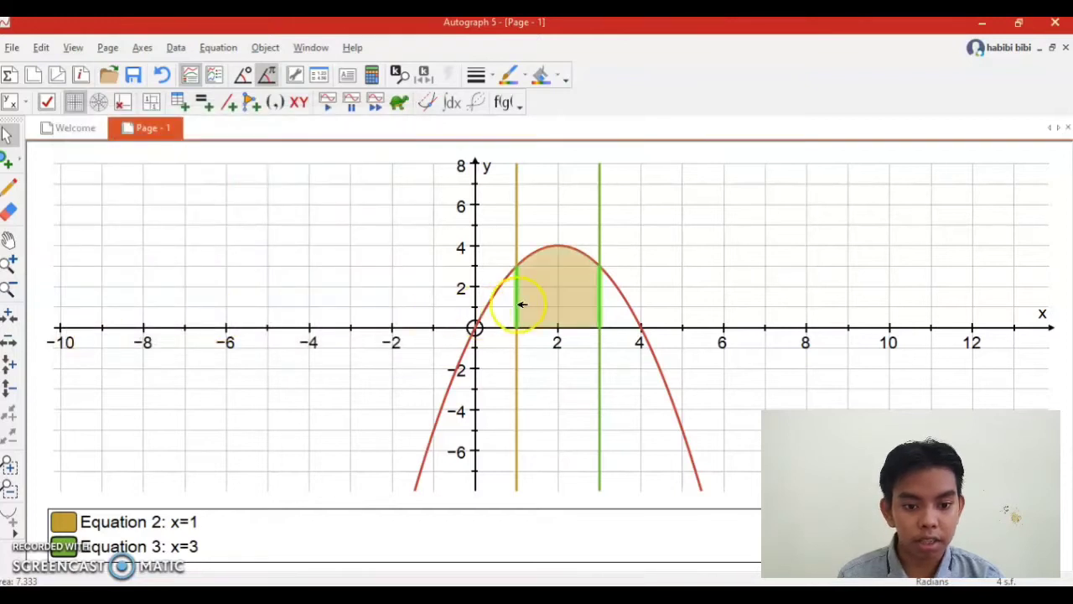
left_click(701, 271)
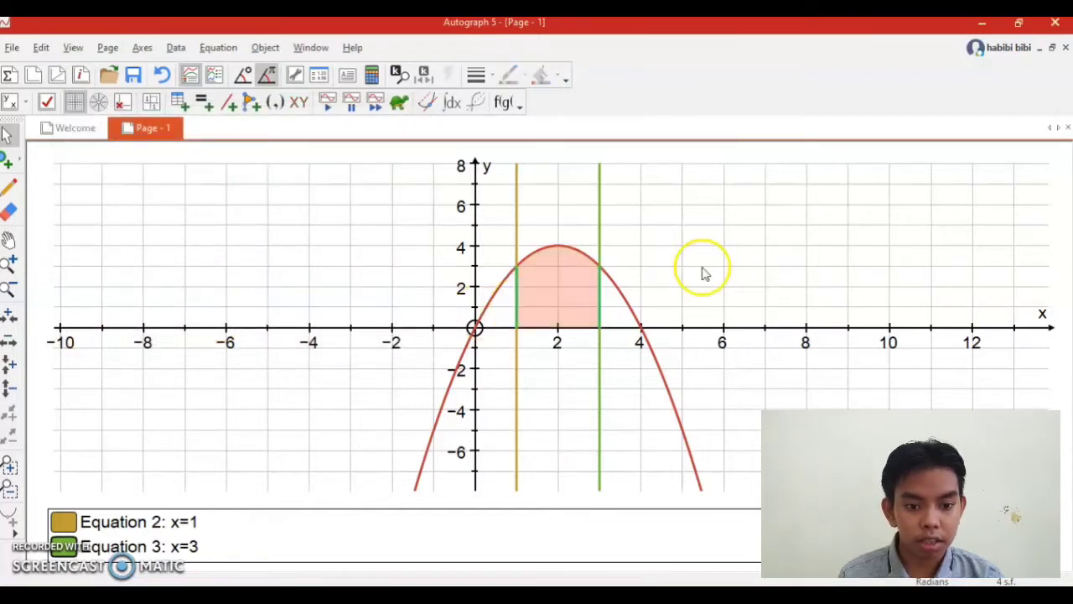
Add a text box with the detailed object text of the shaded area between x=1 and x=3.
left_click(576, 297)
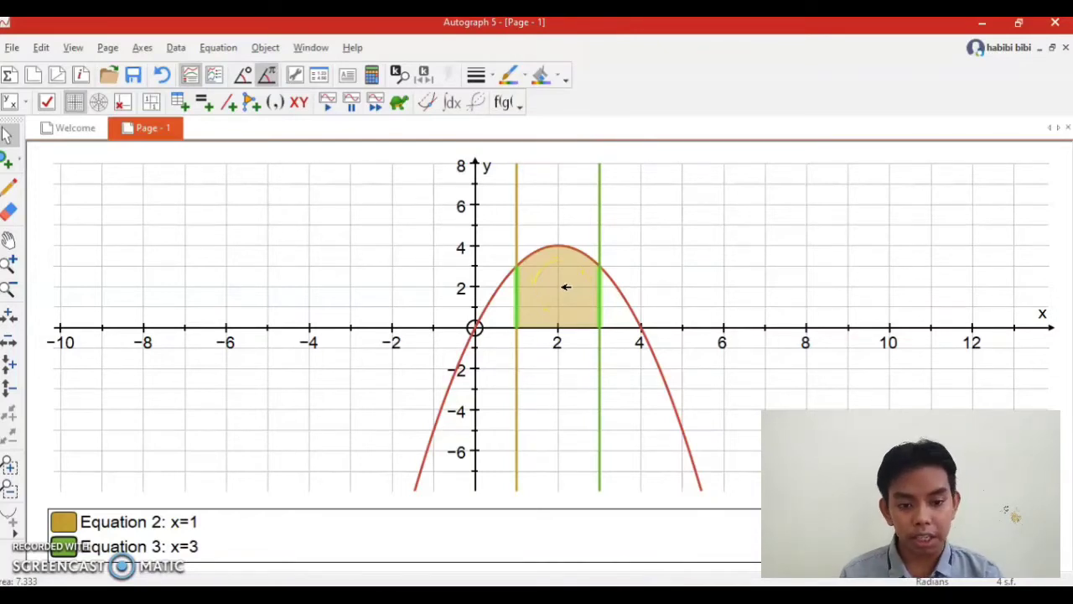
right_click(564, 288)
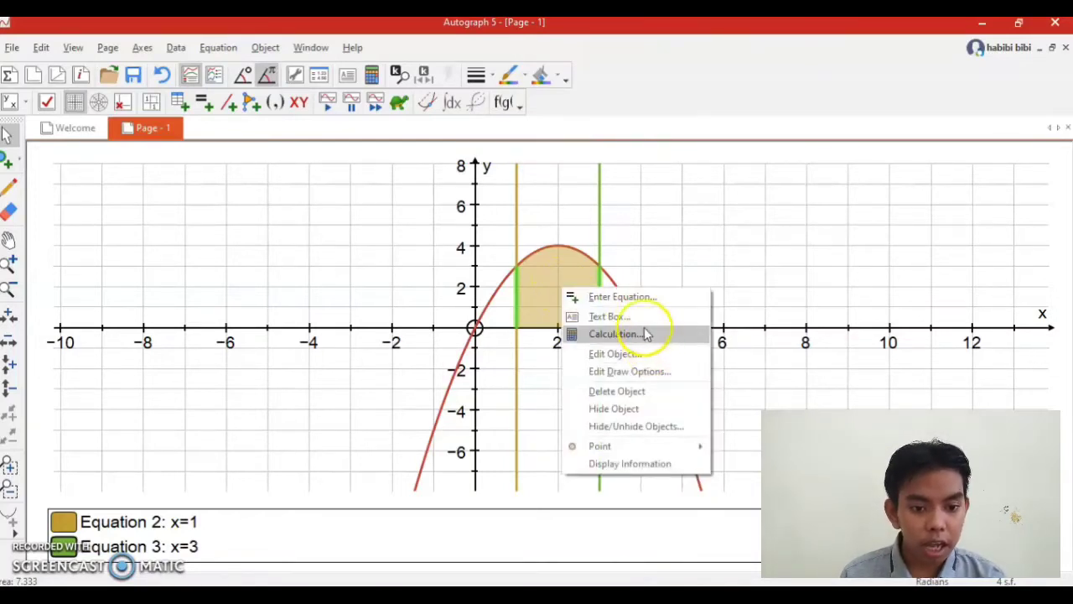
left_click(641, 323)
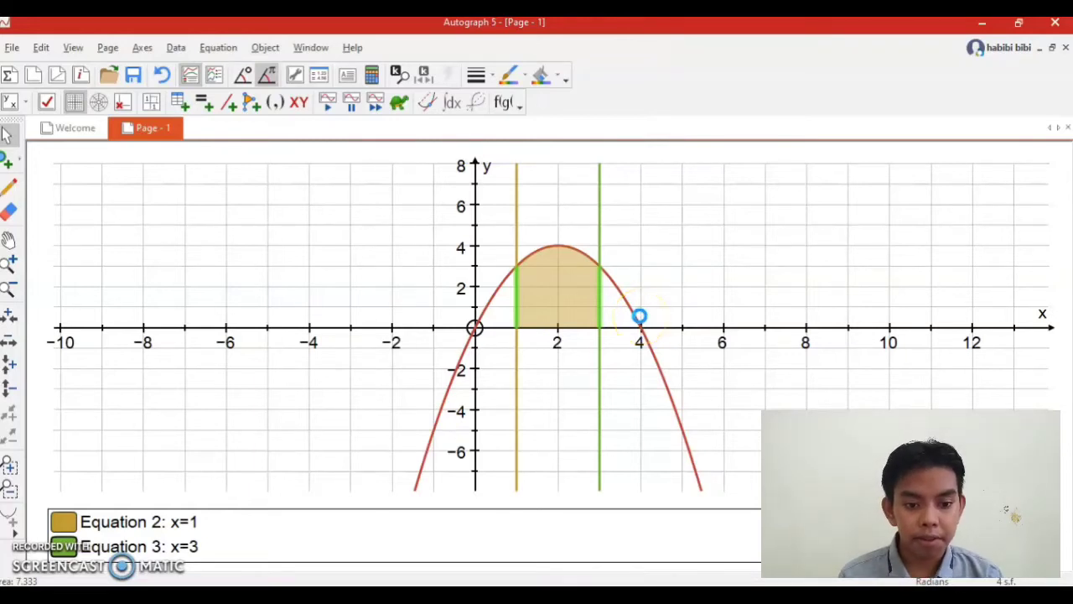
left_click(640, 316)
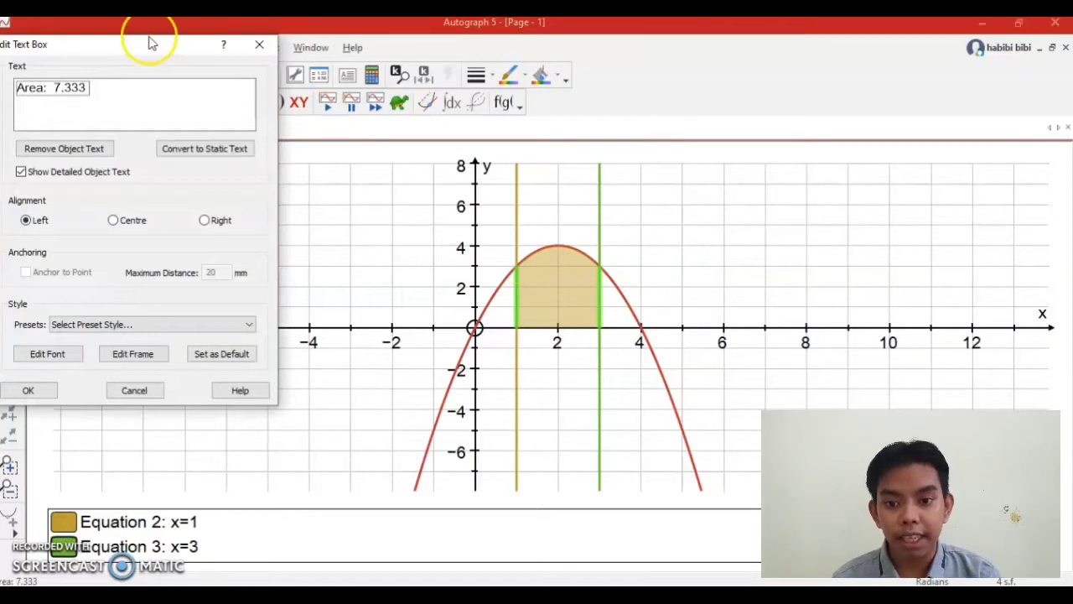
left_click_drag(141, 50, 279, 145)
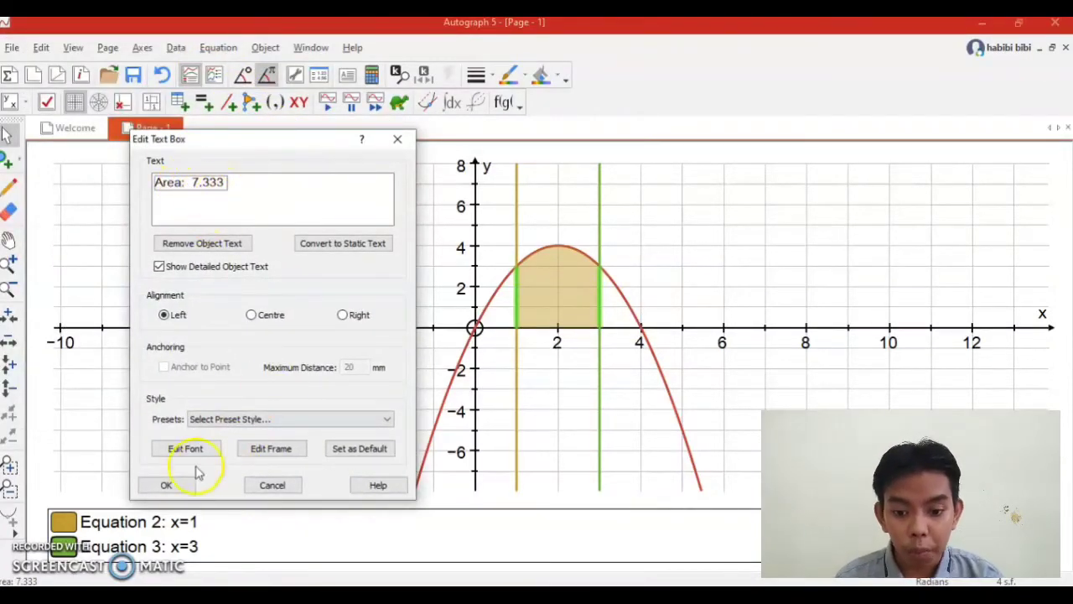
left_click(168, 485)
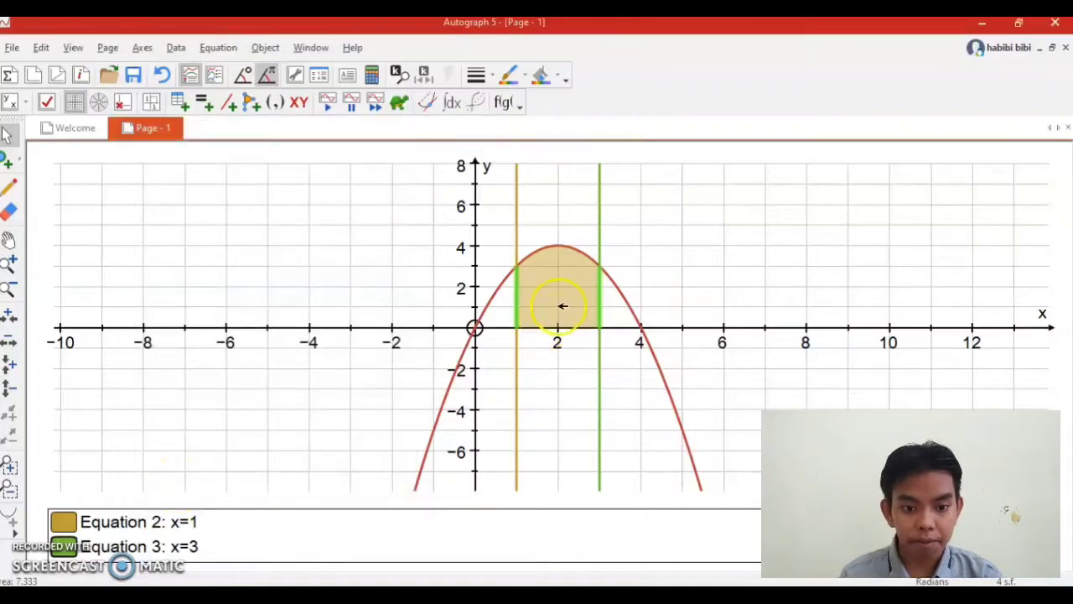
Move the tip of the area label's pointer inside the shaded region and clear the selection.
mouse_move(562, 305)
mouse_move(541, 339)
left_mouse_down()
mouse_move(598, 323)
mouse_move(702, 247)
mouse_move(749, 307)
mouse_move(687, 321)
mouse_move(571, 288)
left_mouse_up()
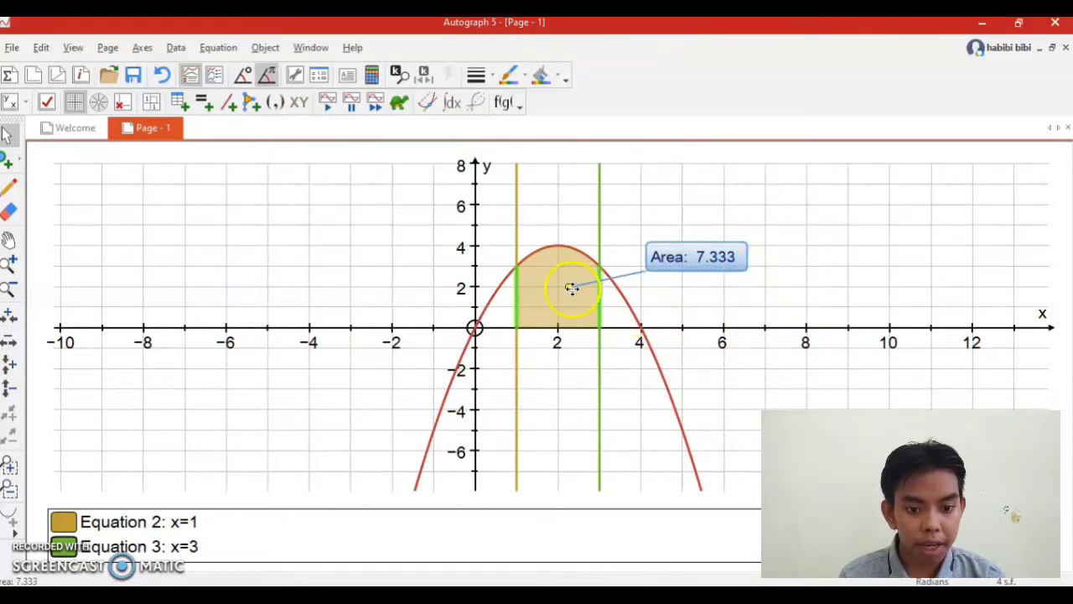
left_click(748, 320)
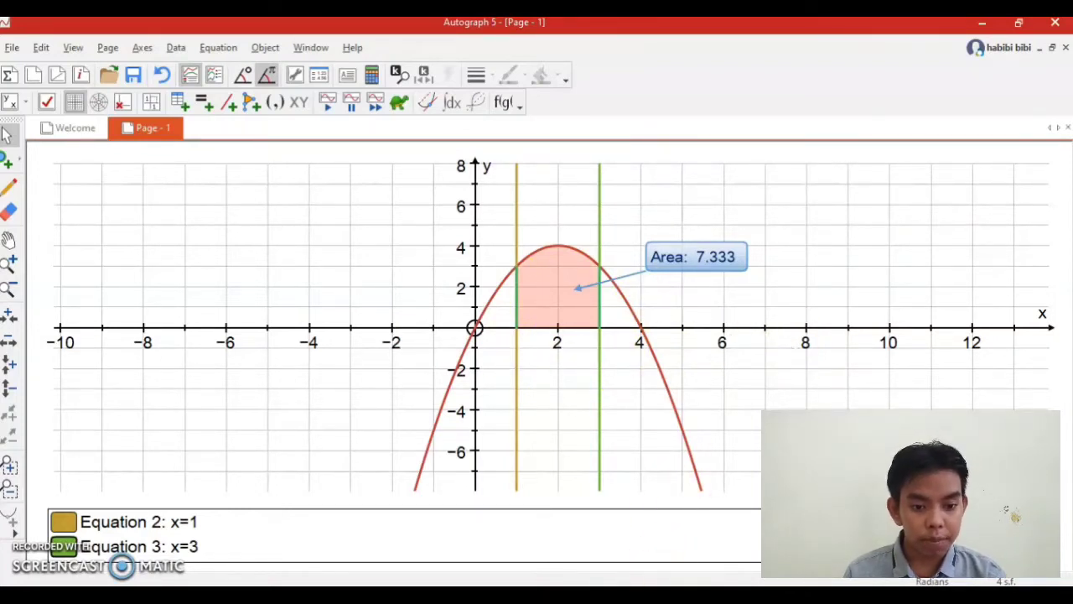
Switch to the PowerPoint presentation, examine the integral solution on slide 4, and return to Autograph.
left_click(634, 597)
scroll(676, 486, "down", 1)
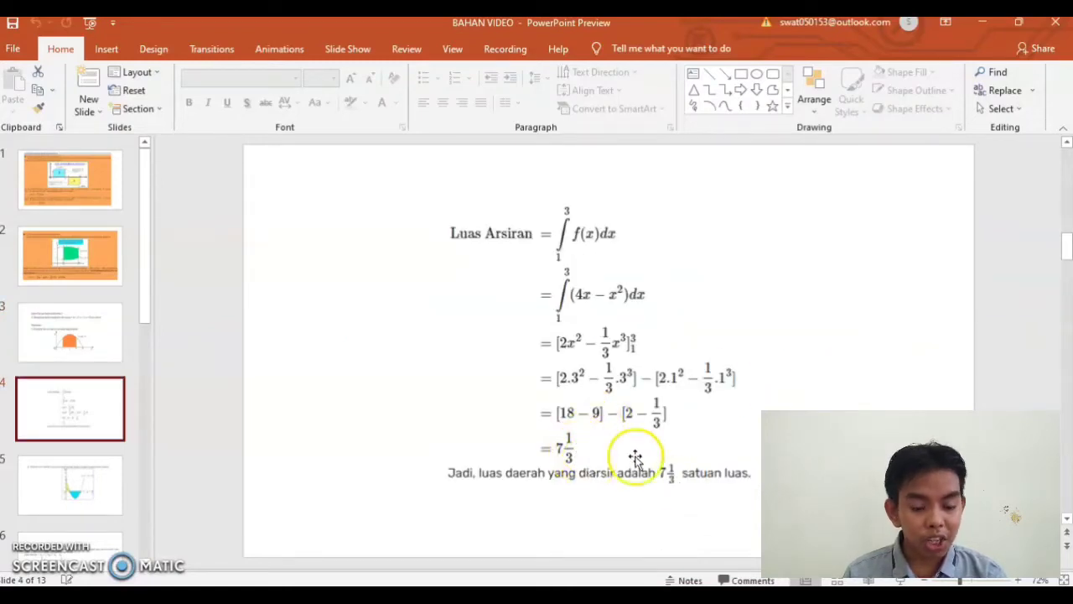
left_click(649, 596)
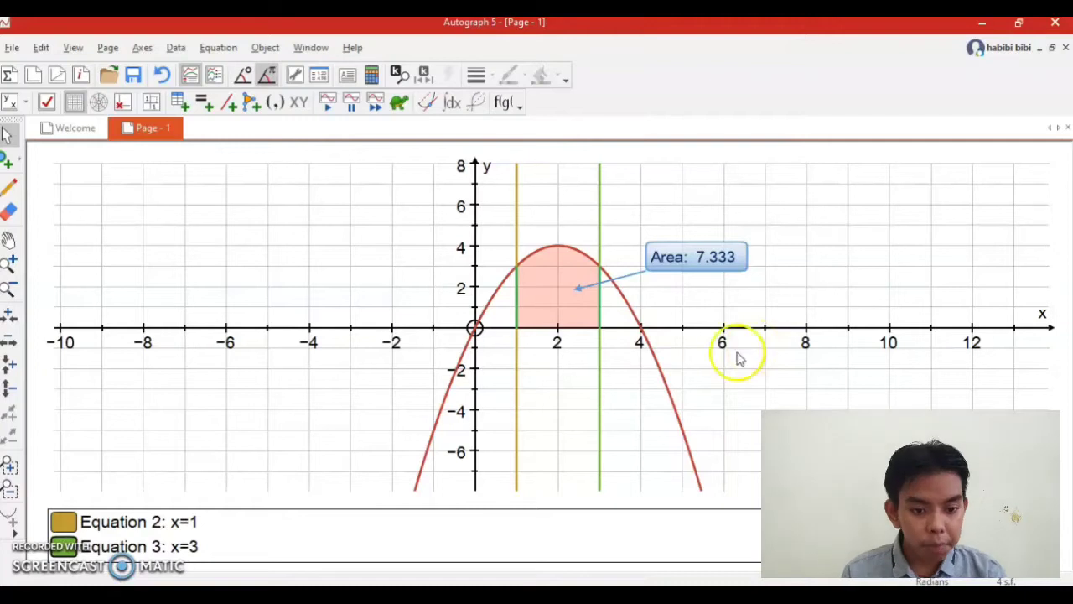
left_click(667, 369)
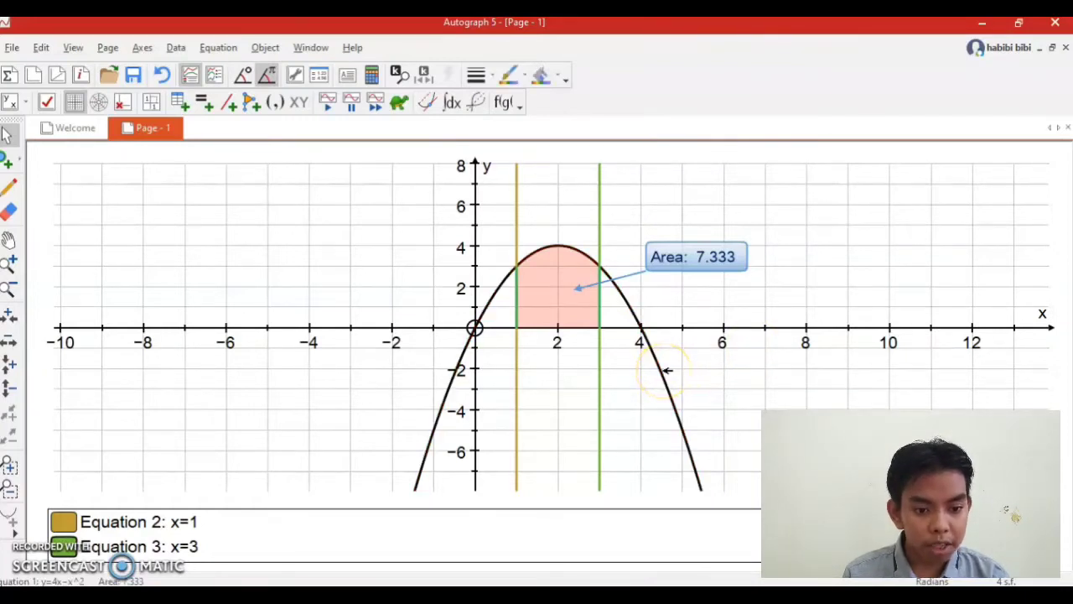
left_click(706, 371)
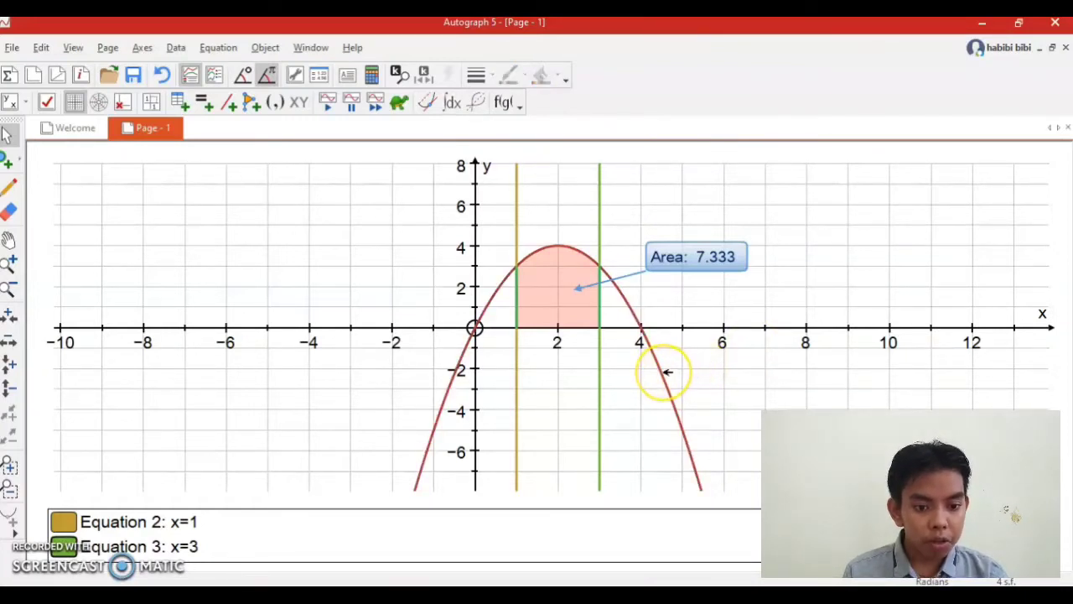
left_click(667, 371)
right_click(663, 374)
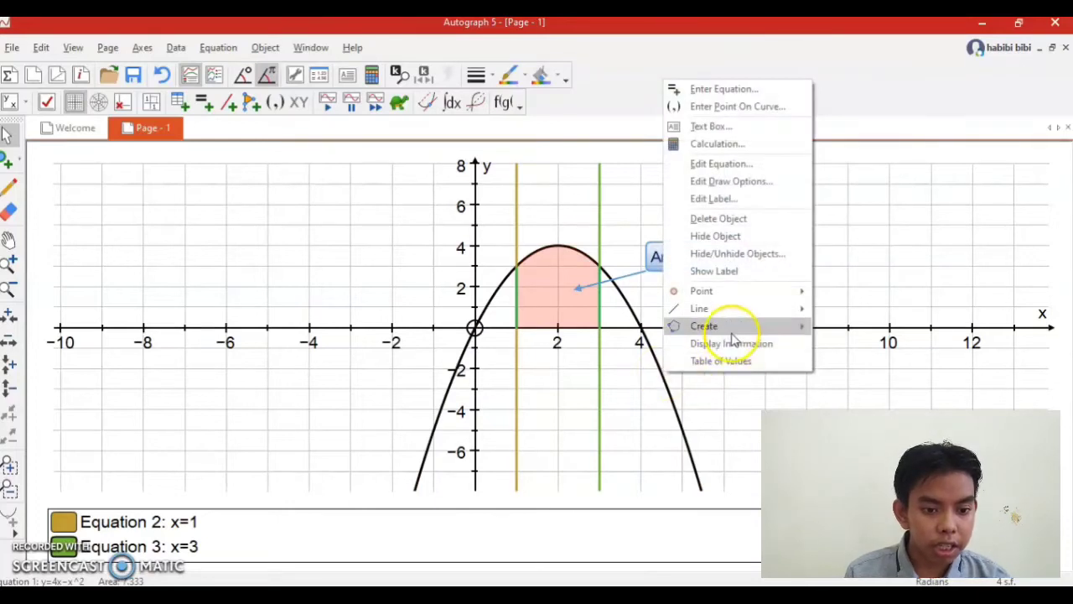
mouse_move(731, 334)
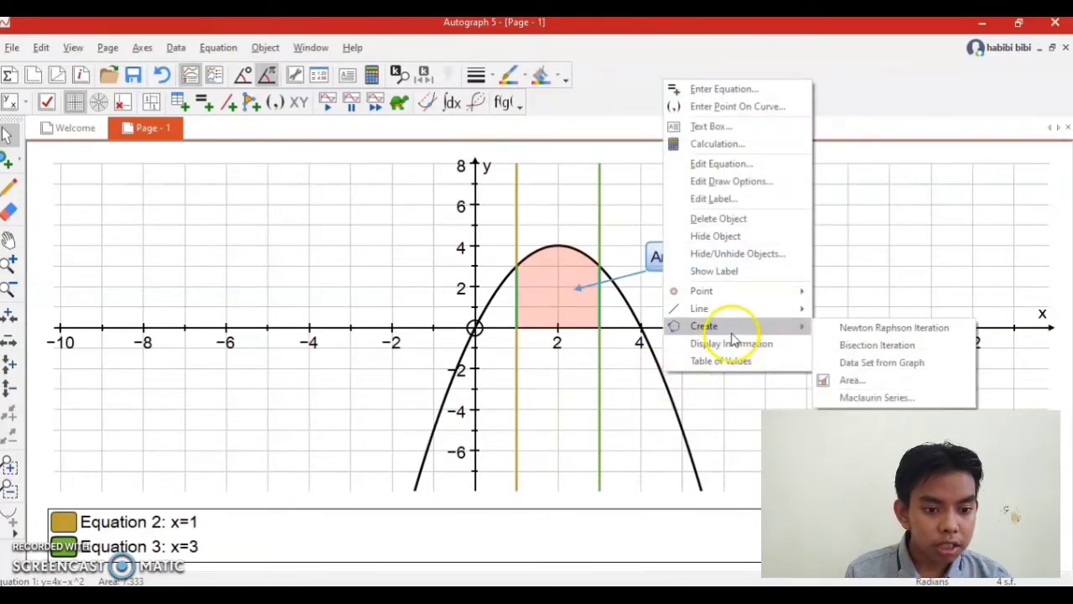
left_click(729, 423)
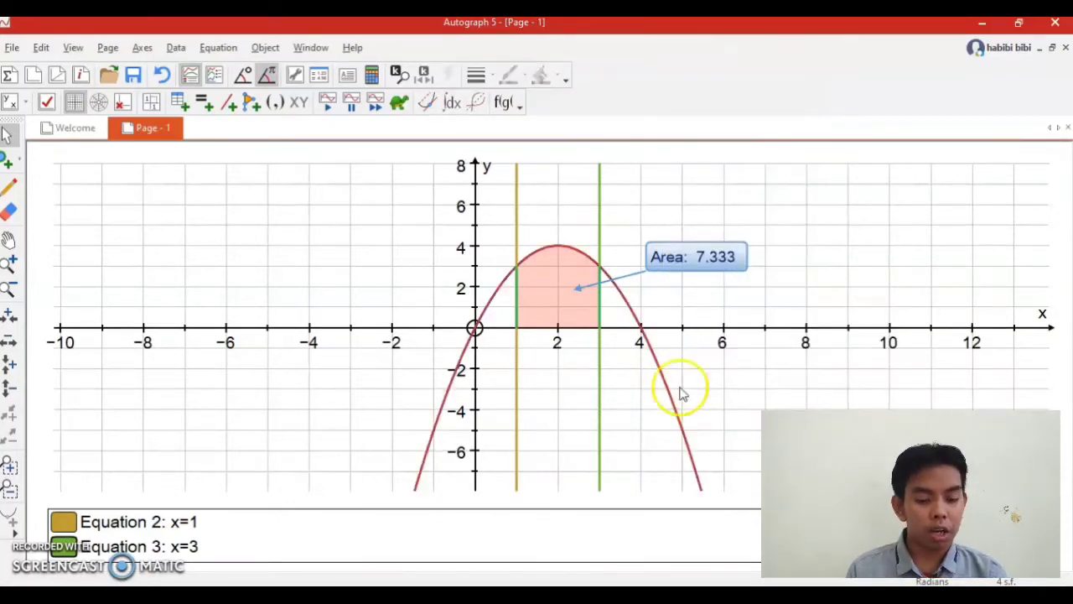
left_click(571, 289)
right_click(567, 289)
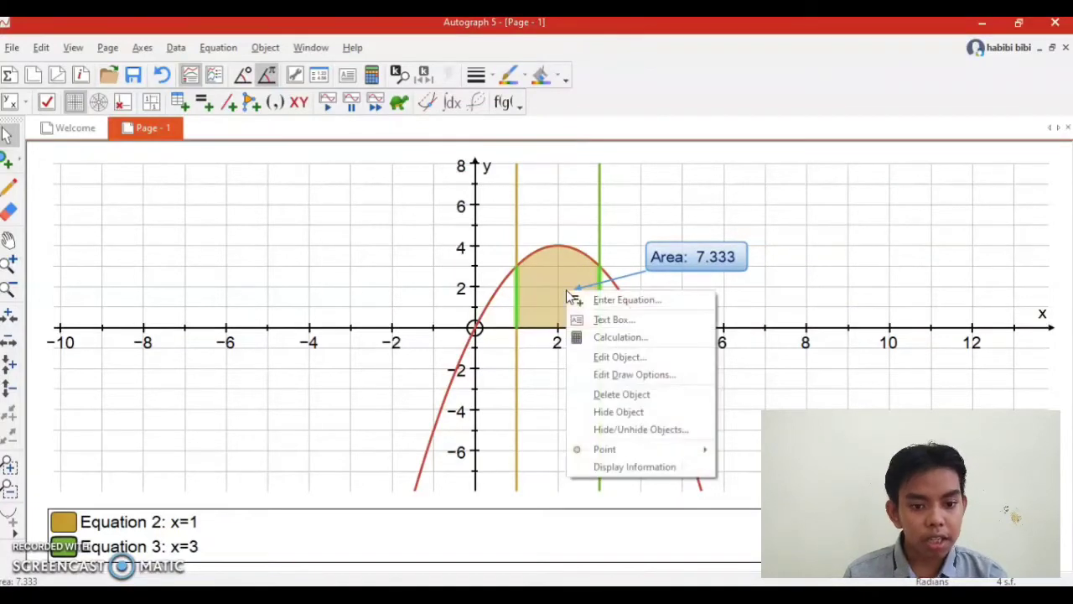
left_click(855, 259)
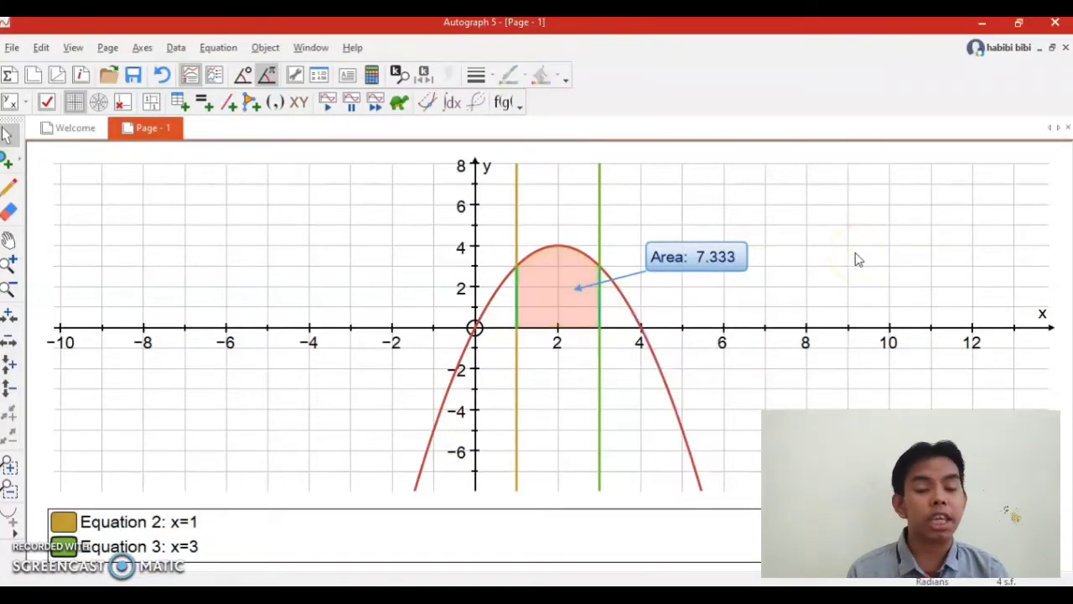
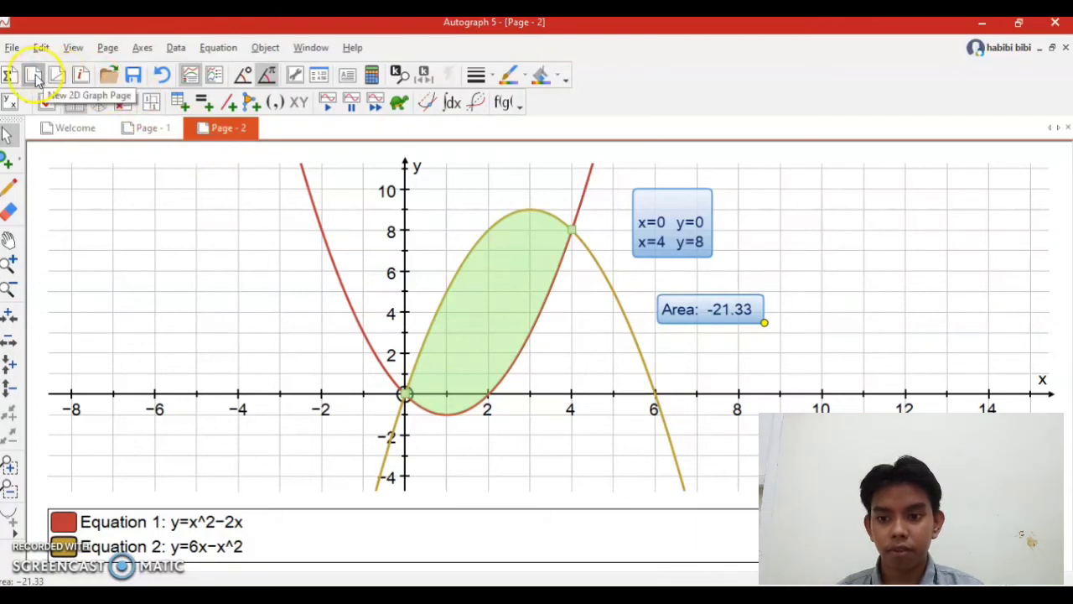
Create a new 2D graph page and plot the equation y=x^2+1.
left_click(34, 76)
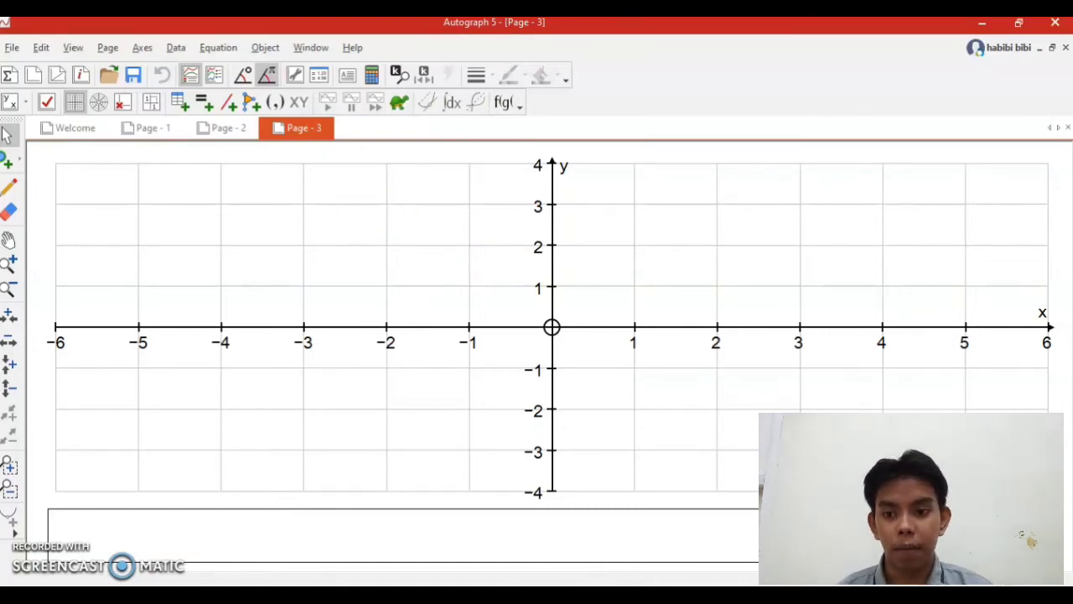
left_click(218, 47)
left_click(238, 67)
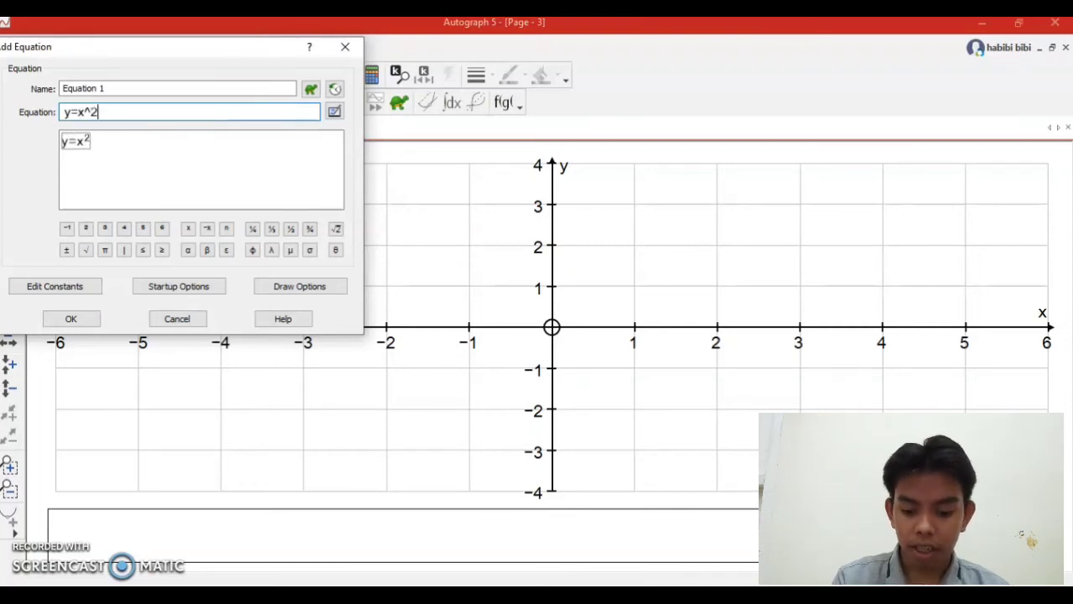
key("Escape")
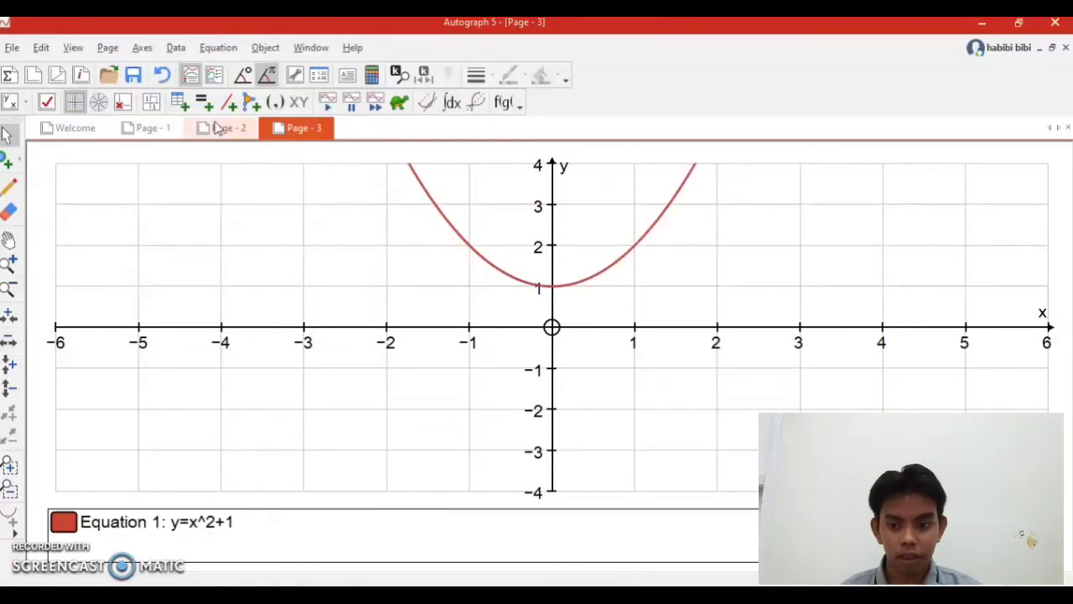
left_click(8, 240)
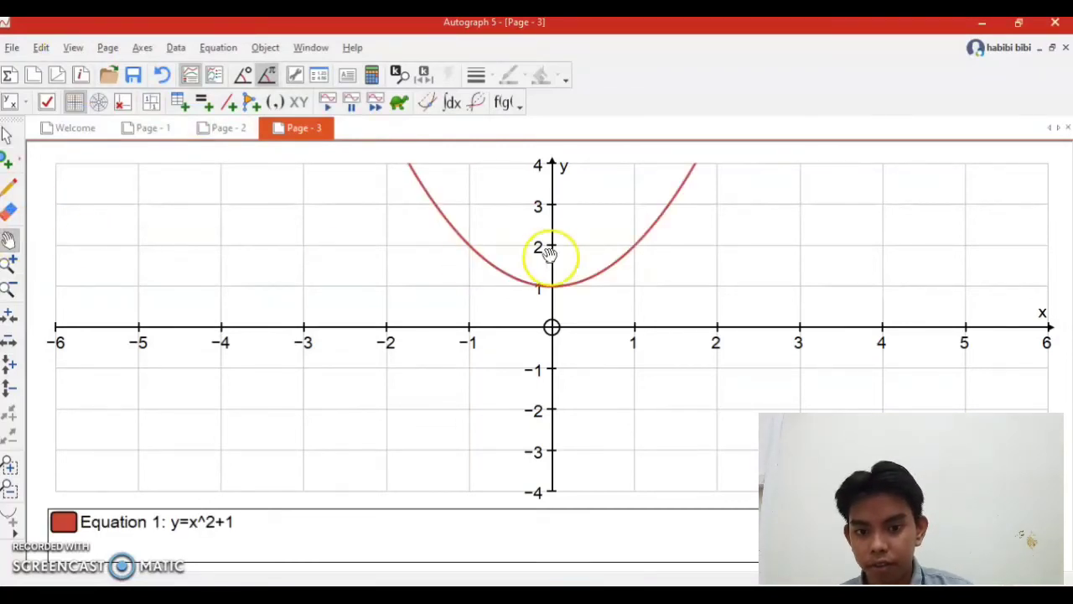
left_click_drag(639, 263, 622, 307)
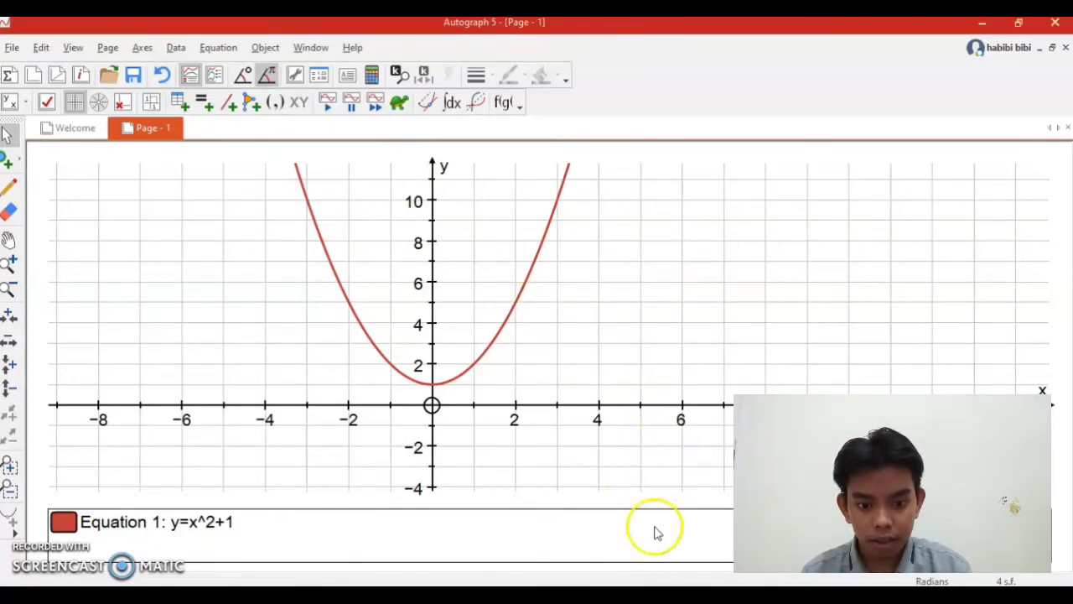
Consult the problem slide in PowerPoint, return to Autograph, and add a Rectangles (left) area under y=x^2+1 from 2 to 6.
key("alt+Tab")
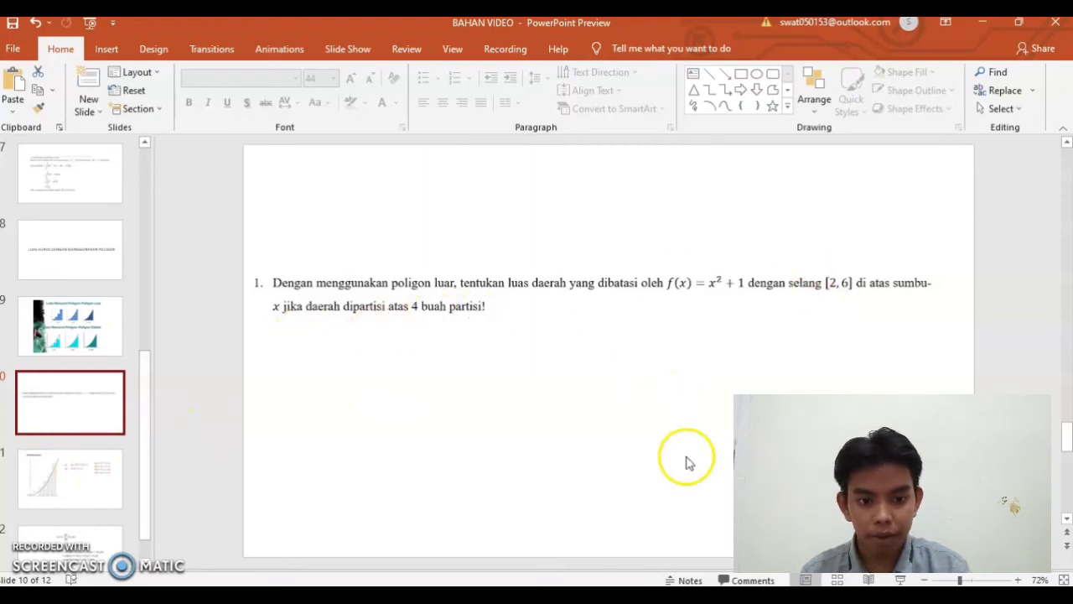
left_click(673, 596)
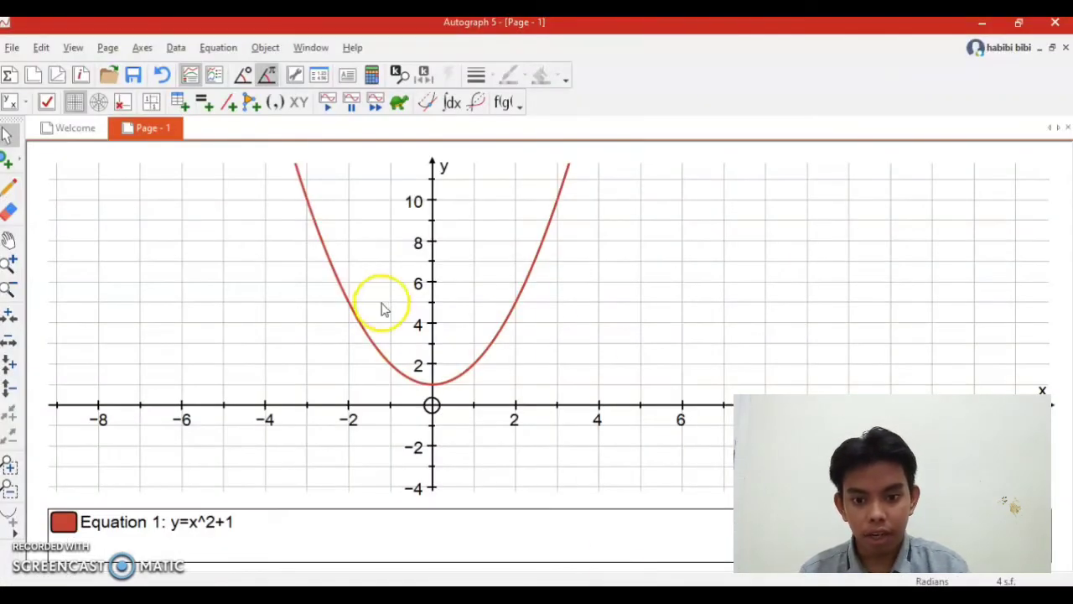
left_click(494, 344)
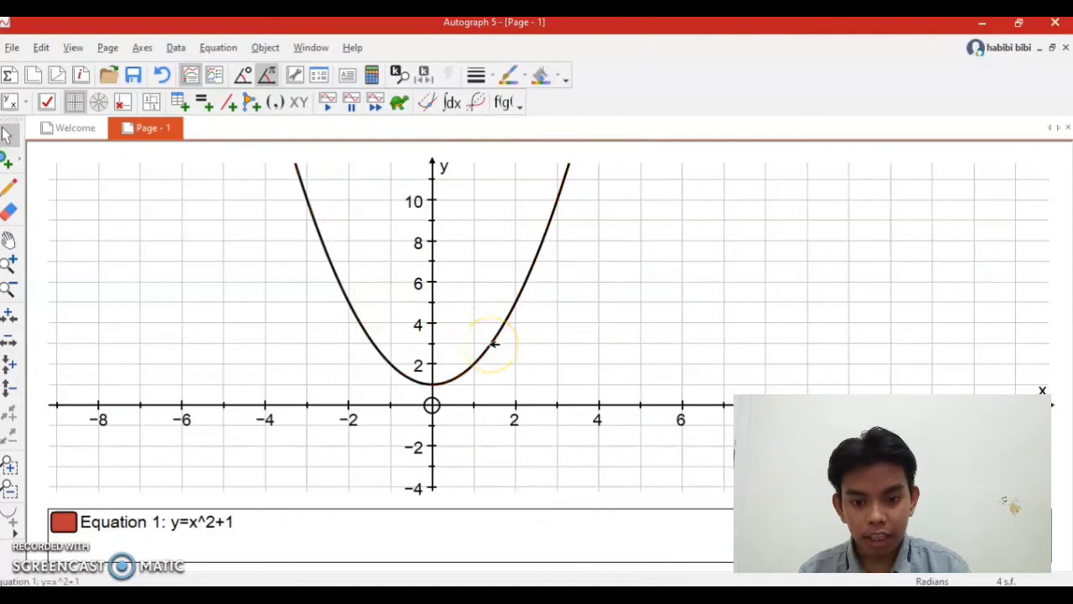
right_click(494, 343)
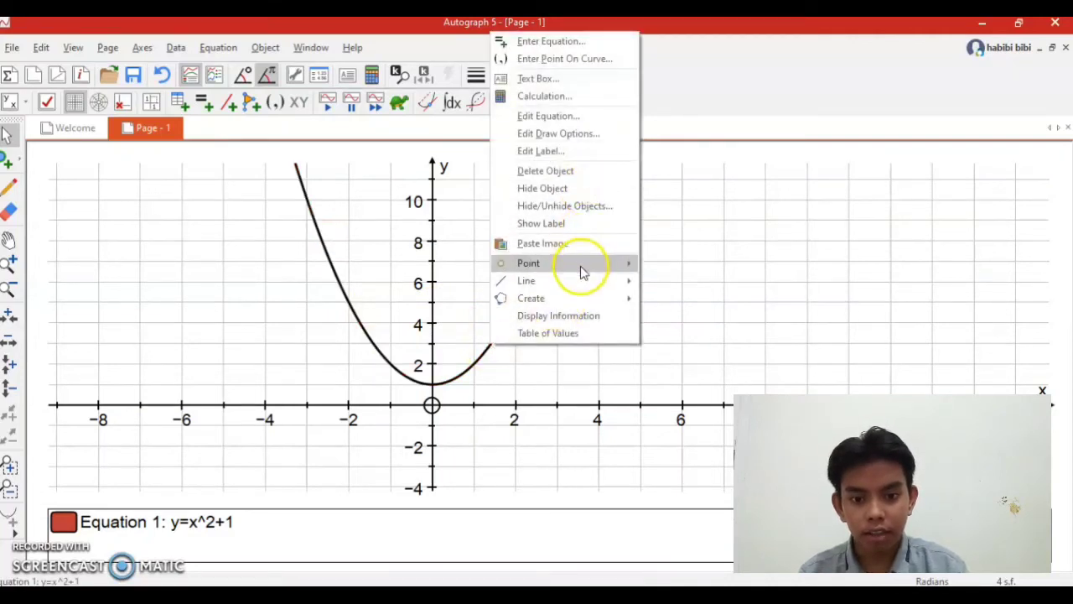
mouse_move(582, 295)
left_click(703, 357)
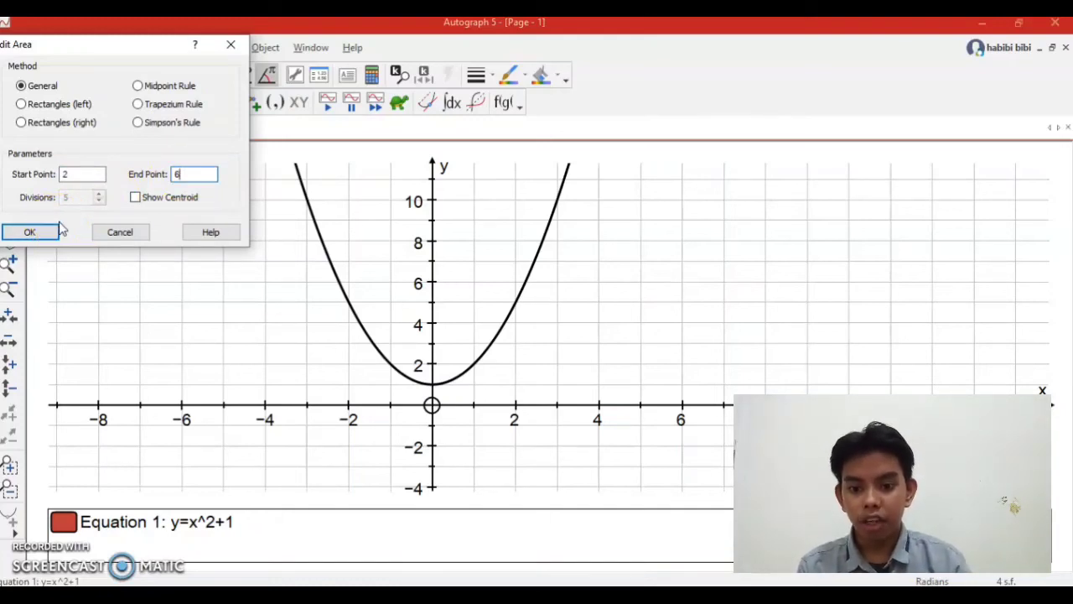
left_click(32, 104)
left_click(25, 232)
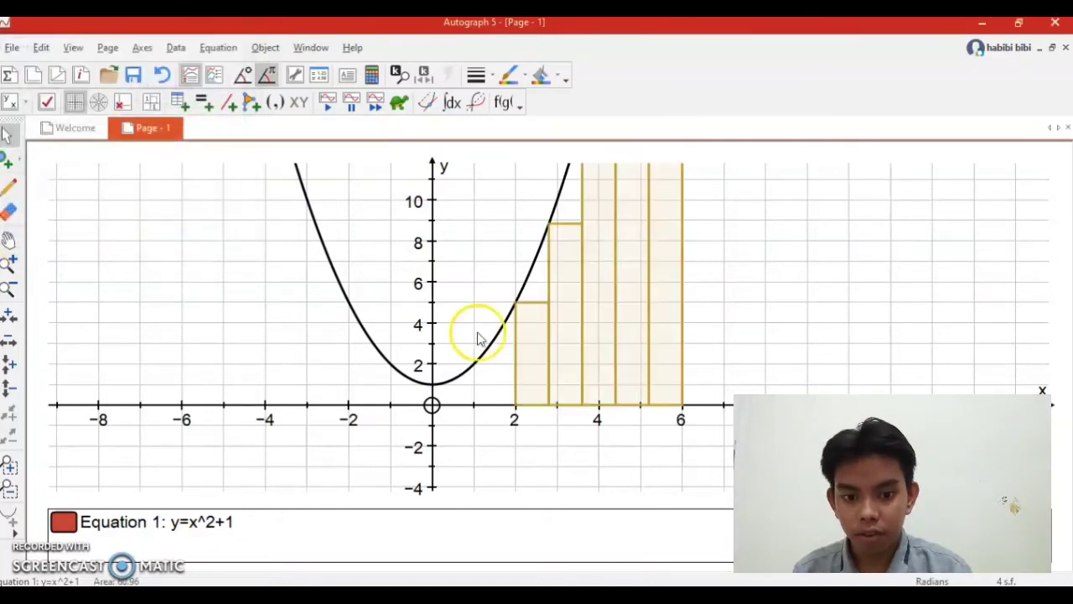
left_click(785, 328)
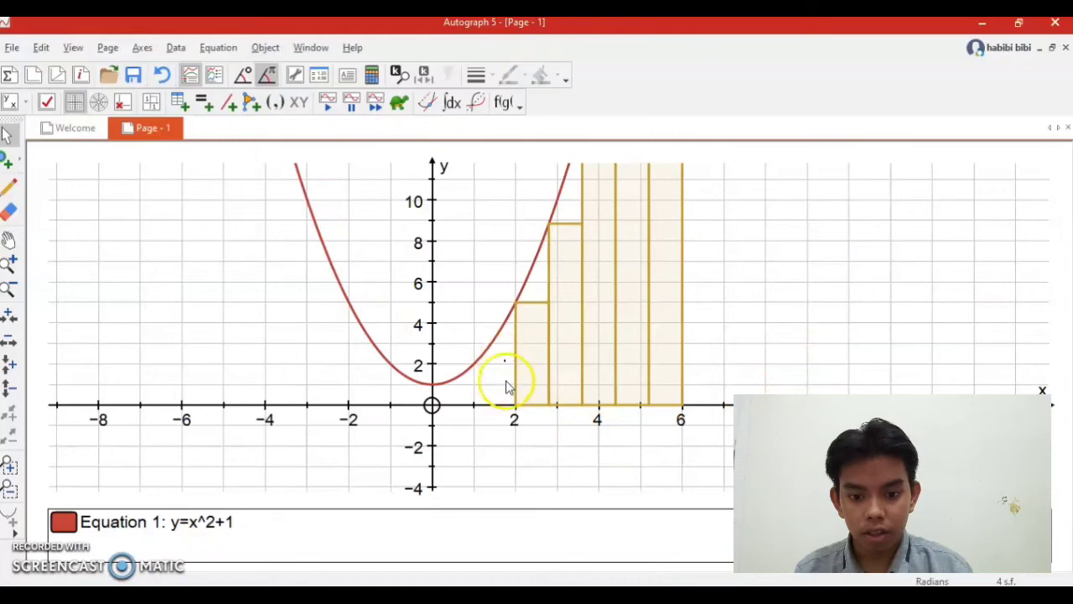
Set the number of divisions of the rectangle area under the parabola to 4.
left_click(8, 241)
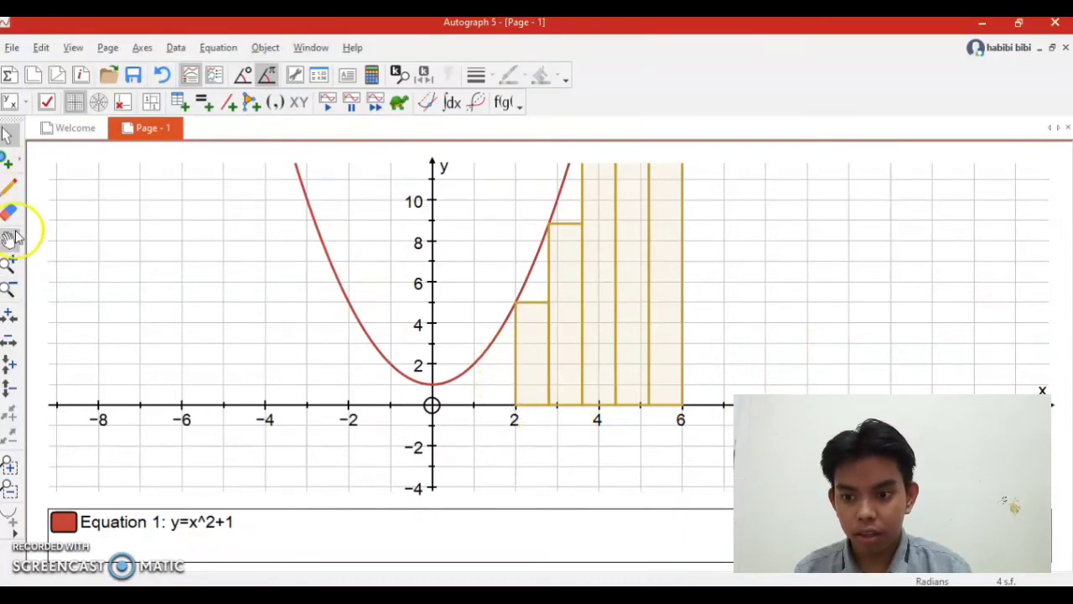
left_click_drag(750, 343, 654, 386)
left_click(7, 289)
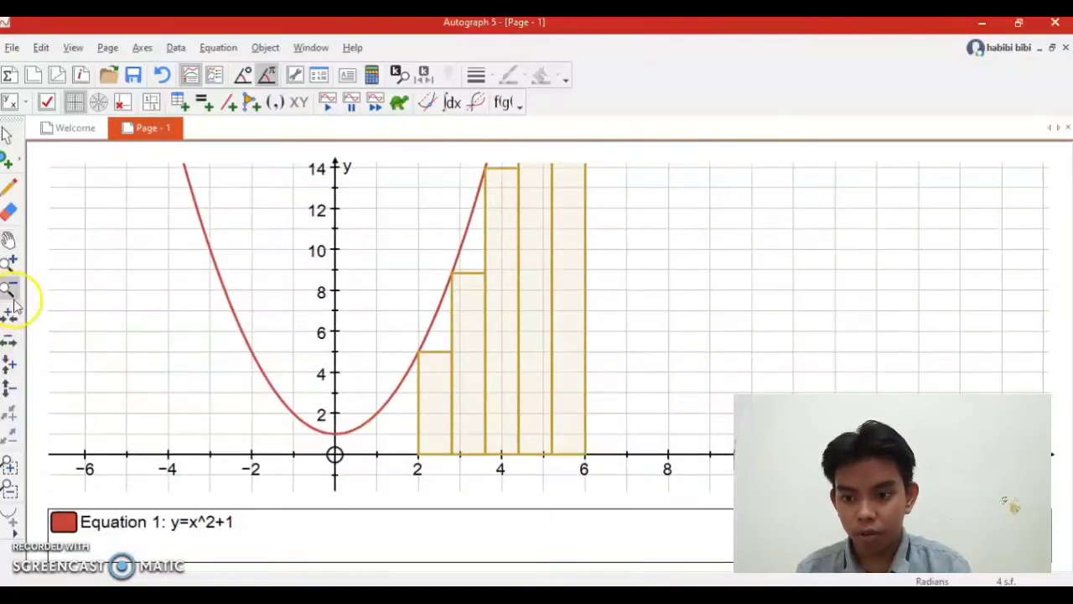
left_click(659, 345)
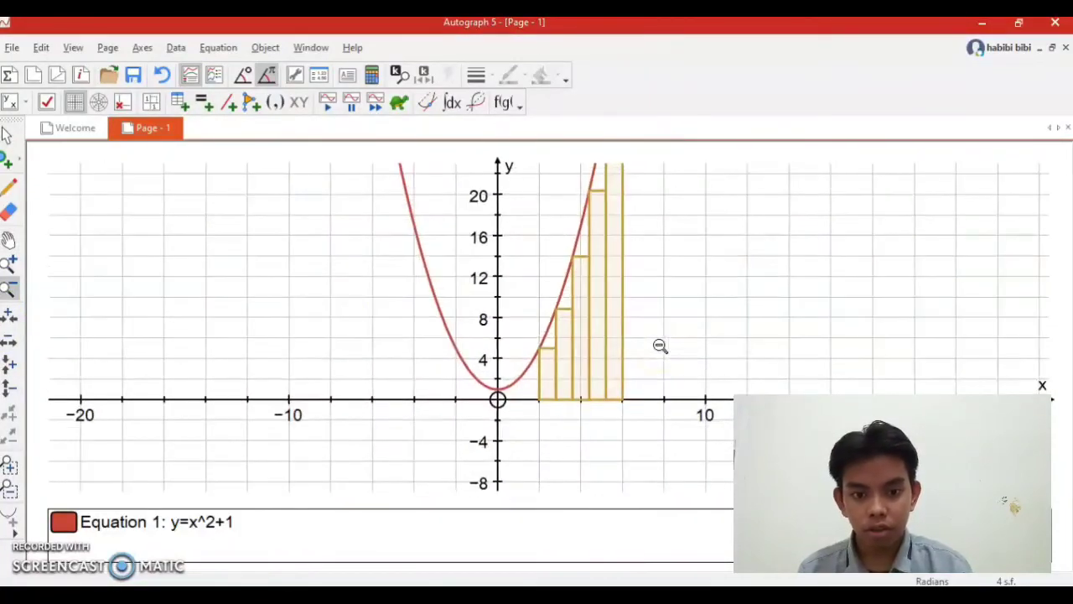
left_click(7, 134)
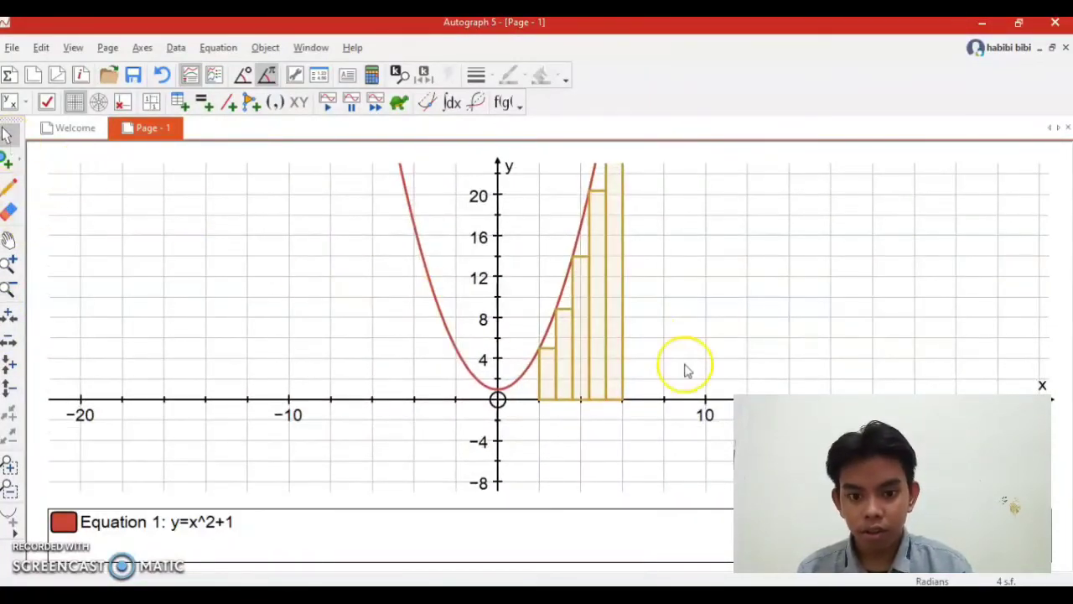
left_click_drag(682, 358, 646, 416)
left_click(8, 239)
left_click_drag(697, 297, 635, 395)
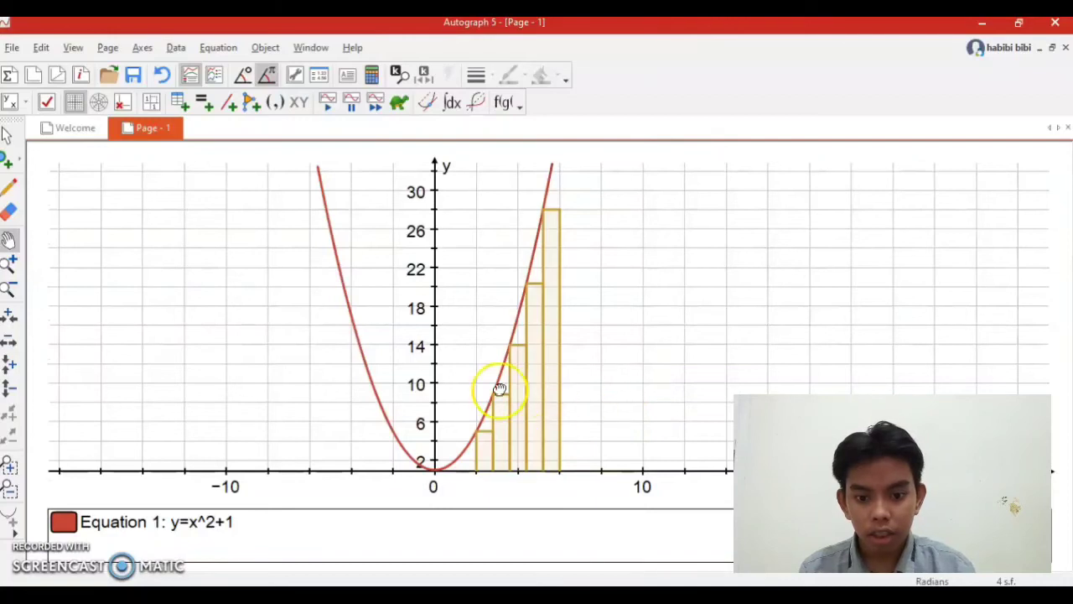
left_click(8, 138)
left_click(542, 433)
right_click(537, 434)
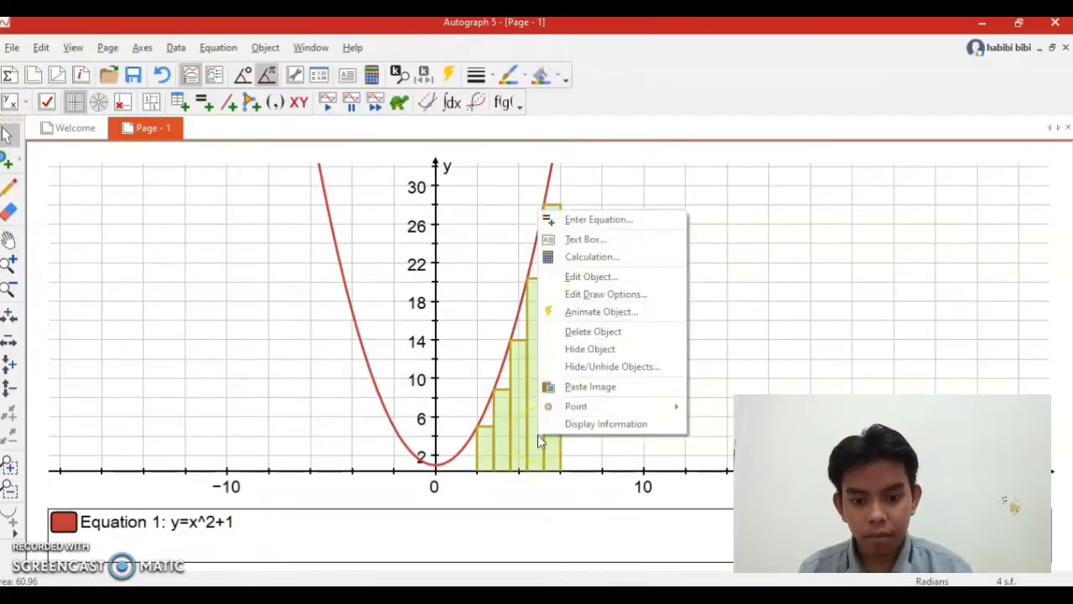
left_click(596, 277)
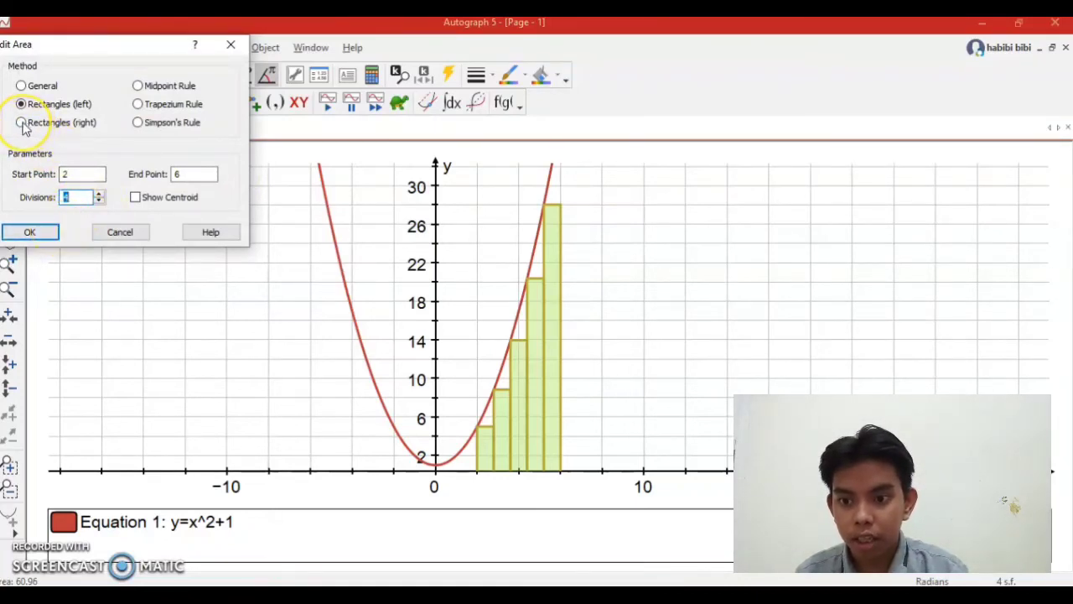
left_click(34, 232)
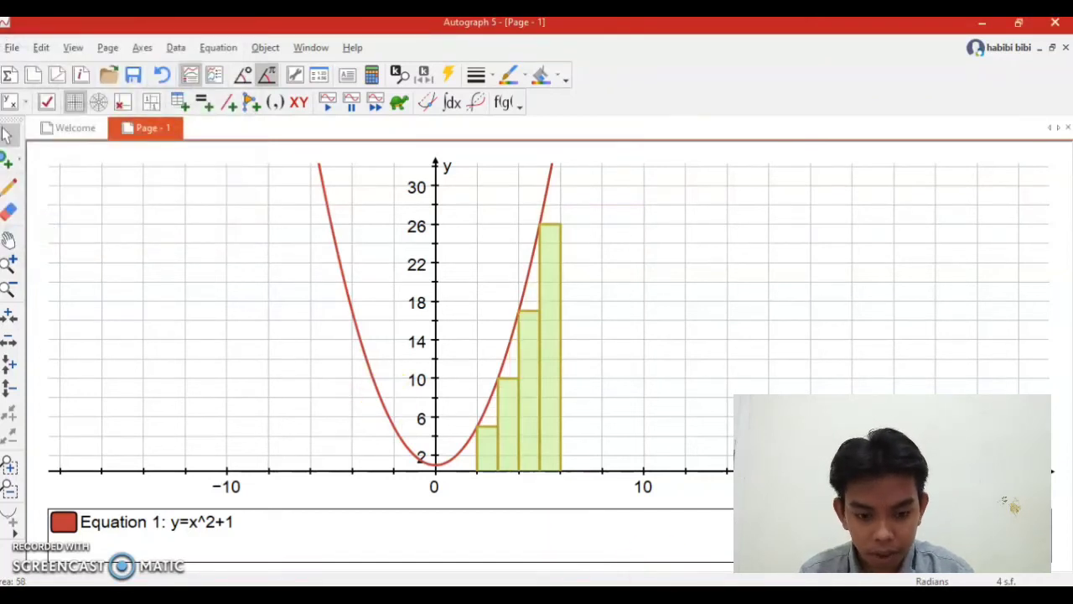
Recheck the problem slide in PowerPoint, return to Autograph, and change the area's method to Rectangles (right).
left_click(711, 597)
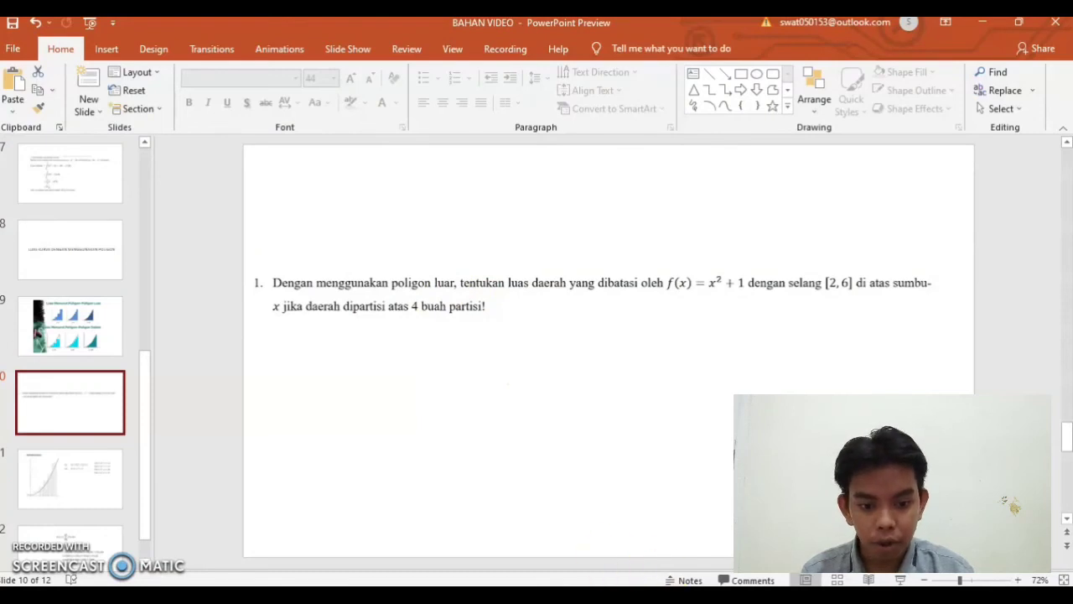
left_click(675, 597)
left_click(542, 364)
right_click(542, 364)
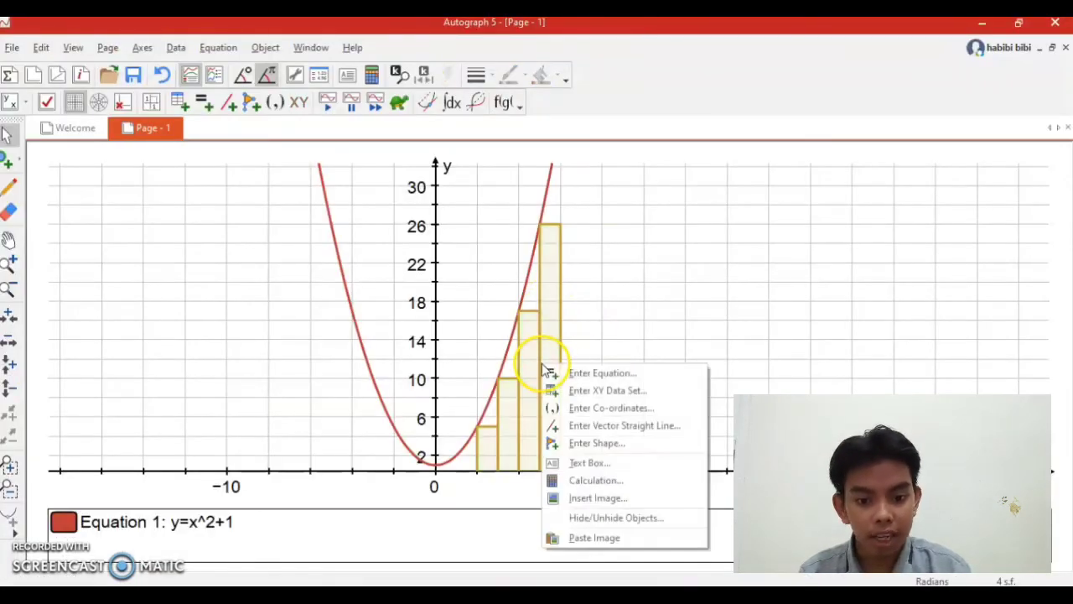
left_click(679, 319)
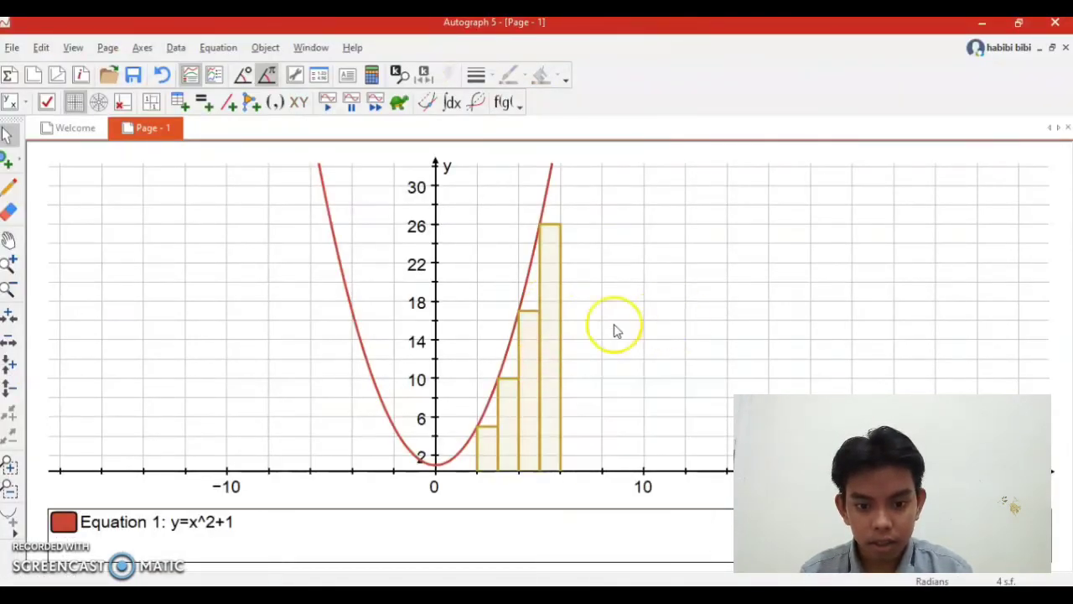
left_click(556, 367)
right_click(556, 367)
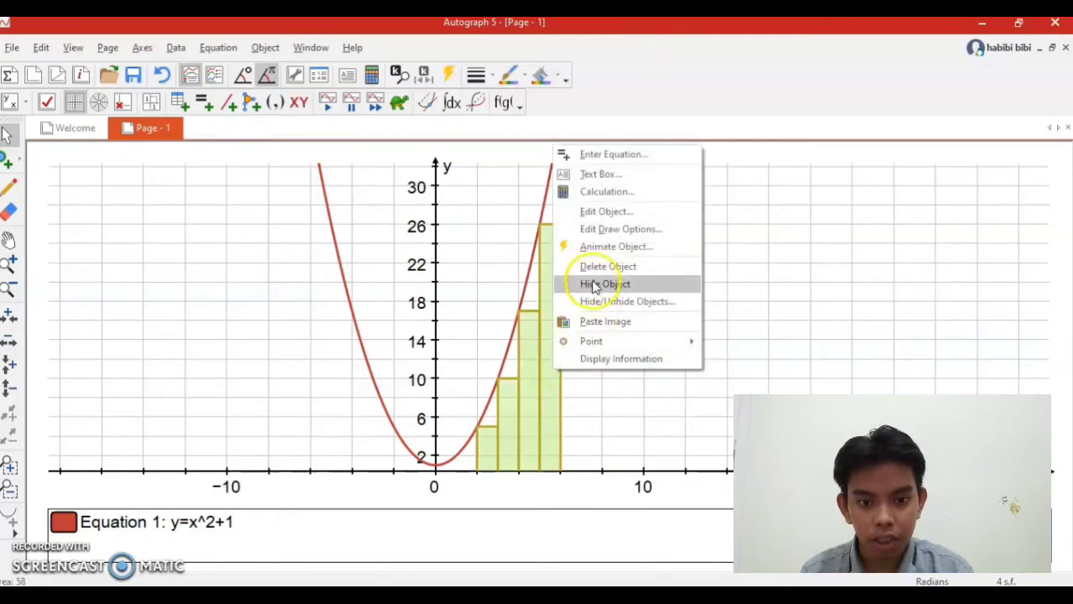
left_click(600, 211)
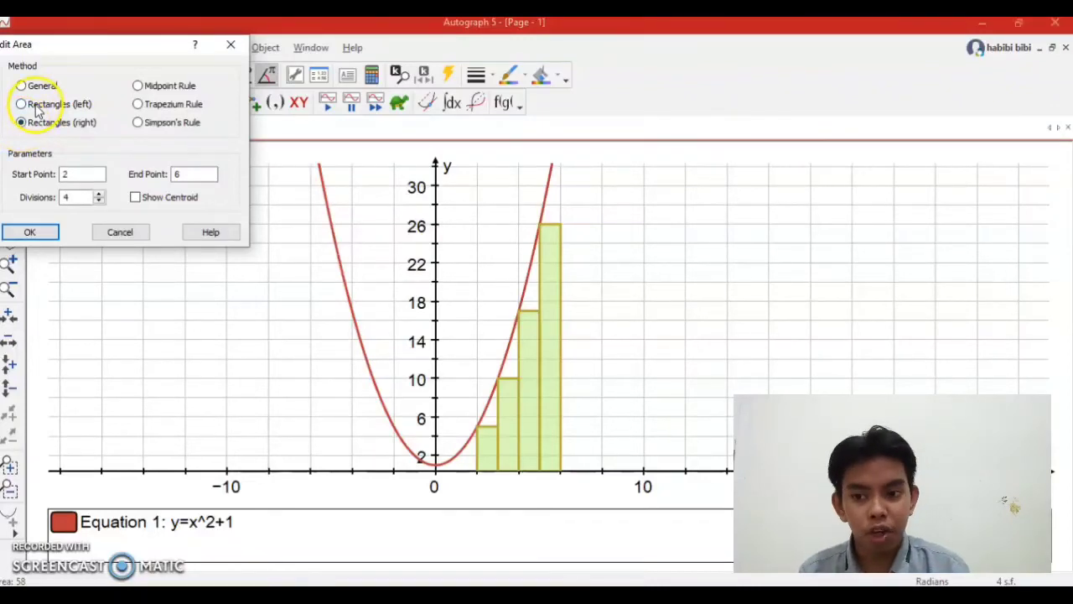
left_click(39, 239)
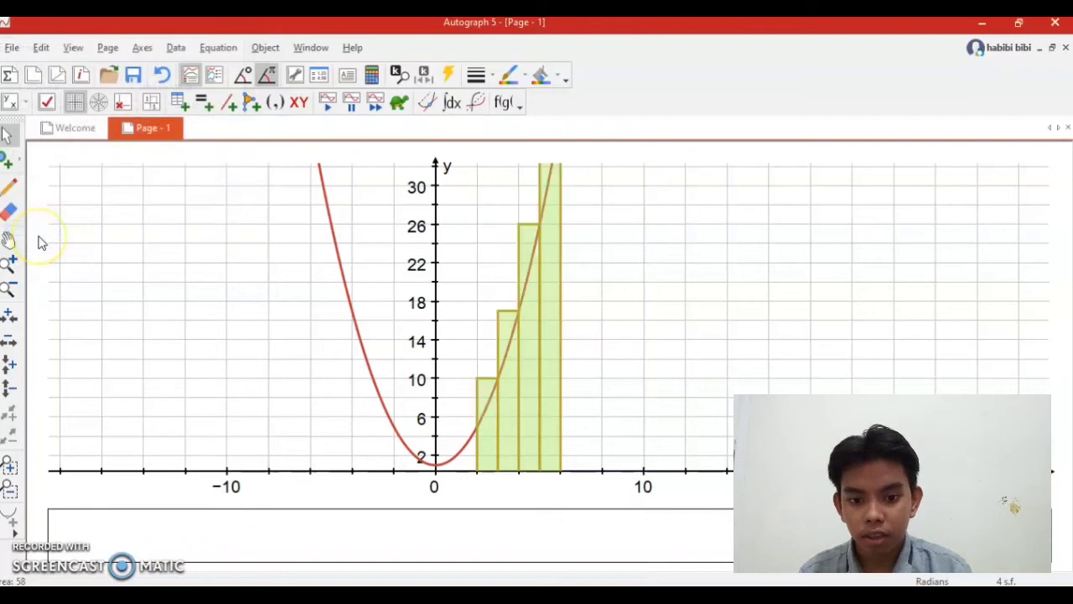
left_click(703, 391)
Add a text box with the detailed object text of the rectangle area and place it in the empty space beside the parabola.
left_click(9, 240)
left_click_drag(595, 256, 581, 285)
left_click(12, 291)
left_click(588, 355)
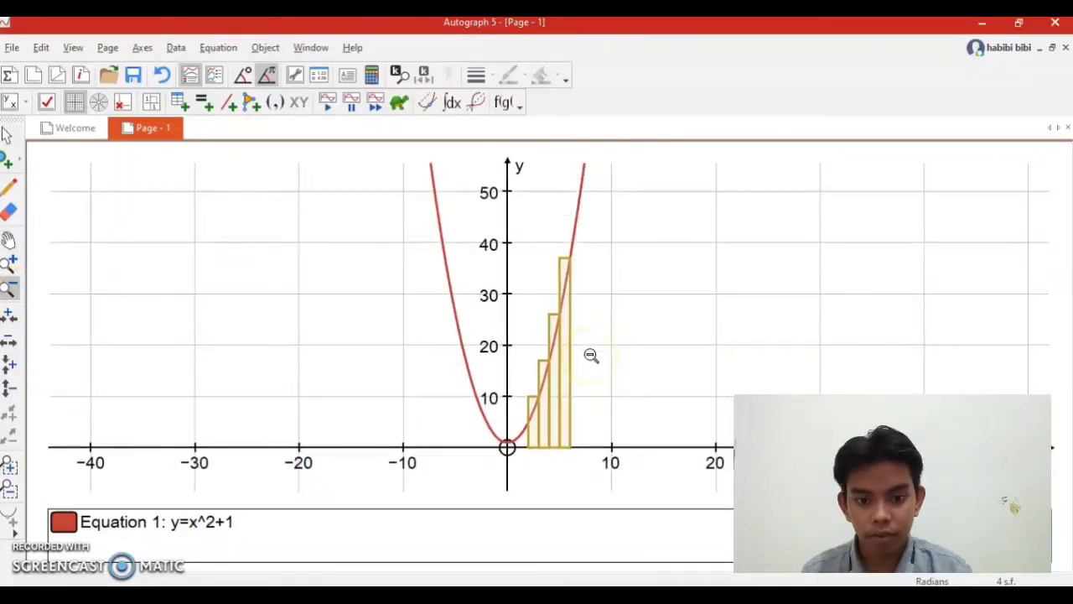
left_click(8, 240)
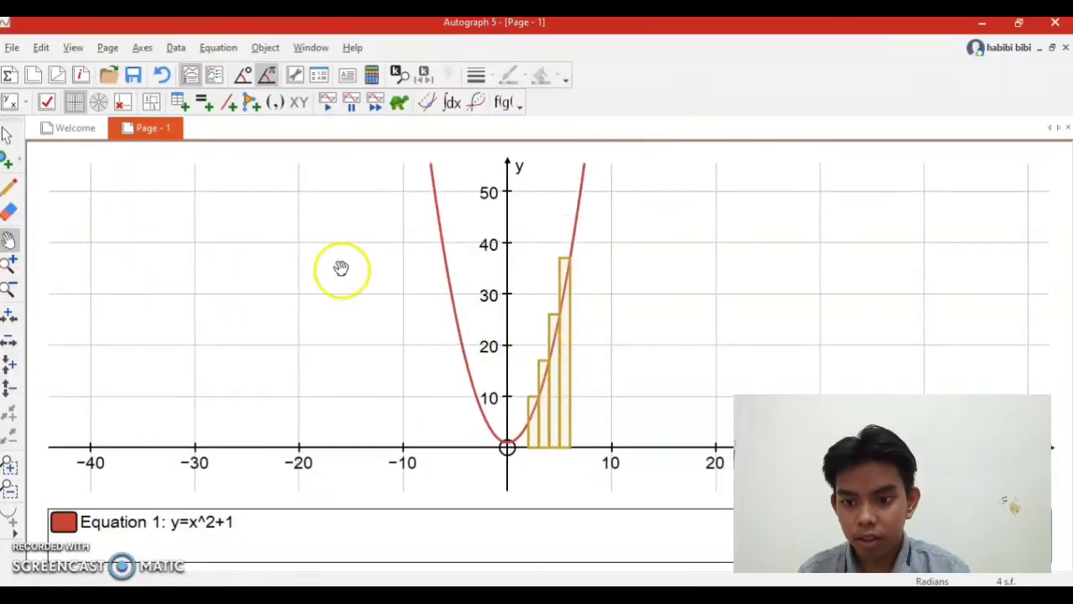
left_click_drag(611, 328, 597, 329)
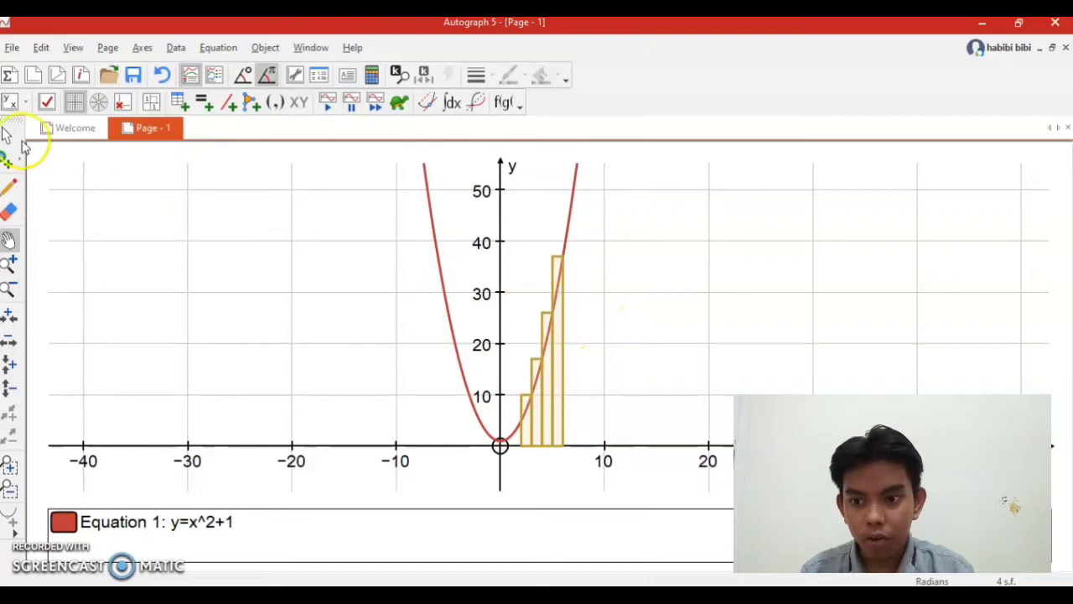
left_click(6, 135)
left_click(555, 413)
right_click(553, 416)
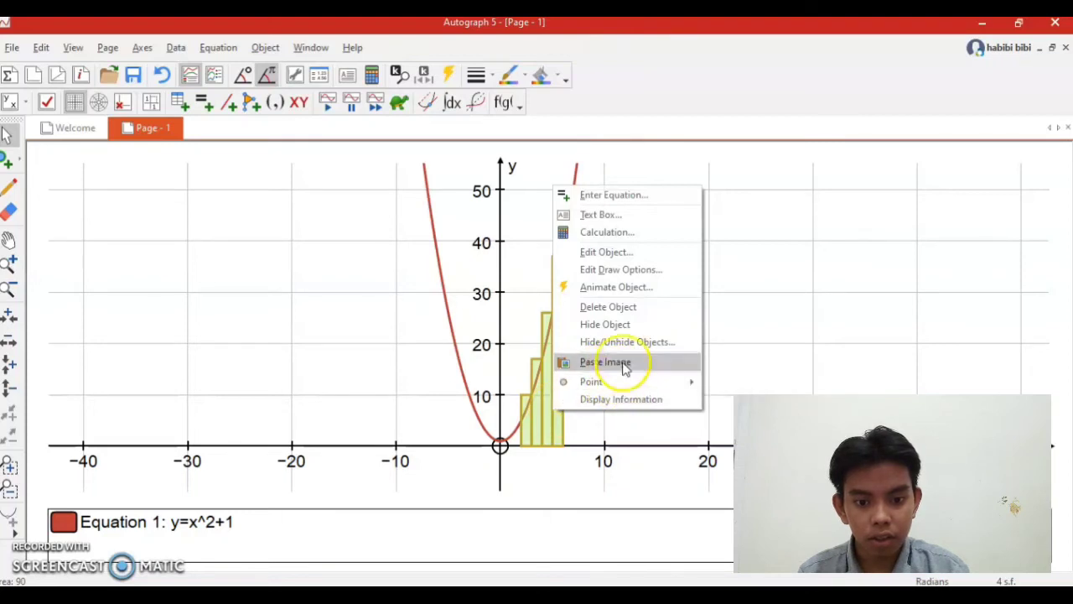
left_click(629, 217)
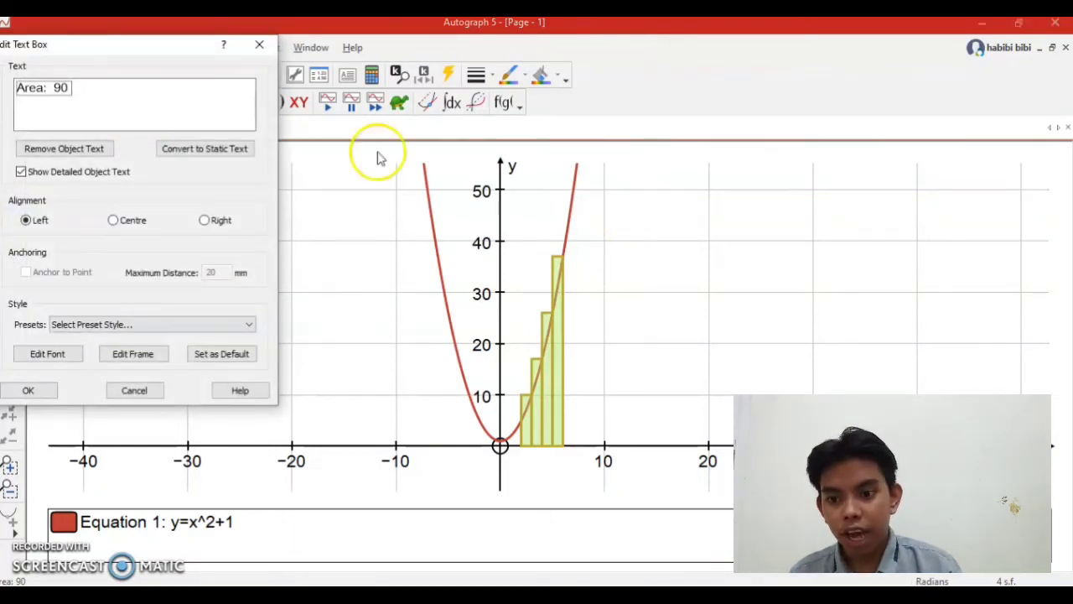
left_click(57, 119)
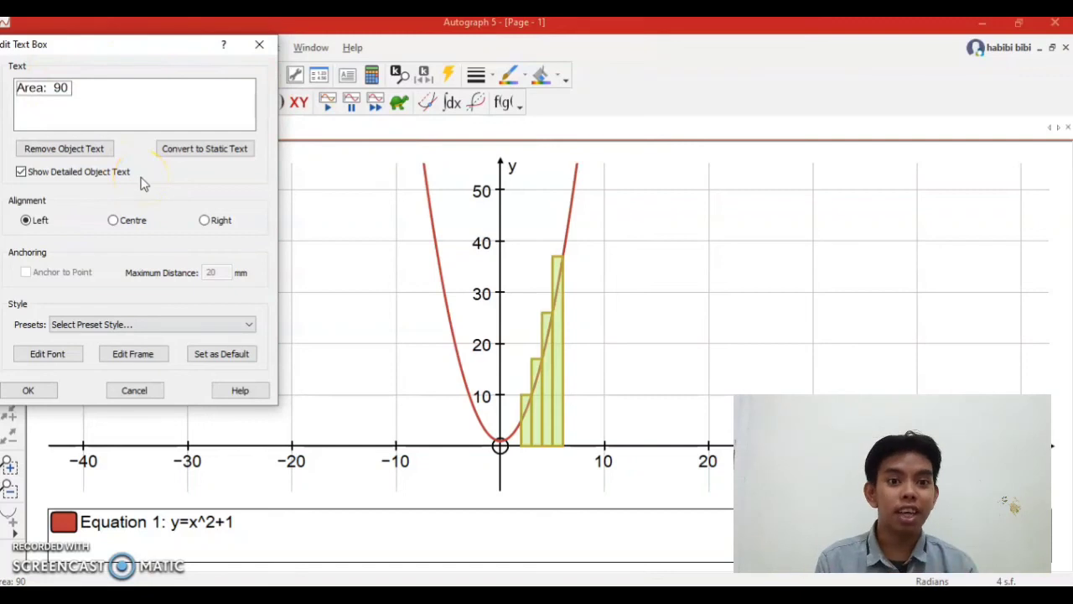
left_click(35, 392)
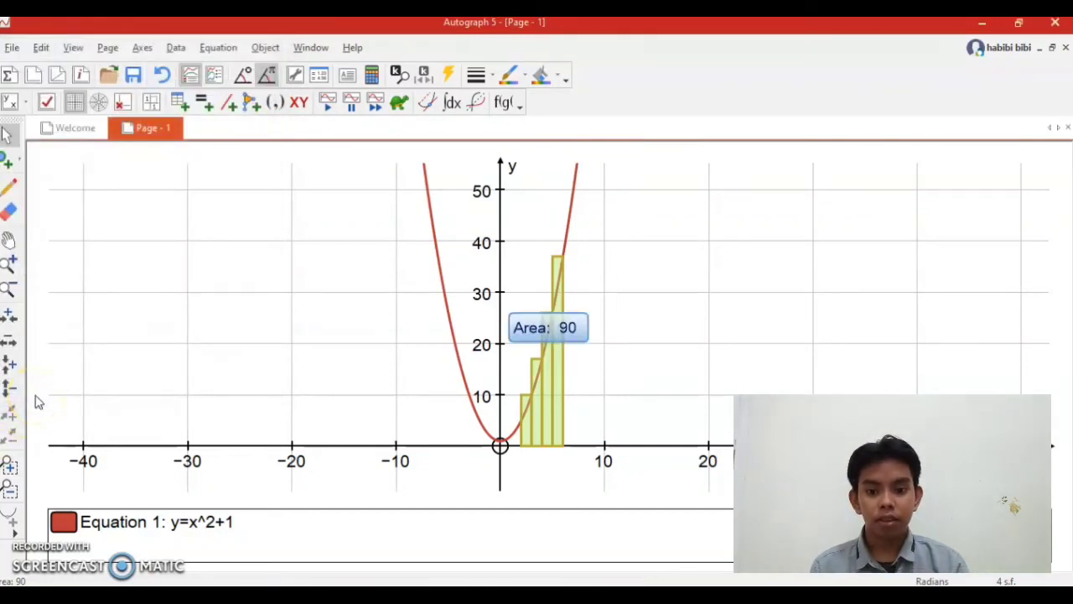
left_click_drag(522, 330, 637, 312)
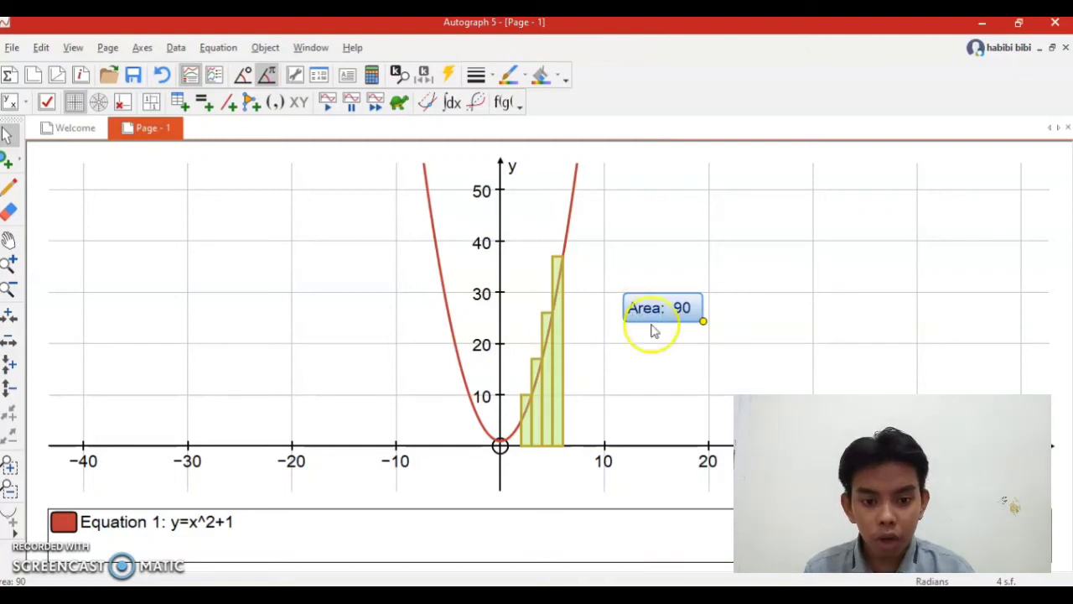
left_click(563, 401)
right_click(562, 402)
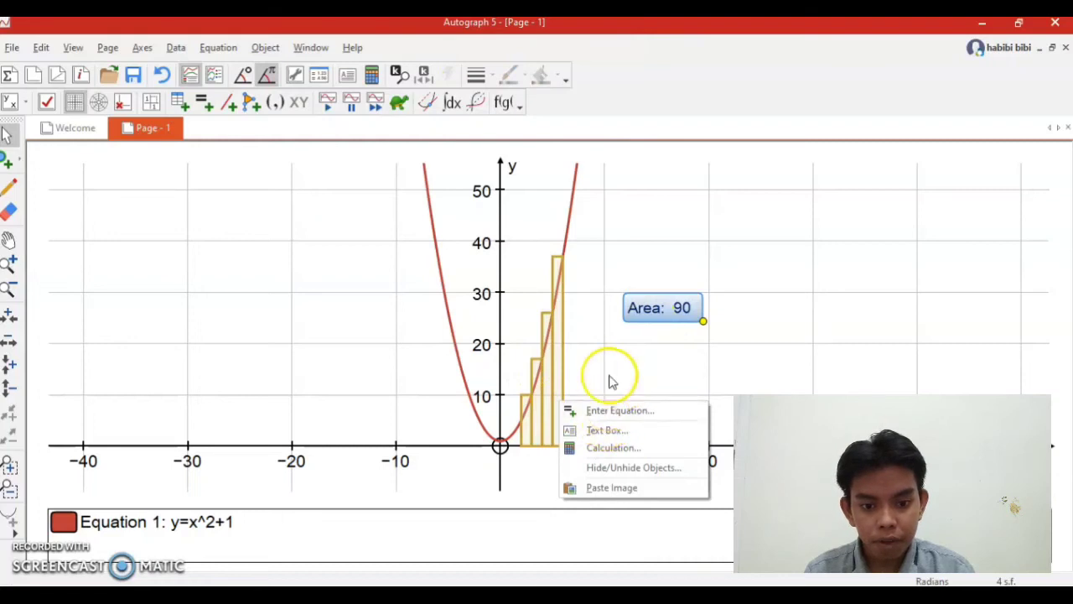
left_click(556, 403)
right_click(556, 402)
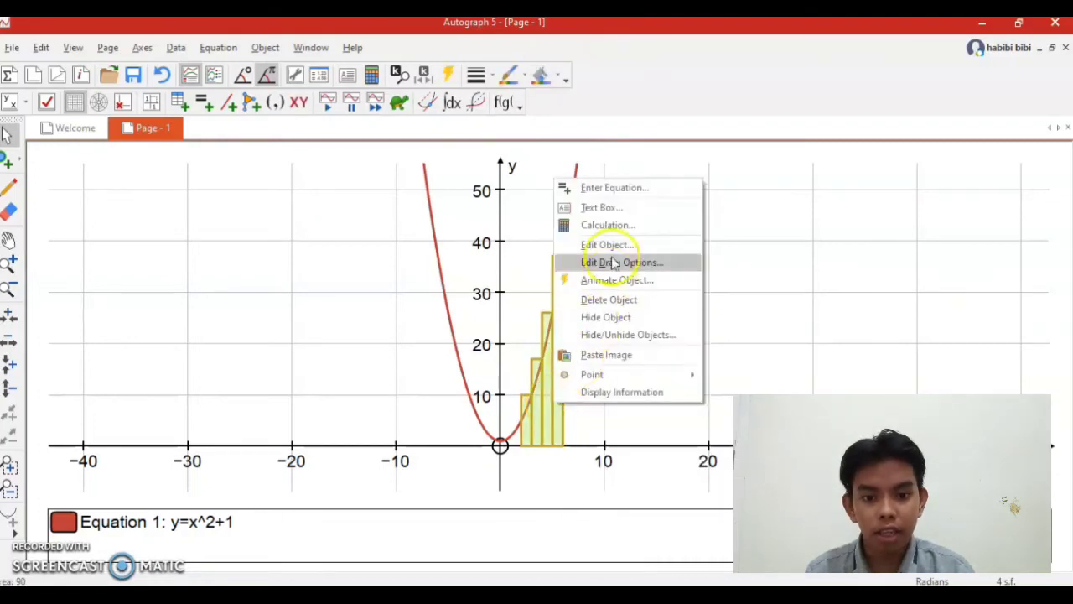
left_click(615, 204)
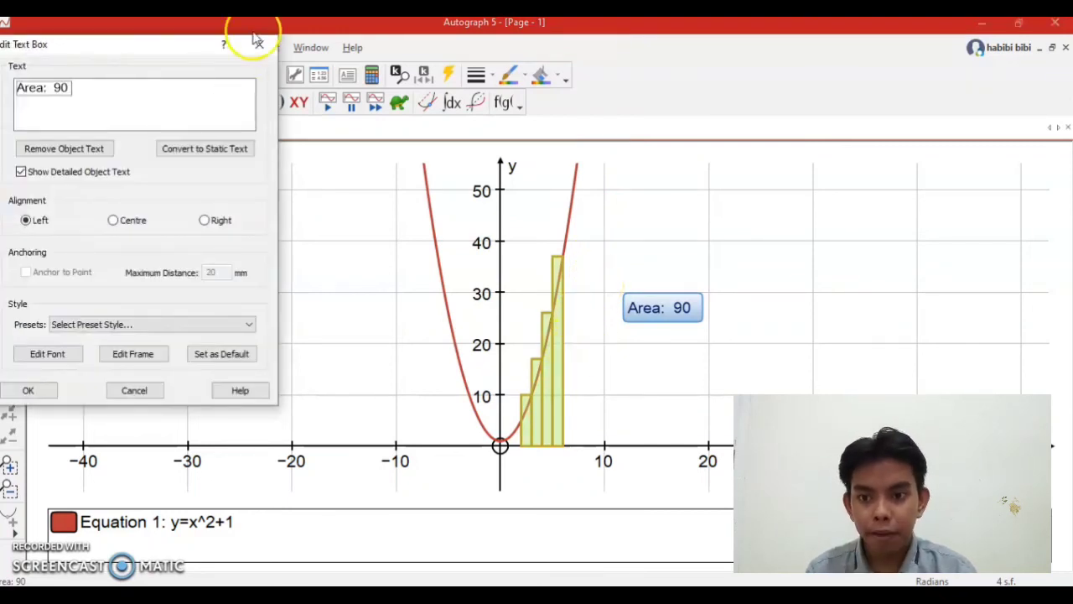
left_click(258, 42)
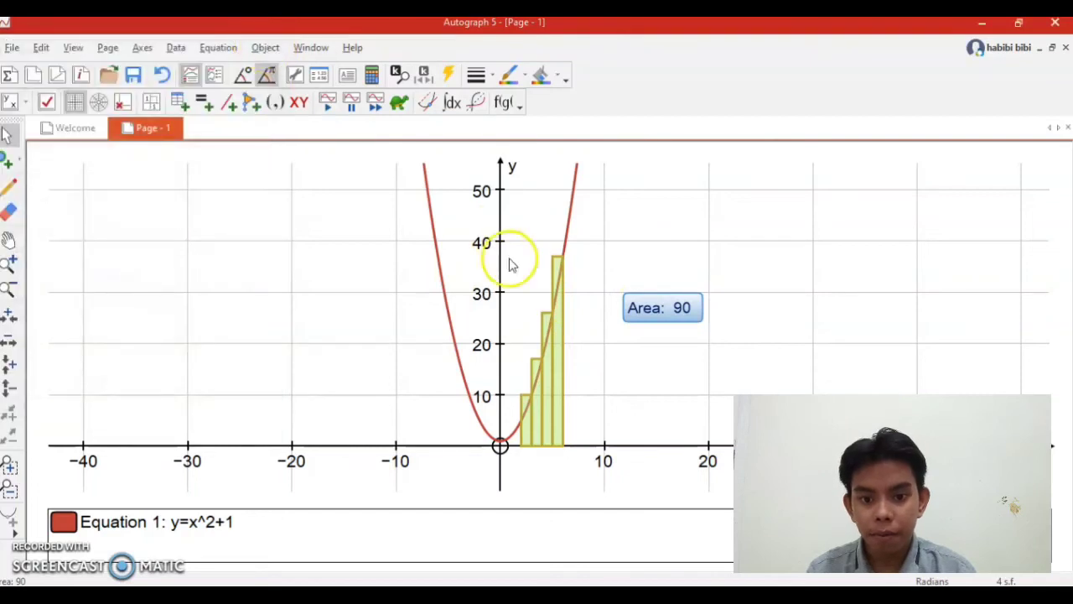
Set the number of divisions of the Rectangles (right) area under the parabola to 12.
right_click(554, 384)
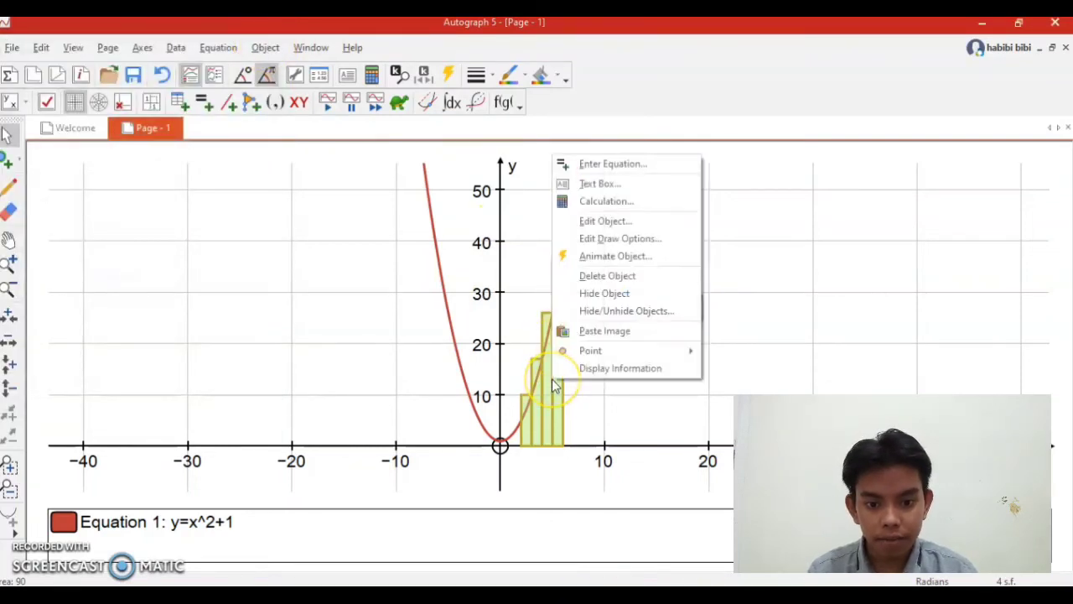
left_click(619, 221)
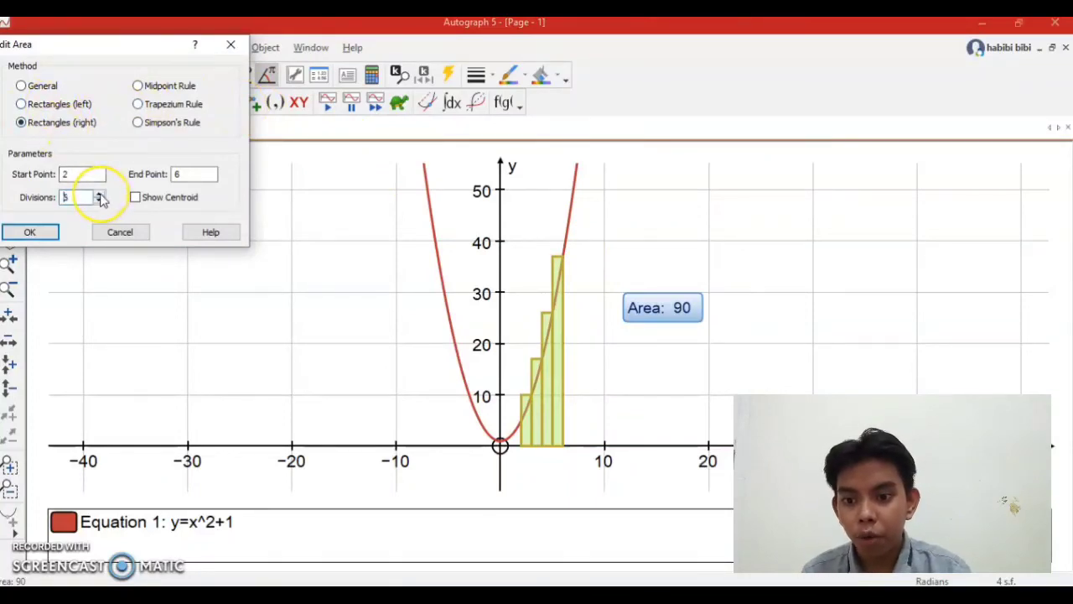
left_click(30, 232)
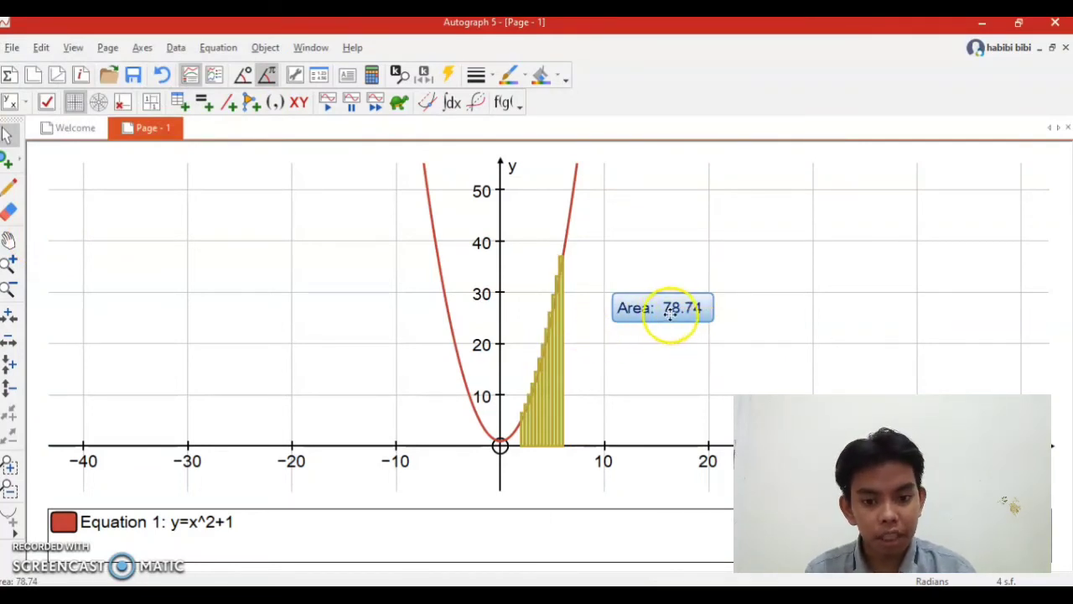
Change the area under the parabola to the Rectangles (left) method with 4 divisions.
right_click(560, 383)
left_click(611, 344)
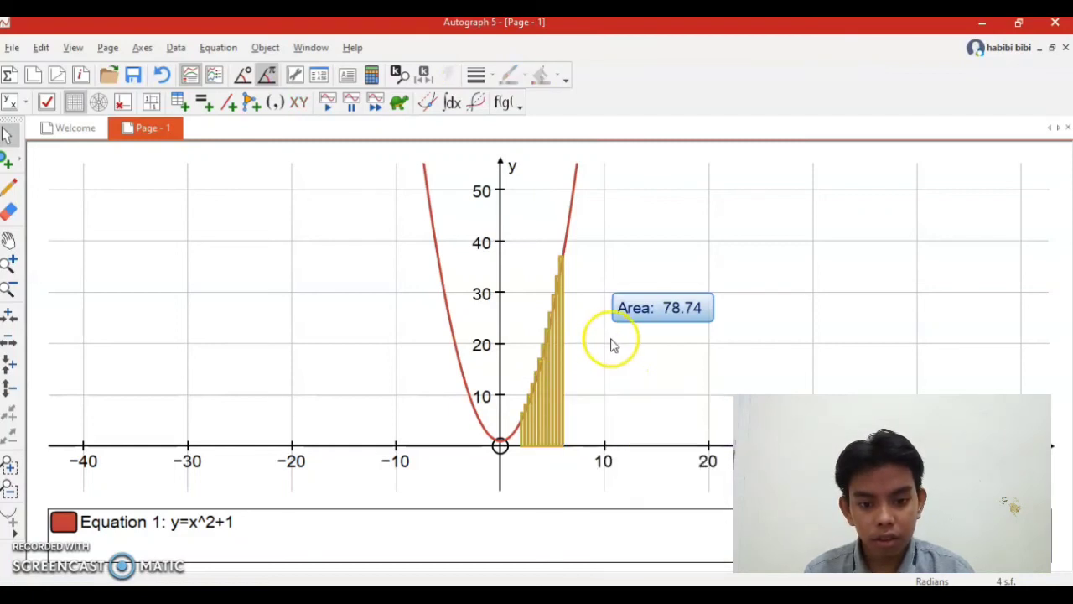
right_click(551, 383)
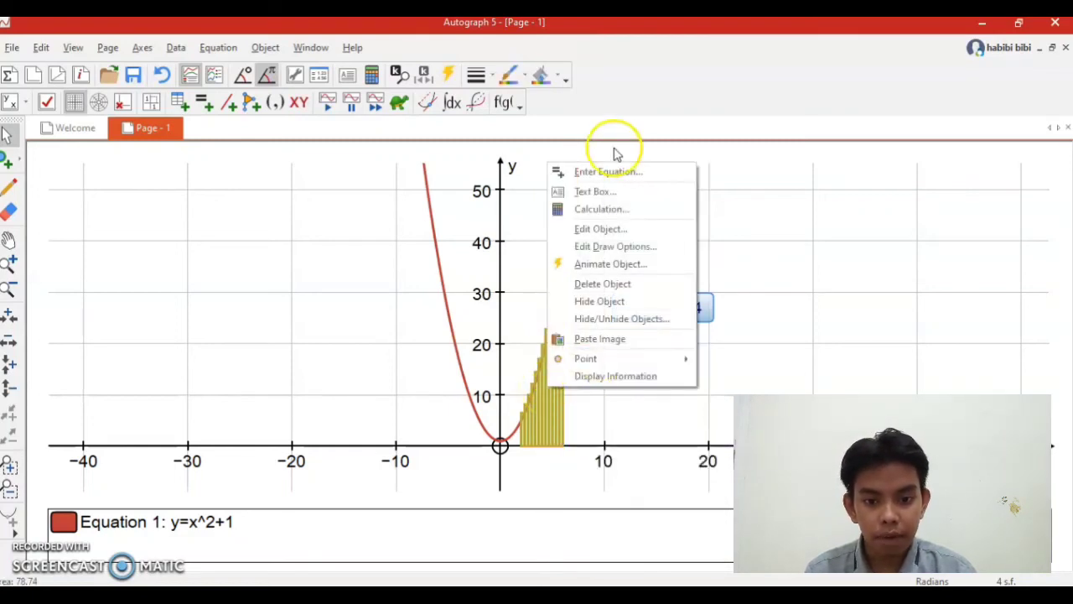
left_click(615, 228)
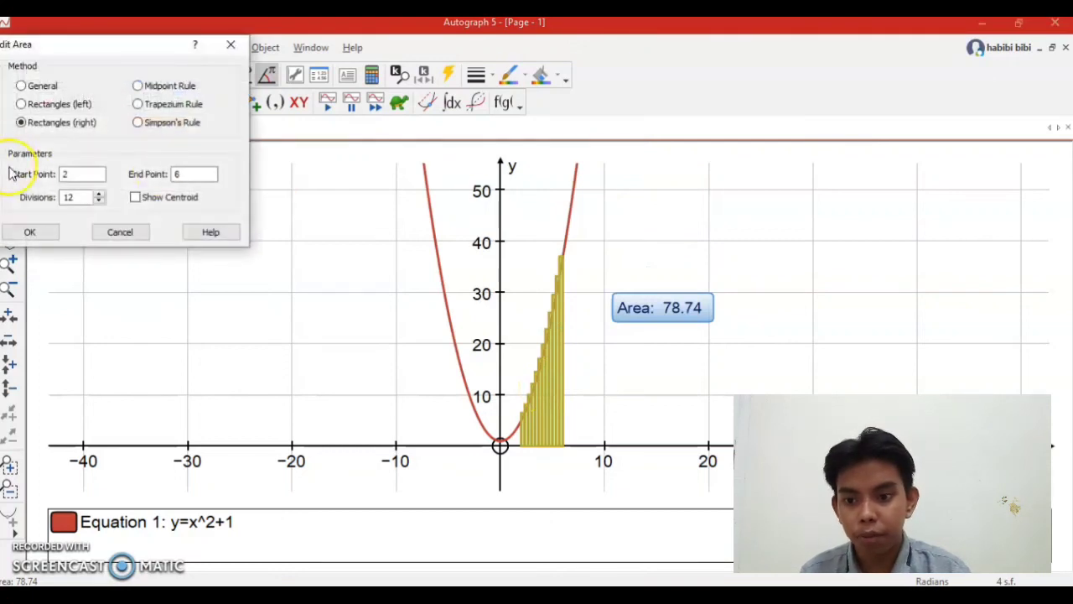
left_click(91, 198)
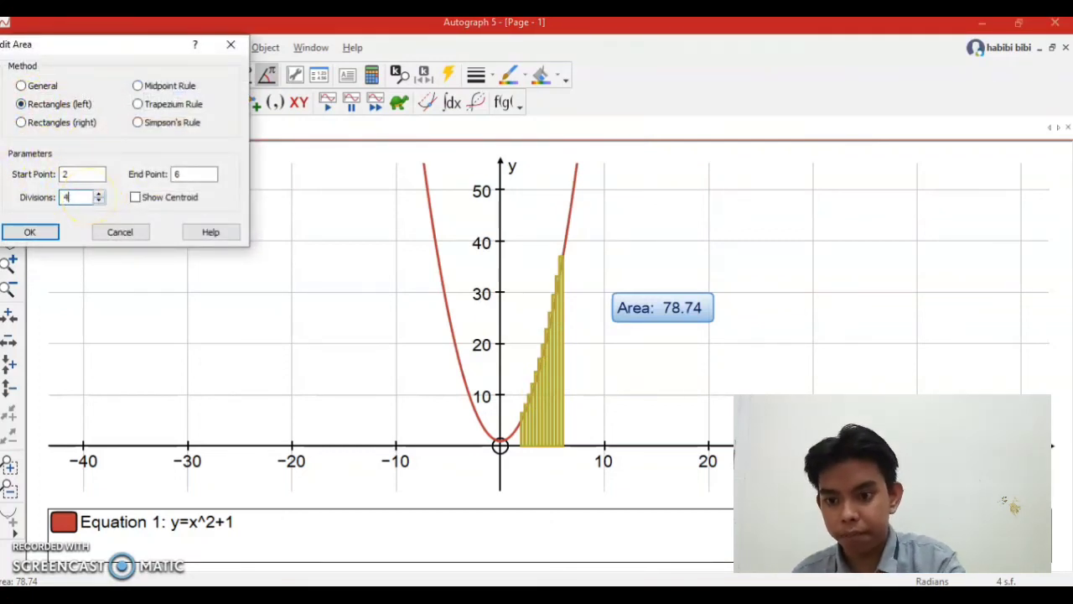
left_click(30, 233)
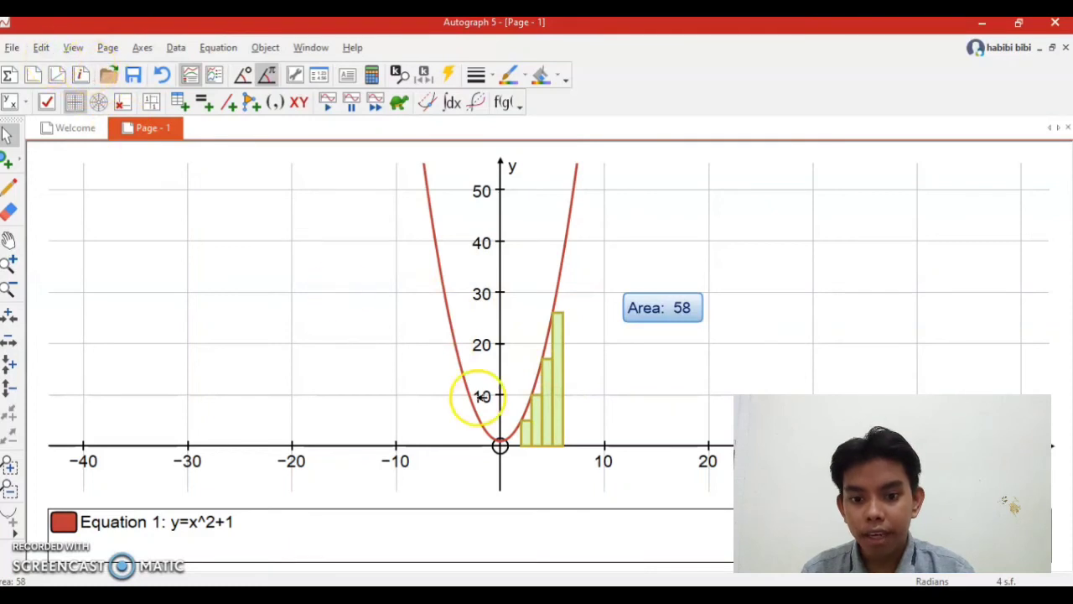
Change the calculation method of the four-division area under the parabola to Midpoint Rule.
right_click(543, 418)
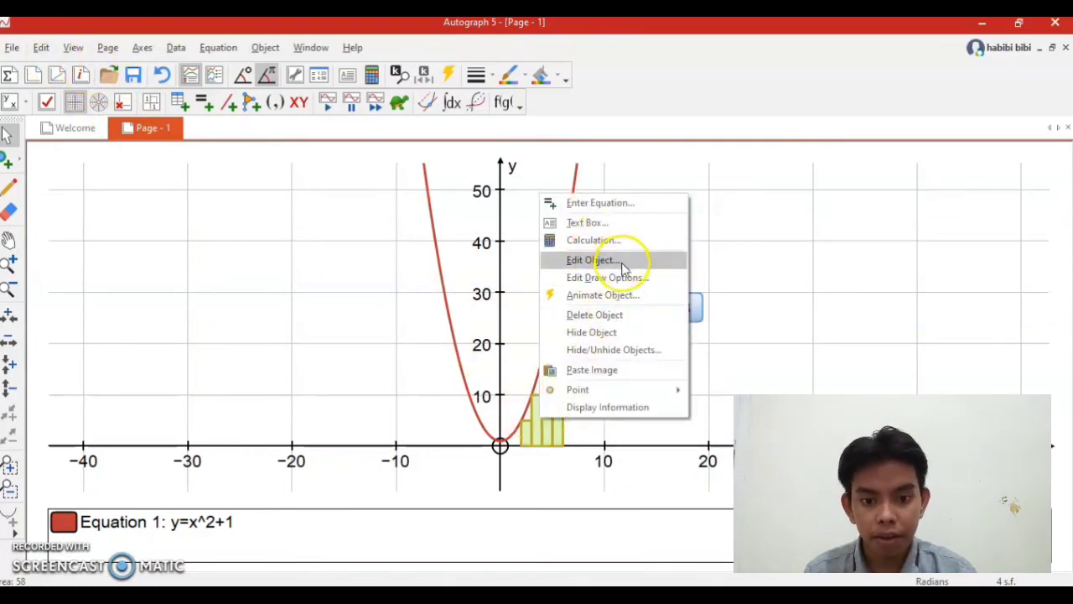
left_click(623, 268)
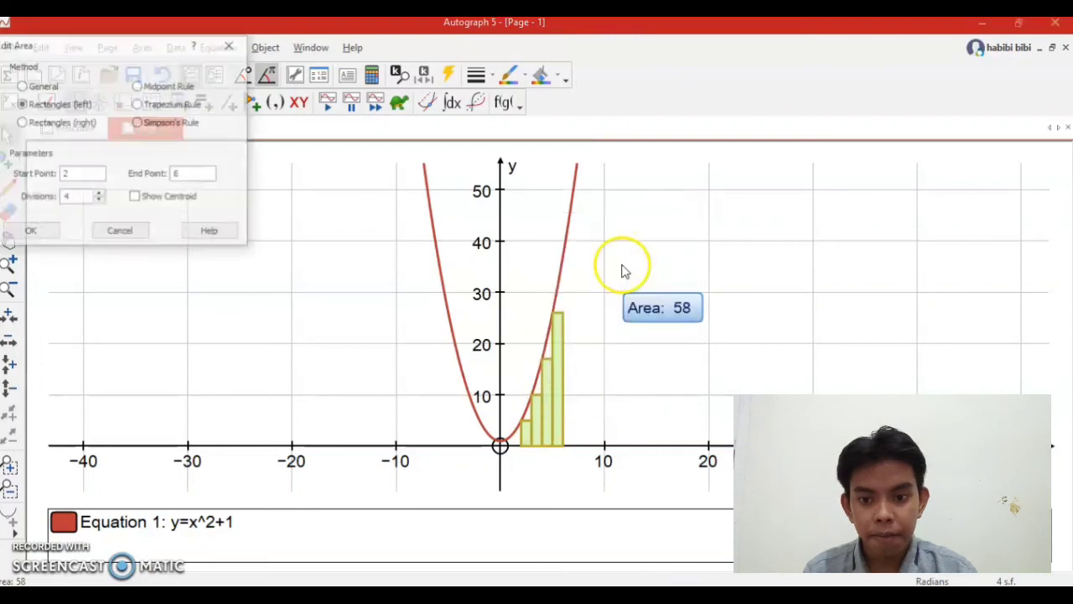
left_click(139, 89)
left_click(31, 233)
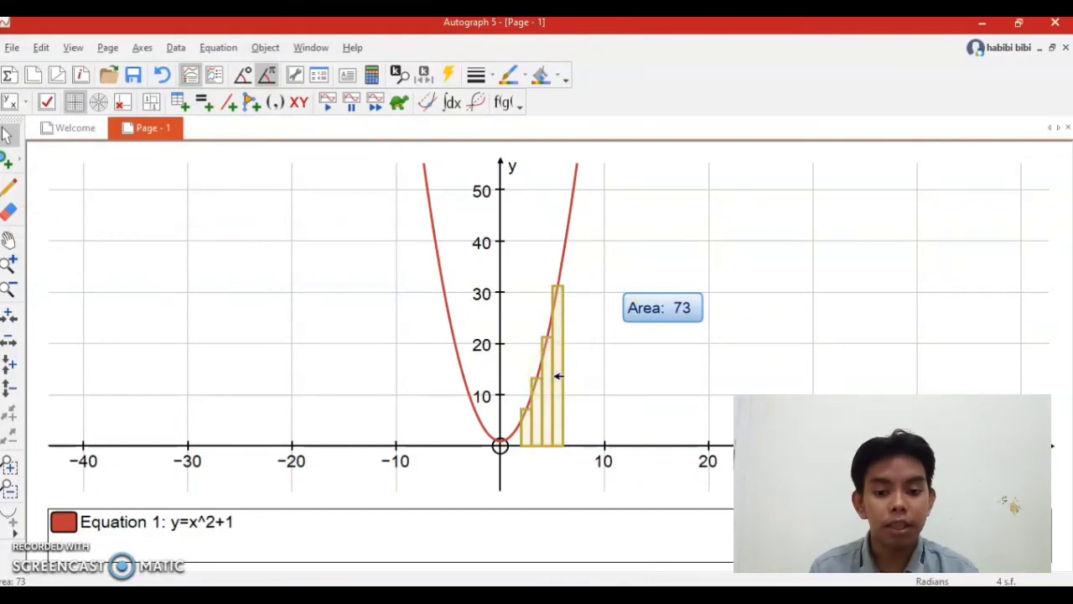
Select the Midpoint Rule area again and set its number of divisions to 100.
key("Escape")
left_click(557, 376)
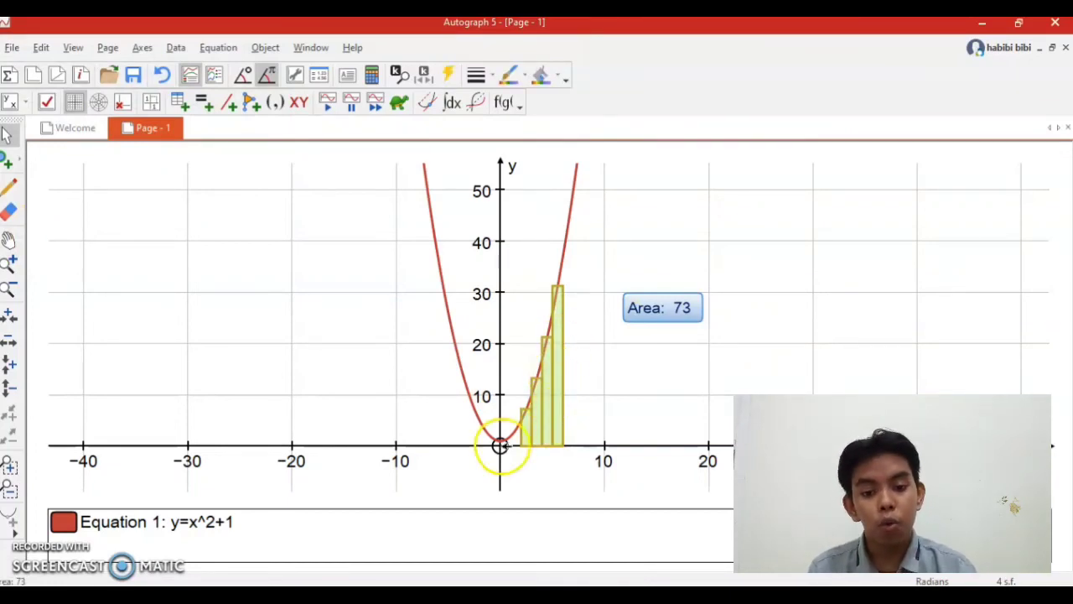
right_click(562, 408)
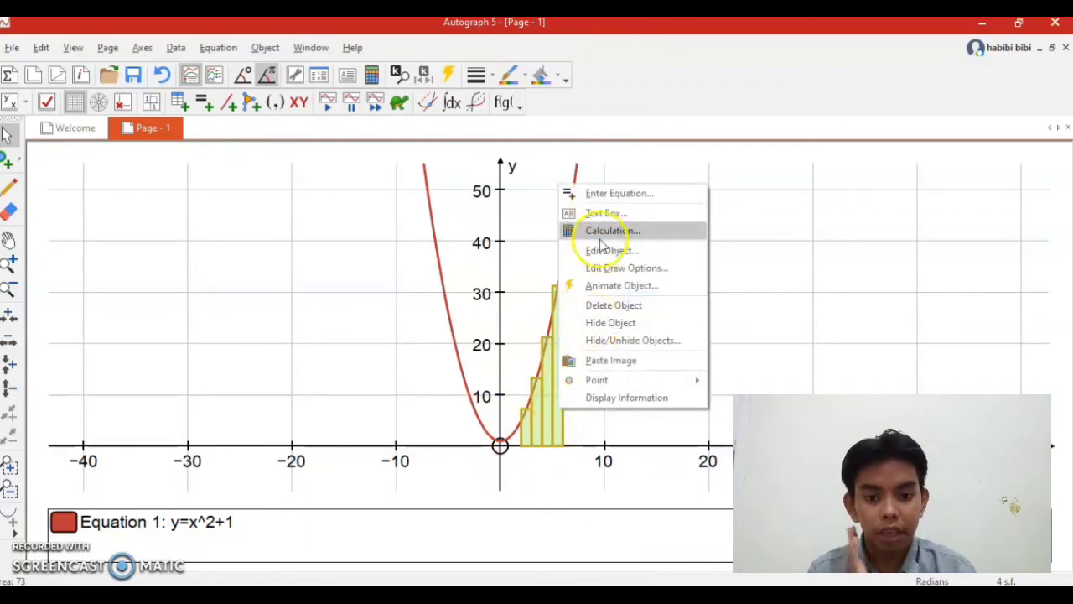
left_click(607, 252)
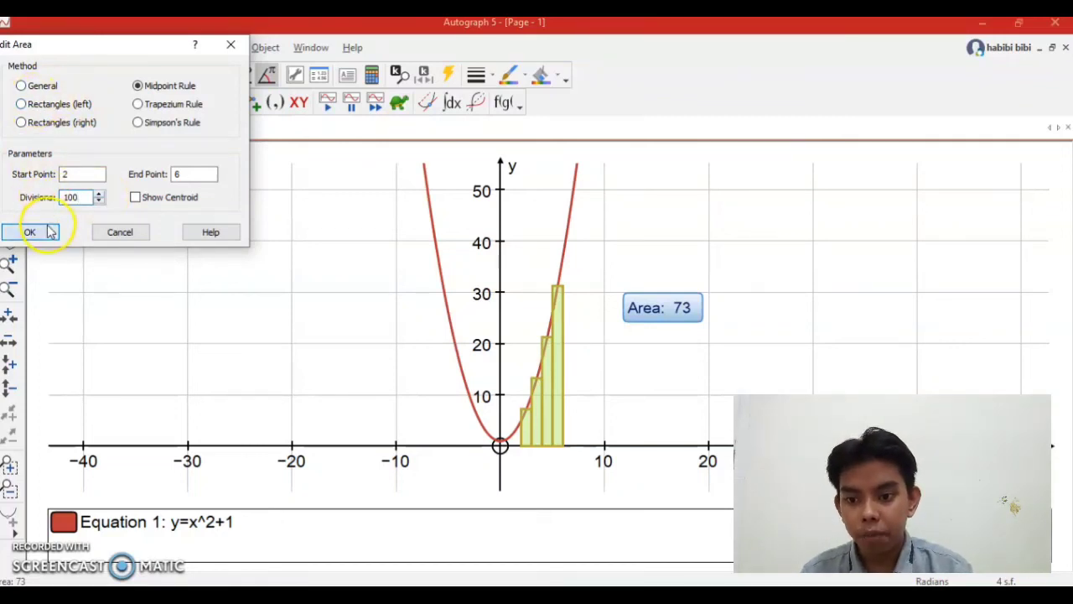
left_click(50, 232)
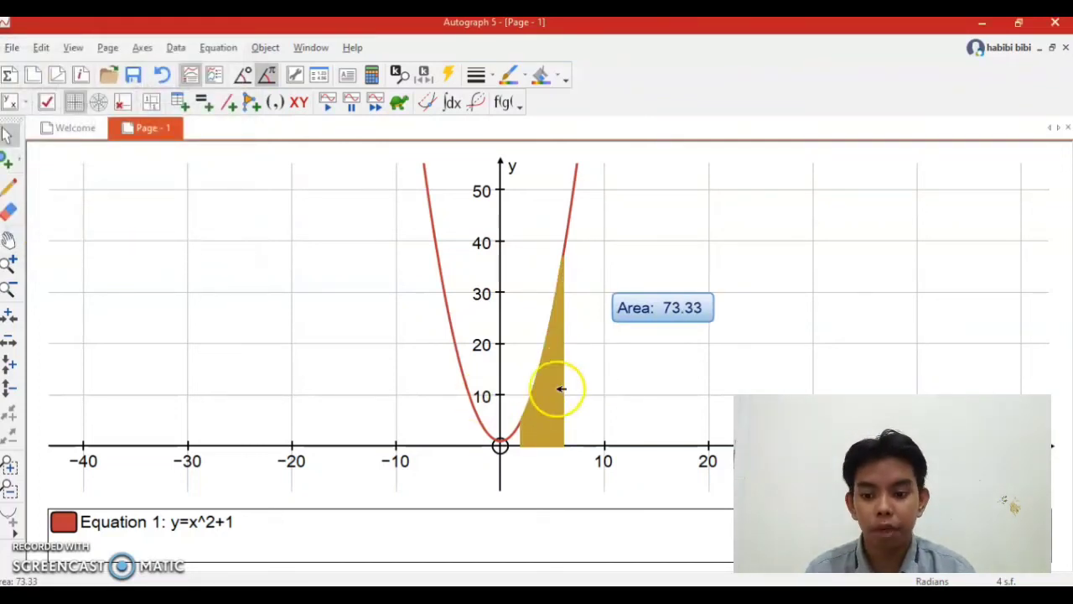
Zoom in on the shaded area between x=2 and x=6 to inspect its narrow rectangles.
left_click(9, 263)
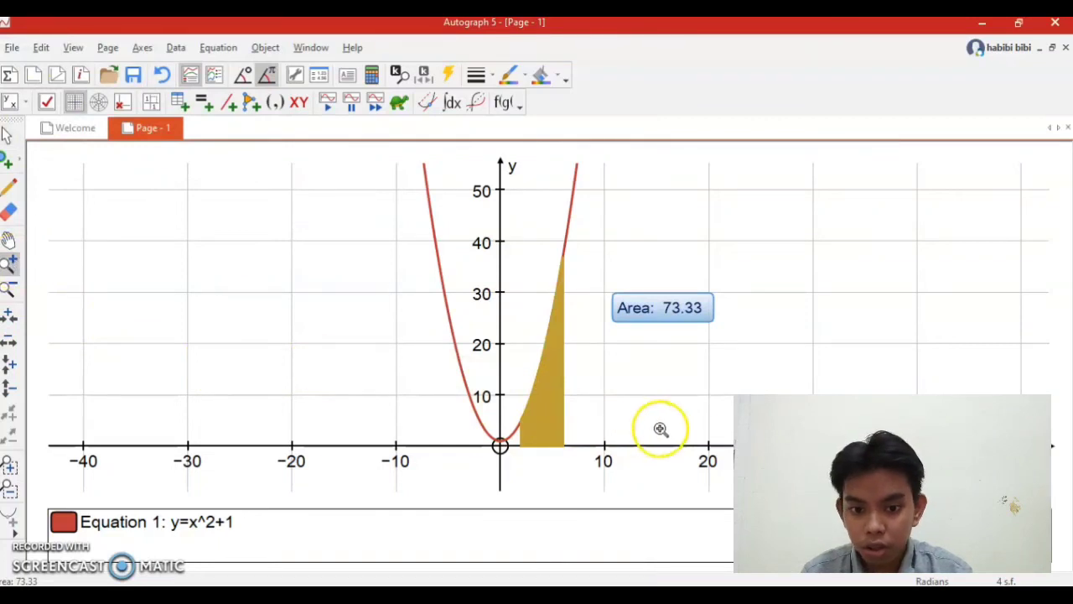
left_click(579, 390)
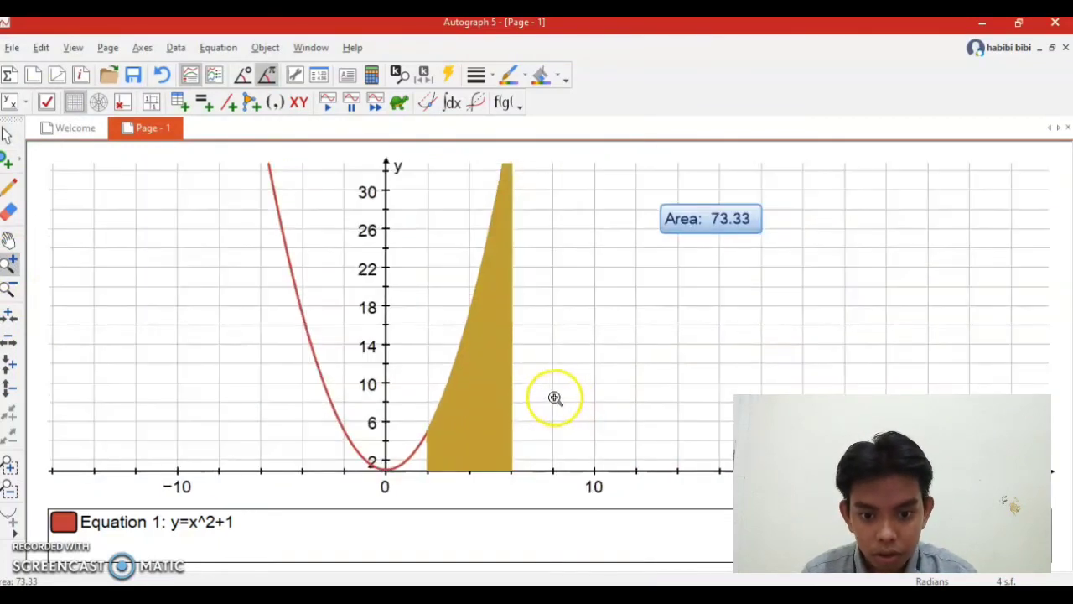
left_click(522, 397)
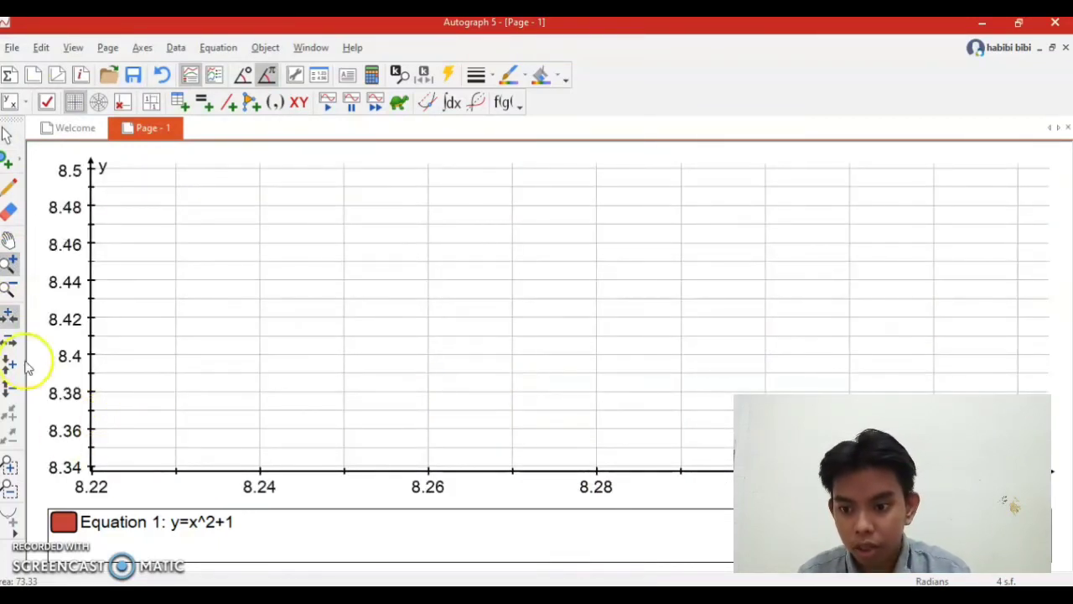
Pan and zoom out to bring the shaded area back into view and examine how its 100 rectangles follow the parabola.
left_click(9, 240)
left_click_drag(321, 333, 1059, 217)
left_click_drag(491, 371, 760, 410)
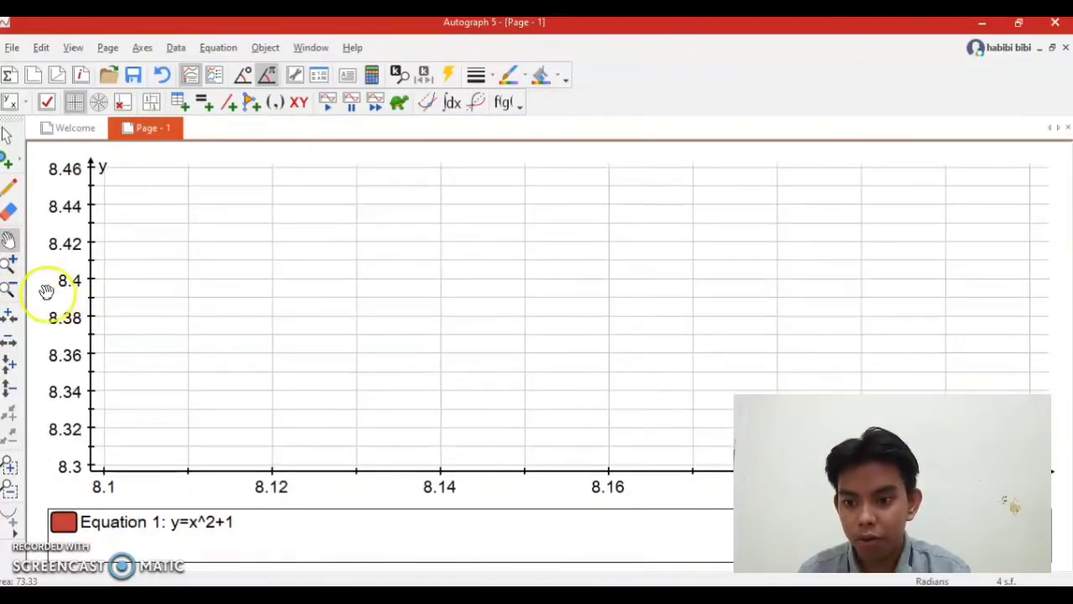
left_click(8, 289)
left_click(387, 320)
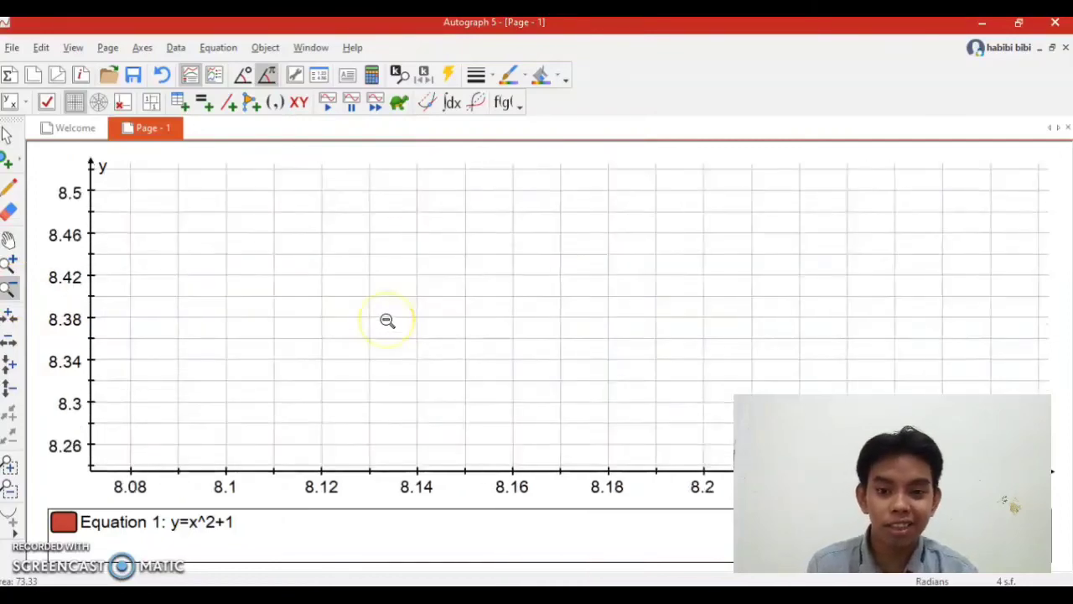
left_click(376, 327)
left_click(376, 327)
left_click(375, 327)
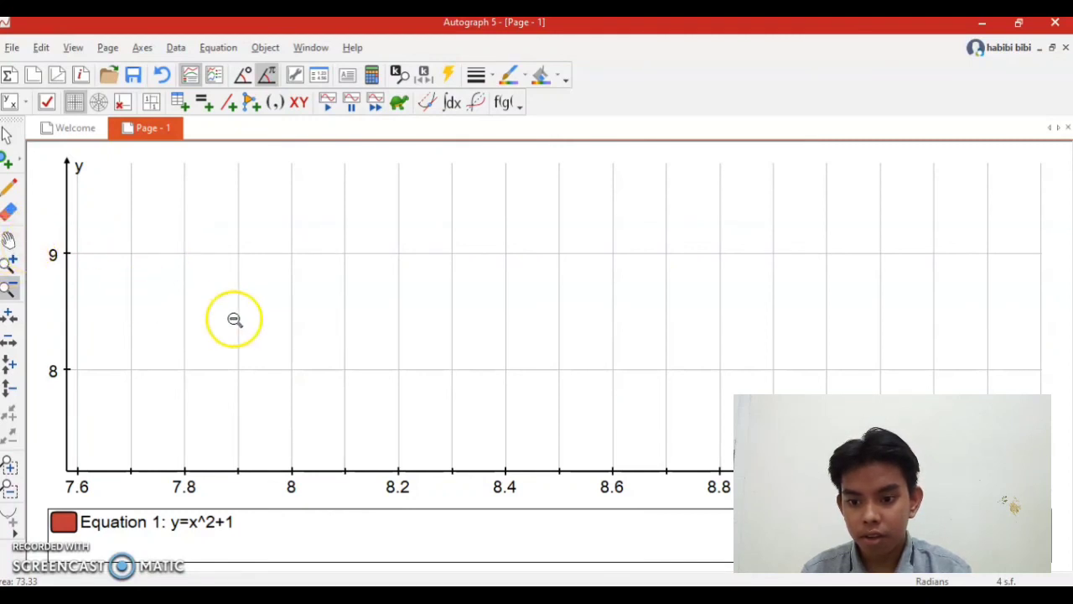
mouse_move(221, 309)
left_mouse_down()
mouse_move(431, 336)
mouse_move(730, 520)
mouse_move(862, 521)
left_mouse_up()
left_click_drag(503, 404, 1023, 476)
mouse_move(573, 332)
left_mouse_down()
mouse_move(826, 313)
mouse_move(813, 304)
left_mouse_up()
left_click_drag(641, 323, 699, 292)
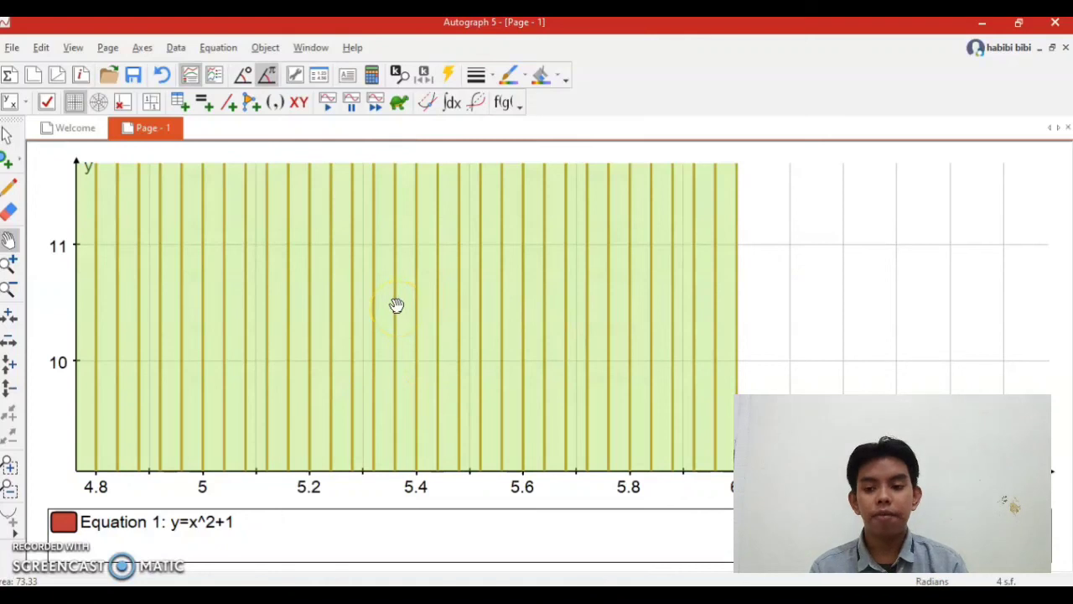
left_click_drag(321, 249, 445, 337)
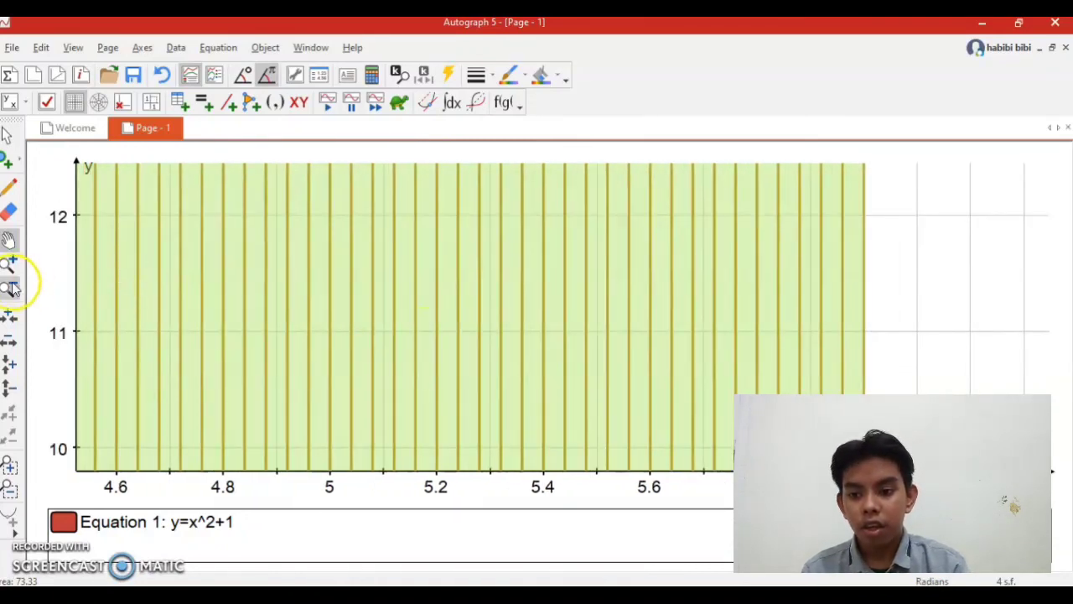
left_click(705, 277)
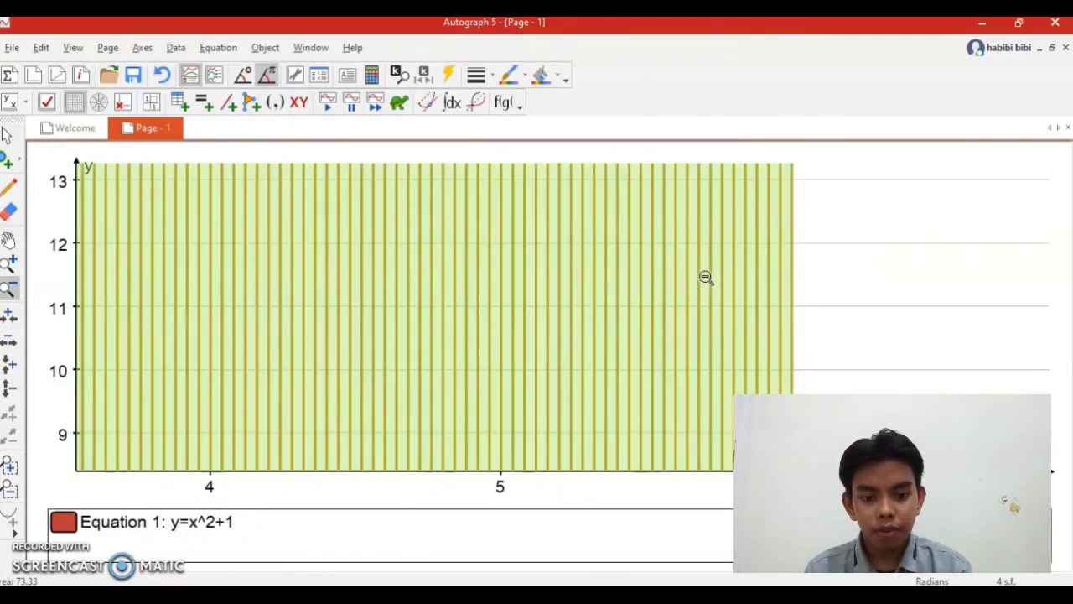
left_click(705, 276)
left_click(672, 316)
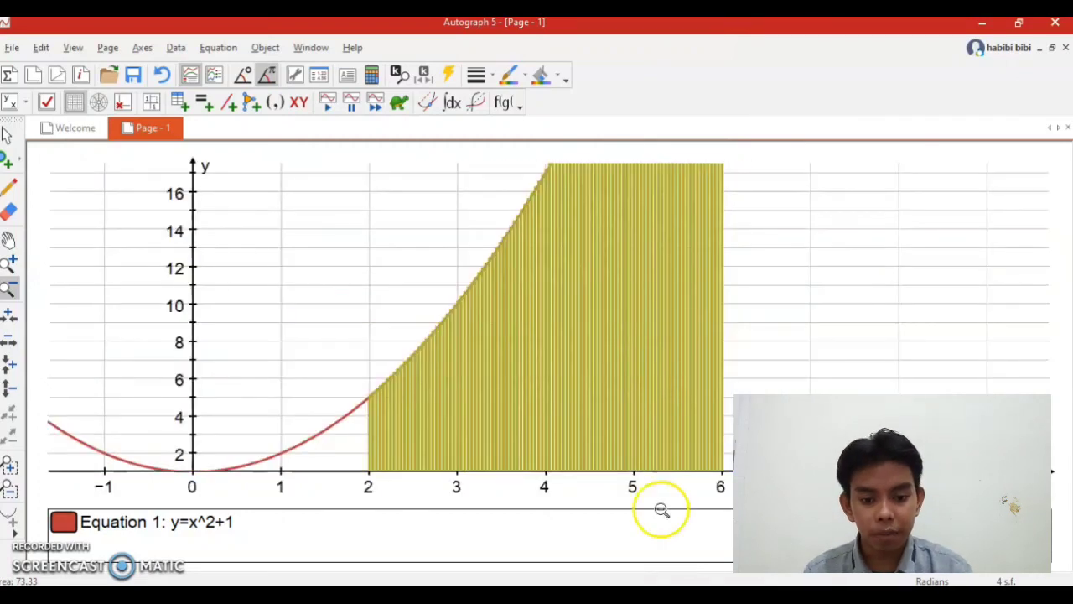